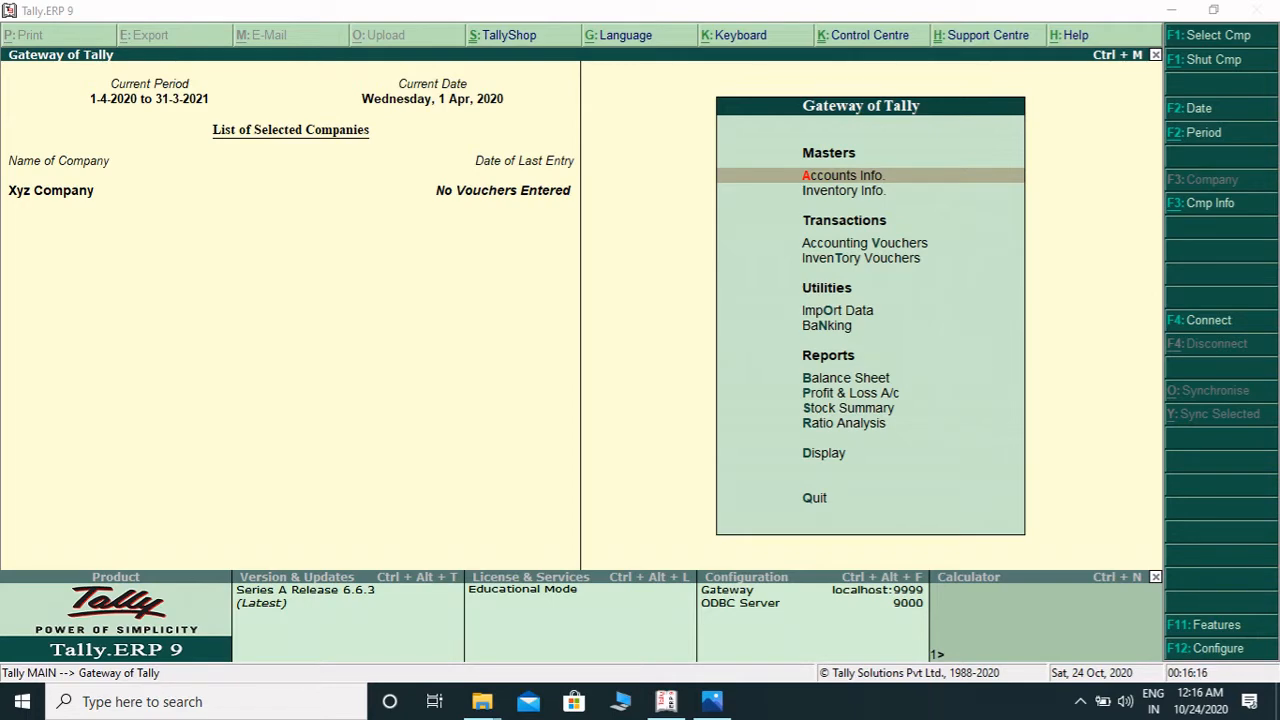
- Open the Inventory Info menu from the Gateway of Tally
key("alt+Tab")
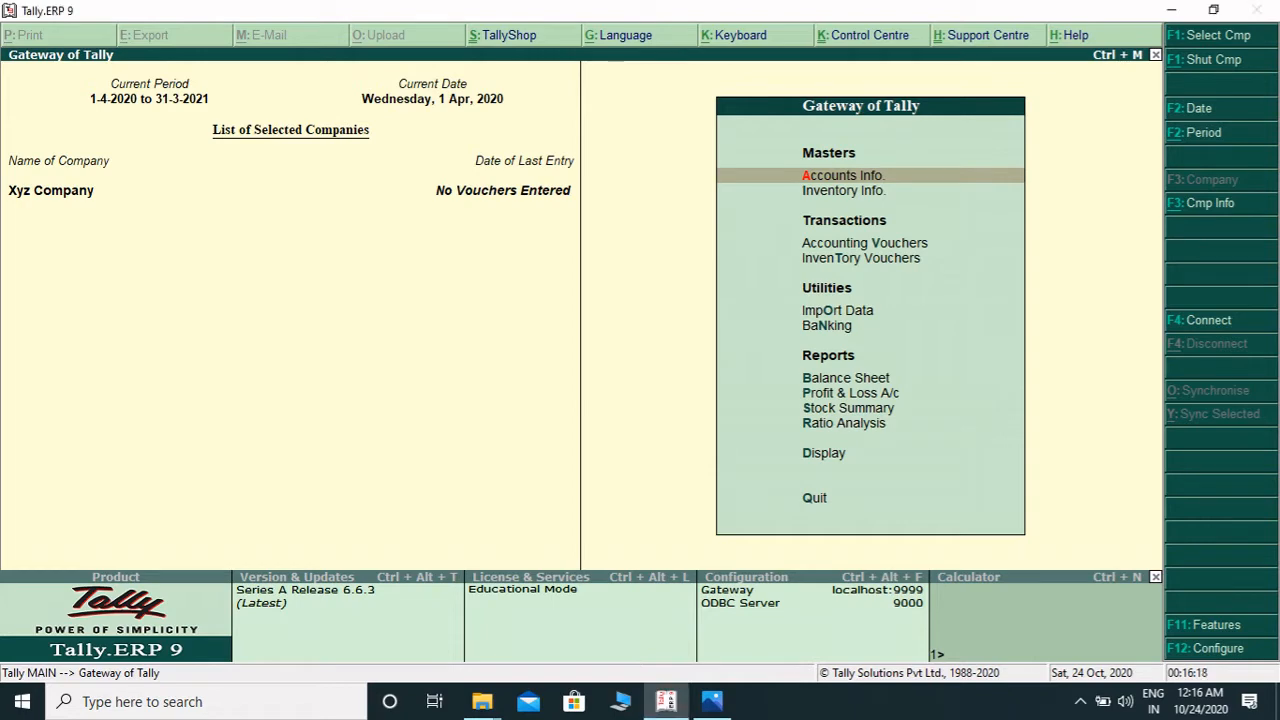
key("Down")
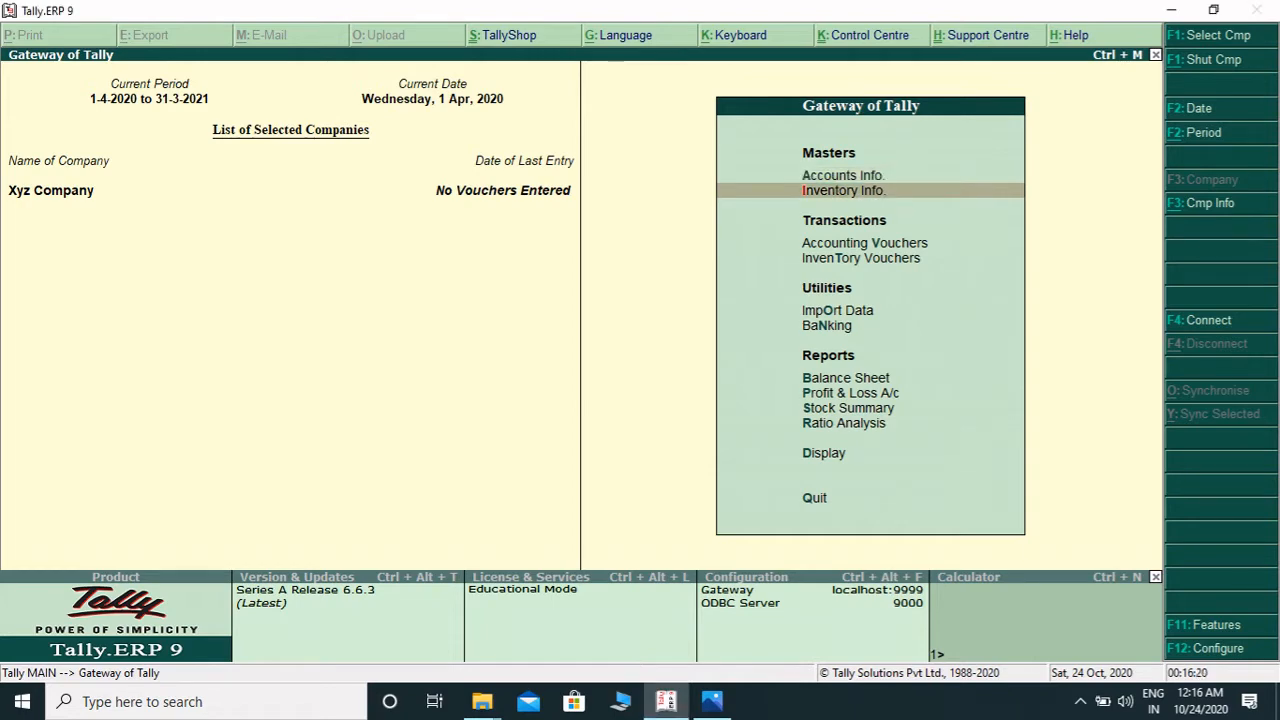
key("Return")
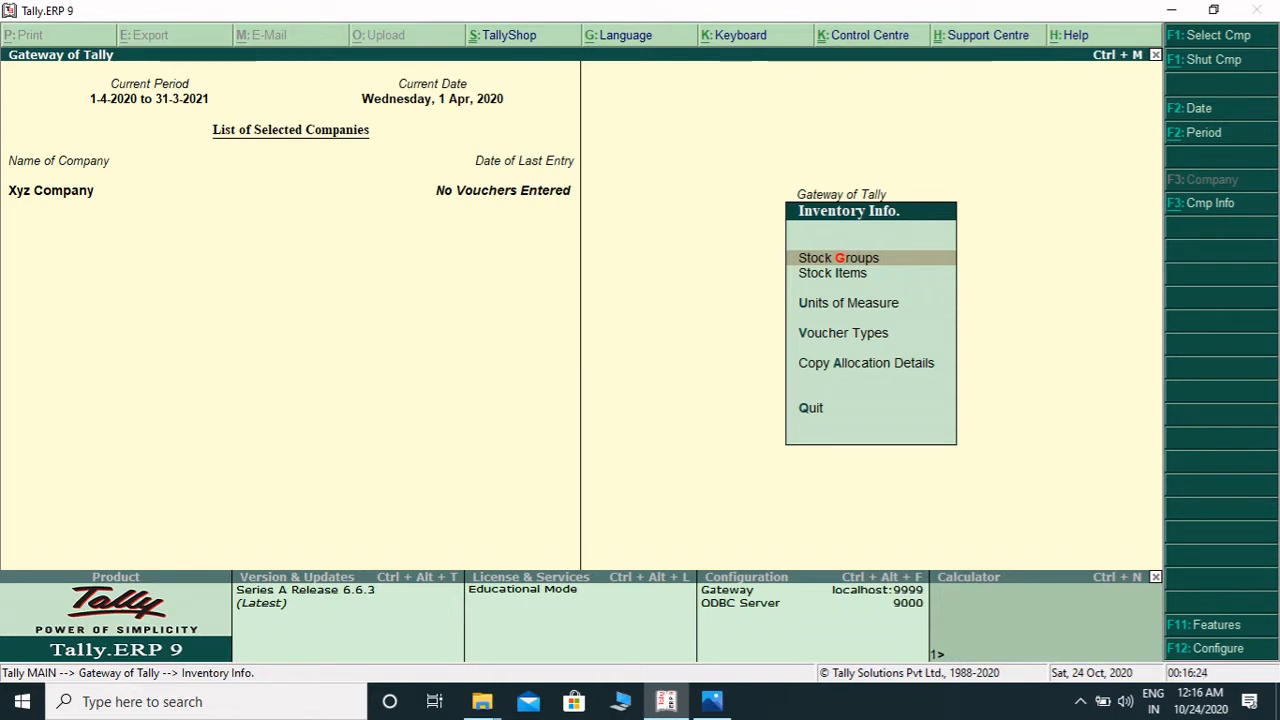
- Review the items listed in the Inventory Info menu
key("Down")
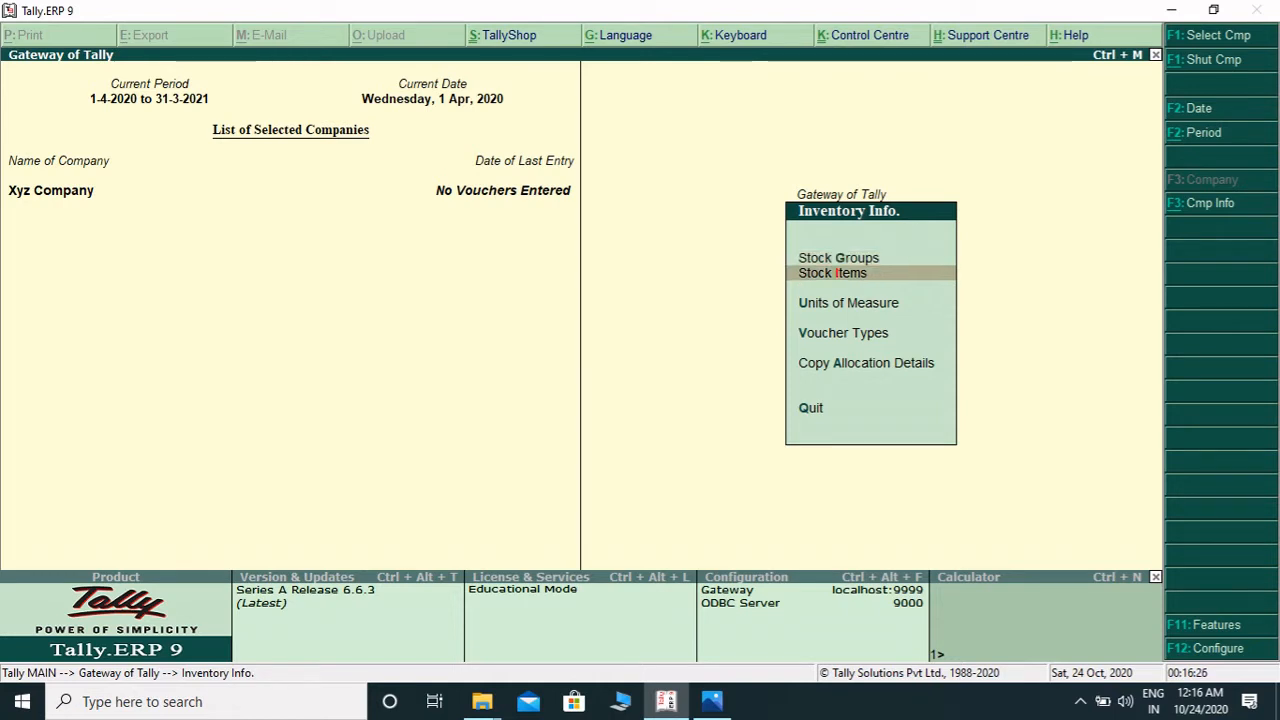
key("Down")
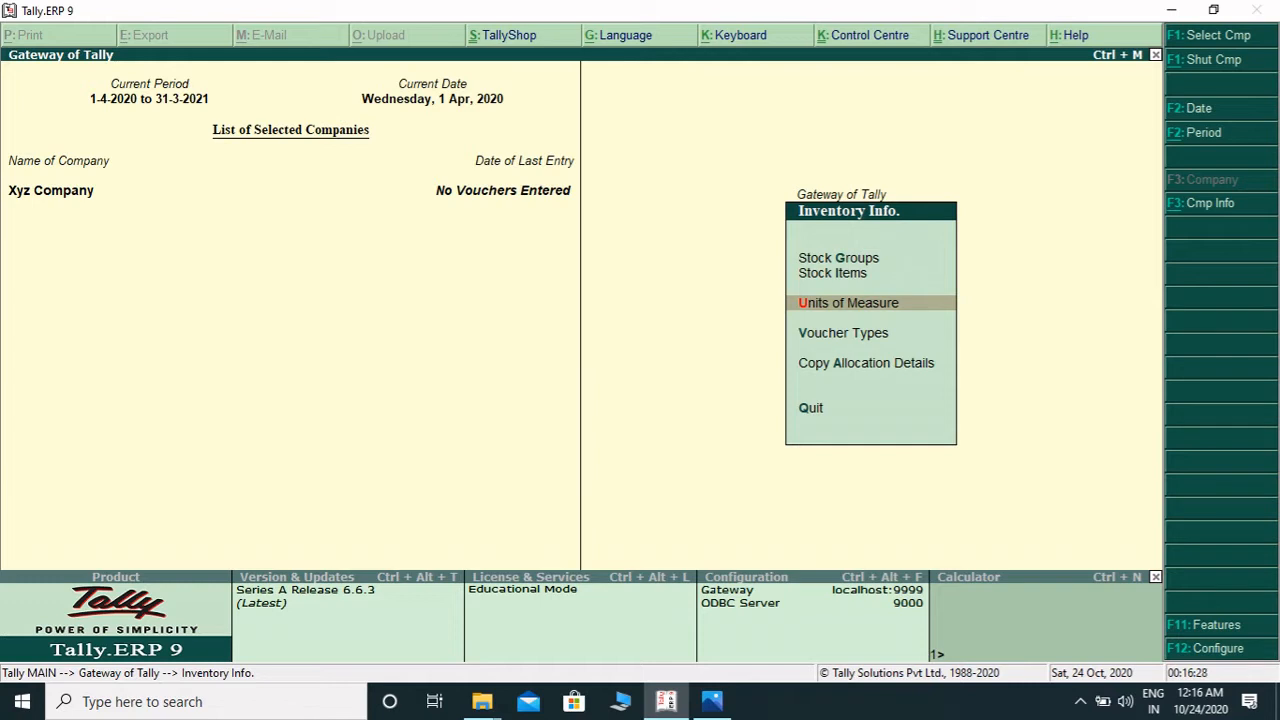
key("Up")
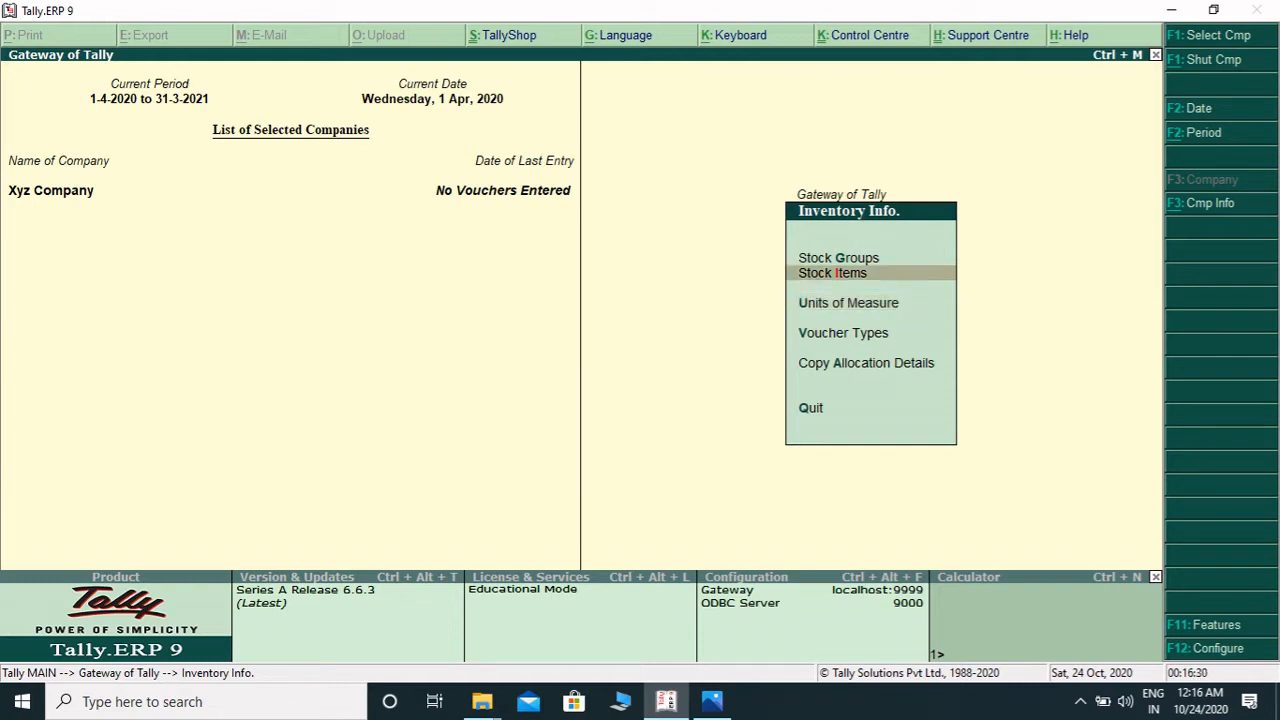
key("Up")
key("Down")
key("Down")
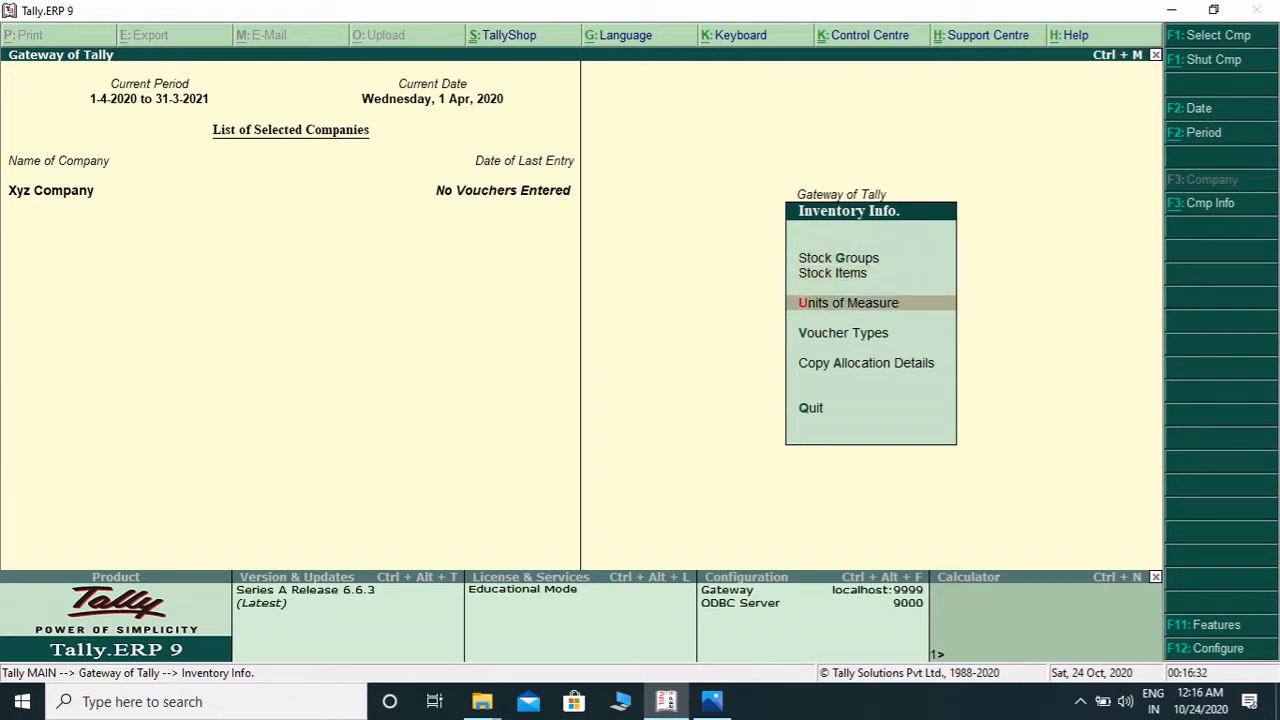
key("Up")
key("Up")
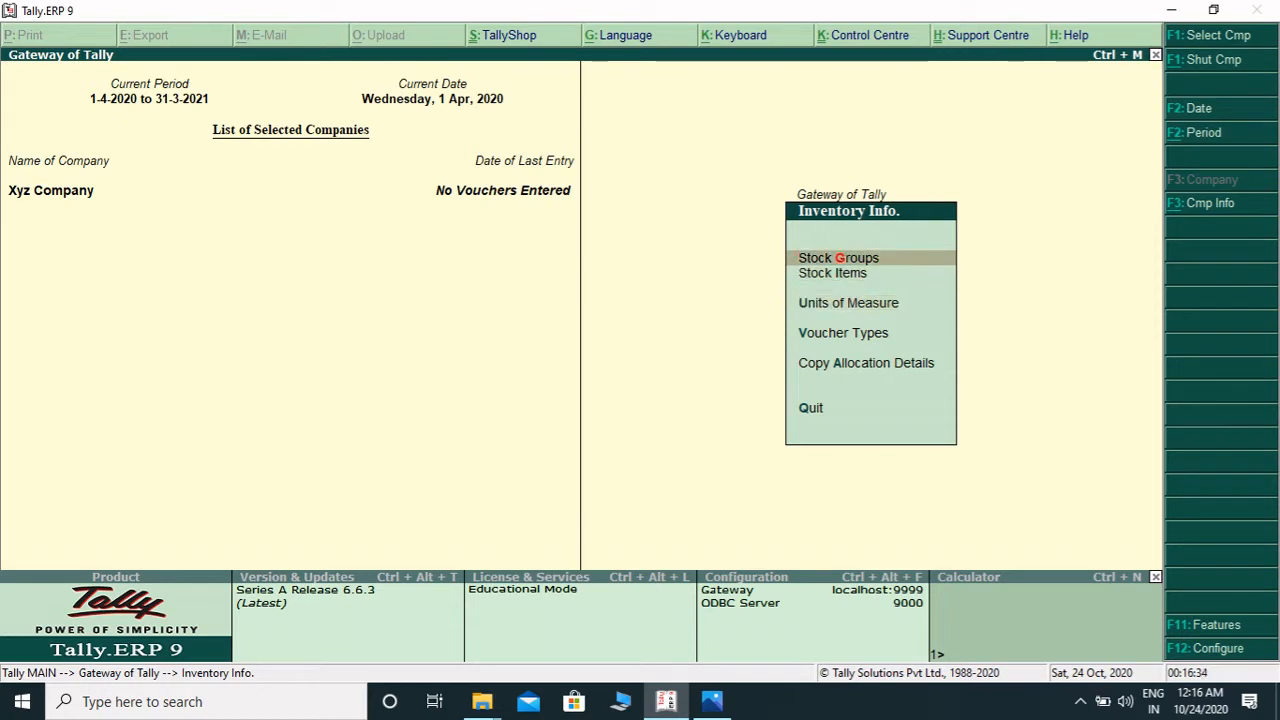
key("Down")
key("Down")
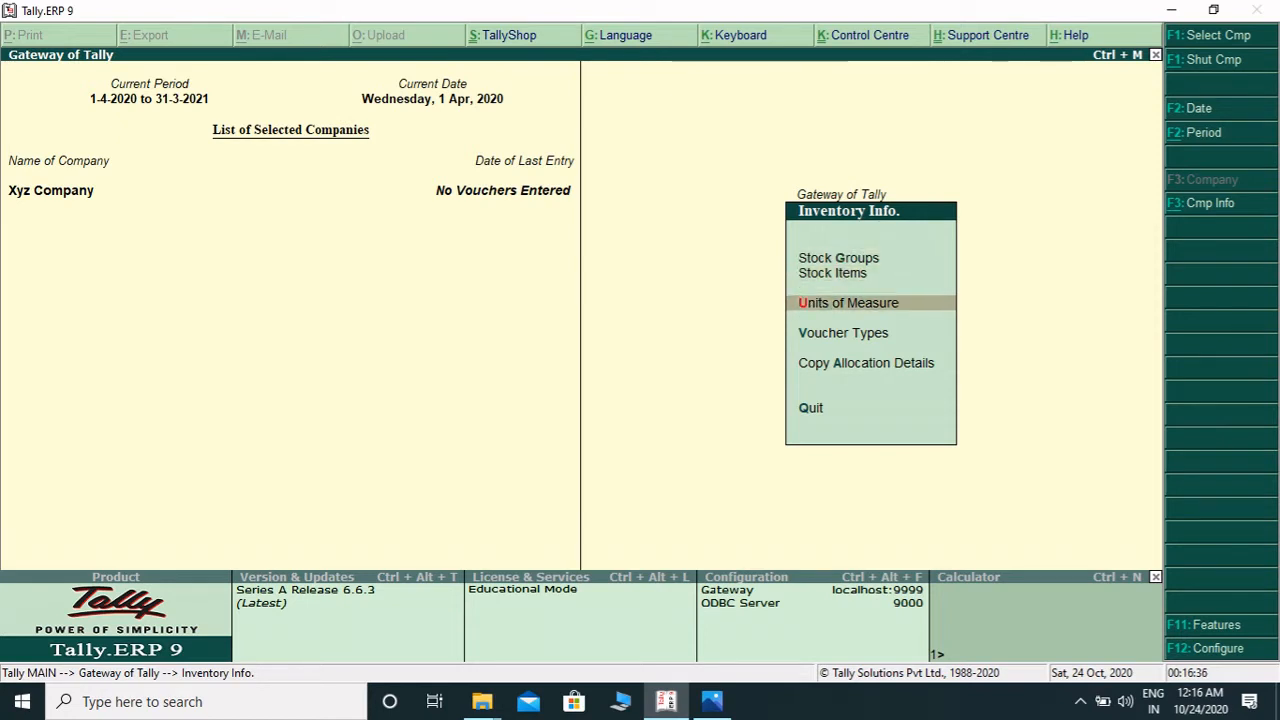
key("Down")
key("Up")
key("Up")
key("Up")
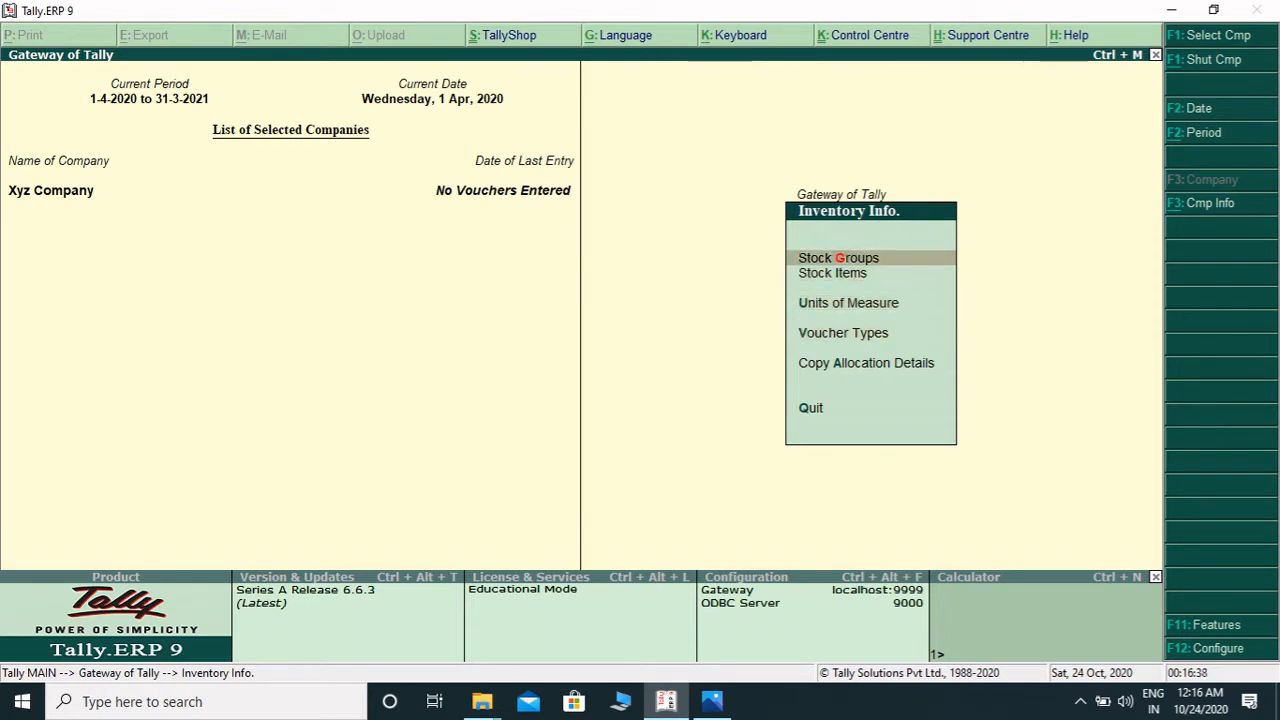
key("Down")
key("Down")
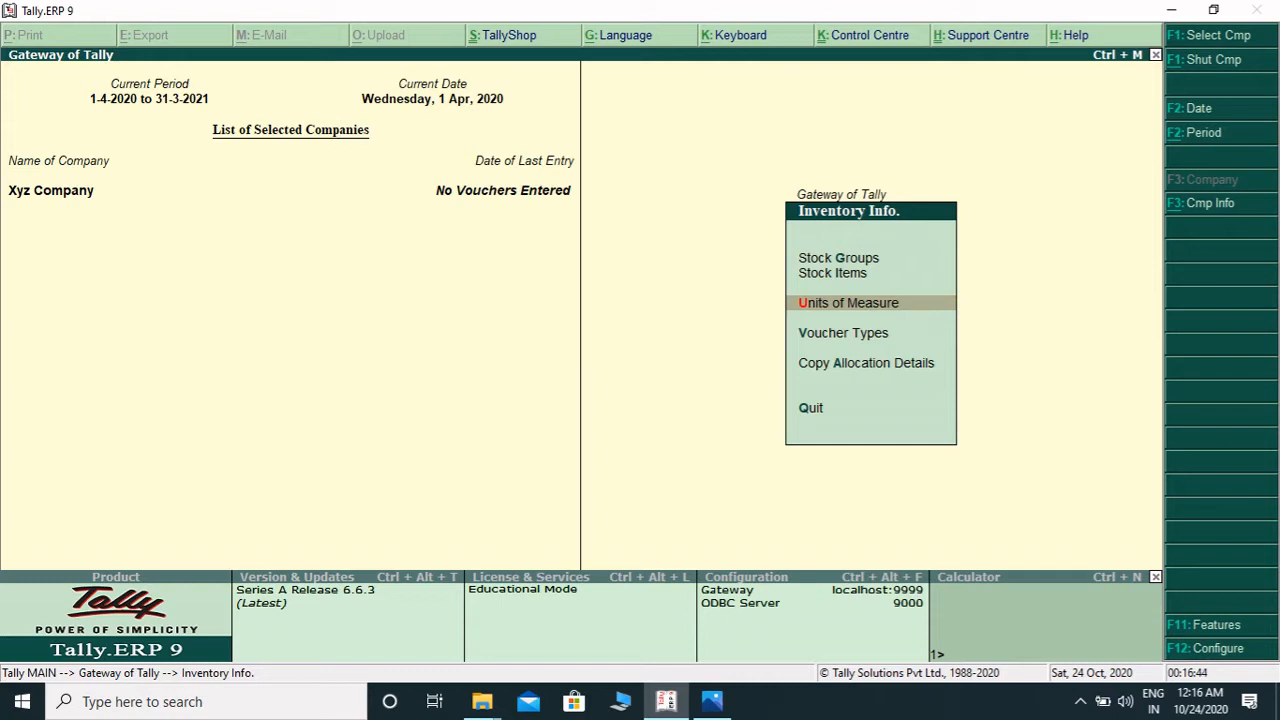
- Enable Maintain stock categories in the company's Inventory Features and accept the change
key("F11")
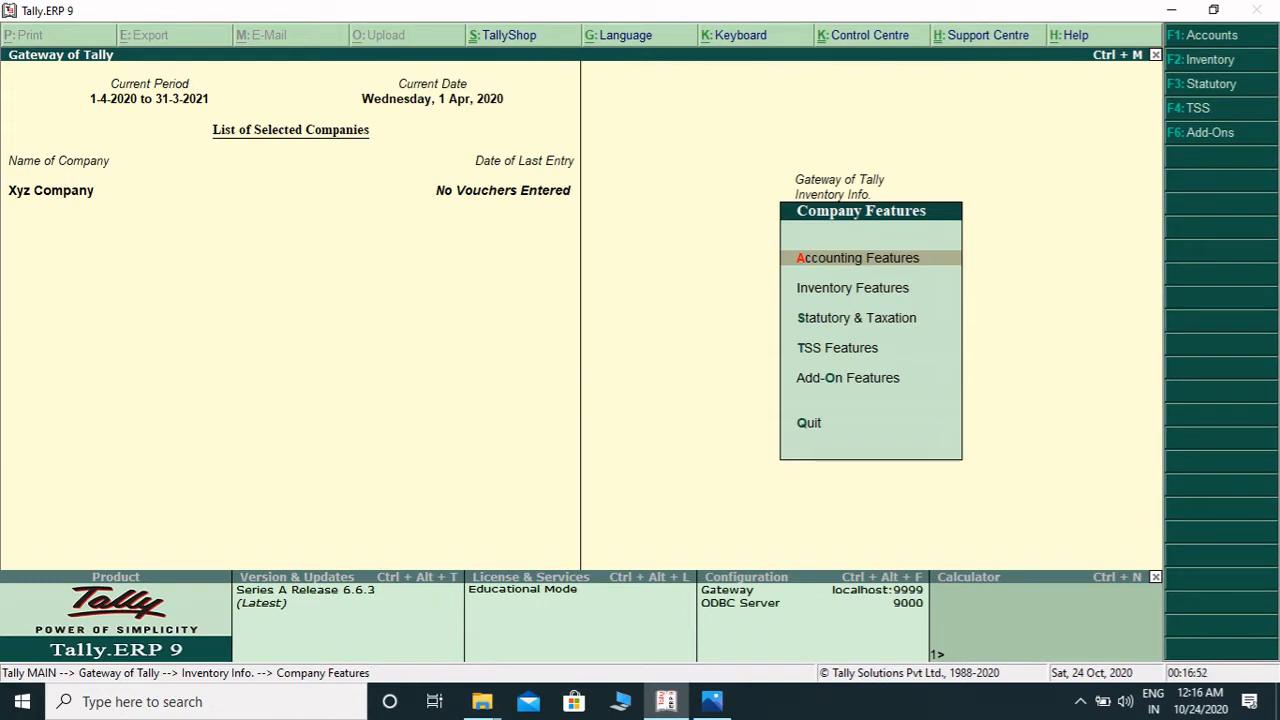
key("Down")
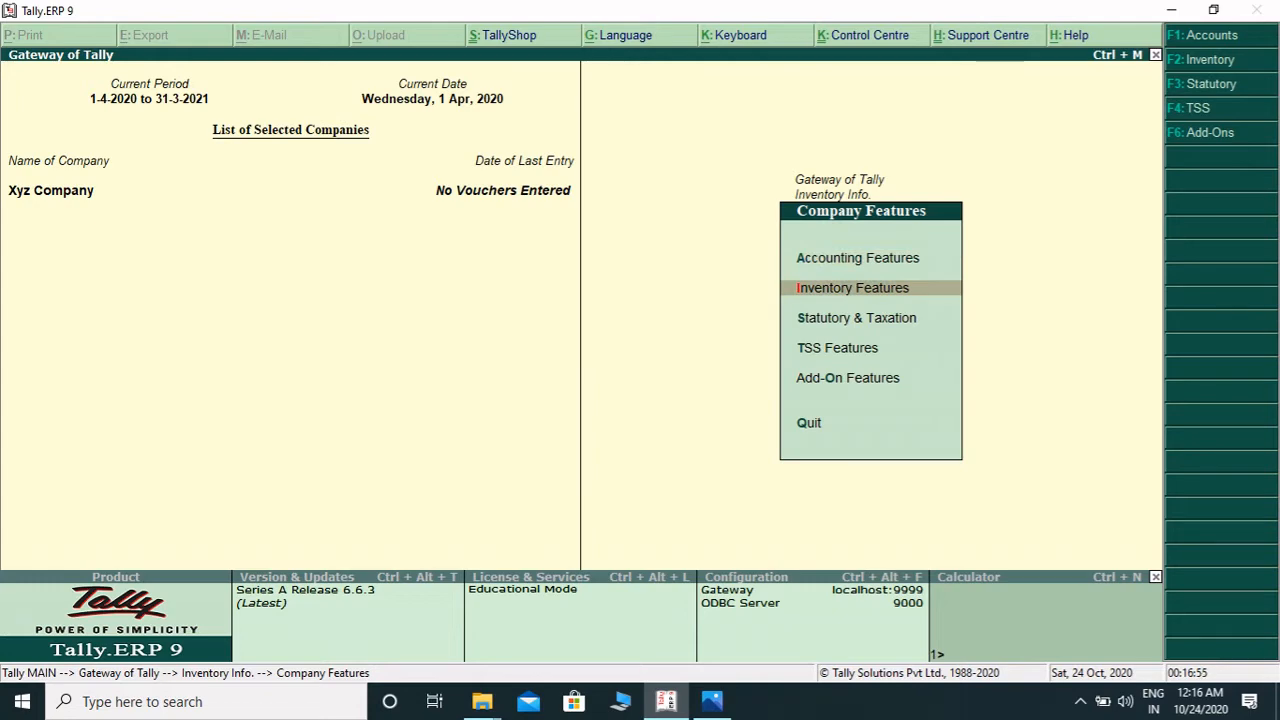
key("Return")
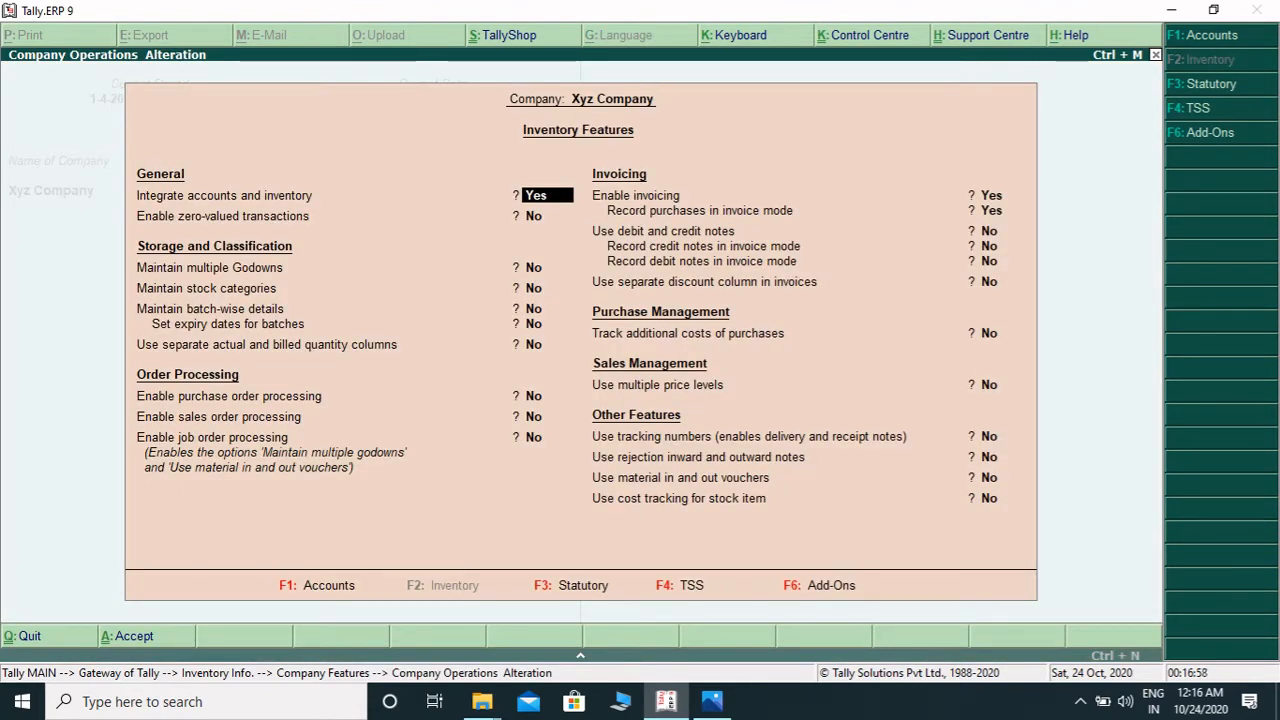
key("Return")
key("Return")
key("Return")
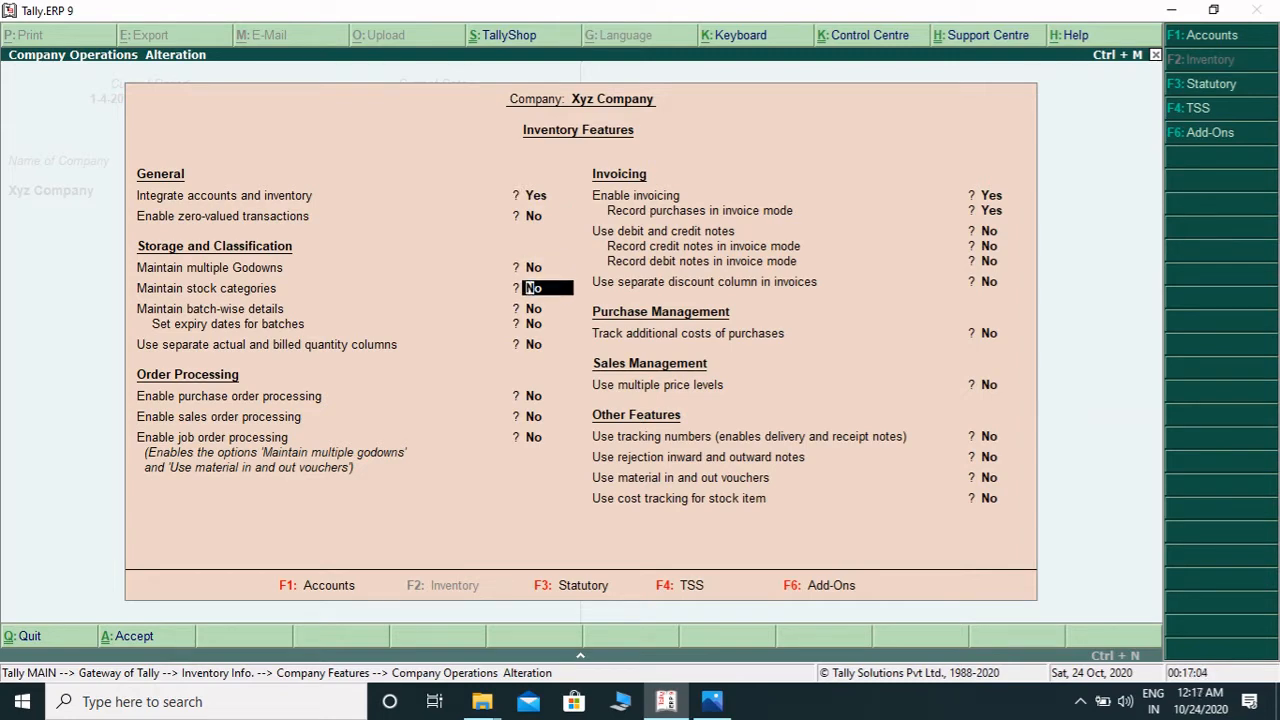
type("y")
key("Return")
key("Return")
key("Return")
key("Return")
key("Return")
key("Return")
key("Return")
key("Return")
key("Return")
key("Return")
key("Return")
key("Return")
key("Return")
key("Return")
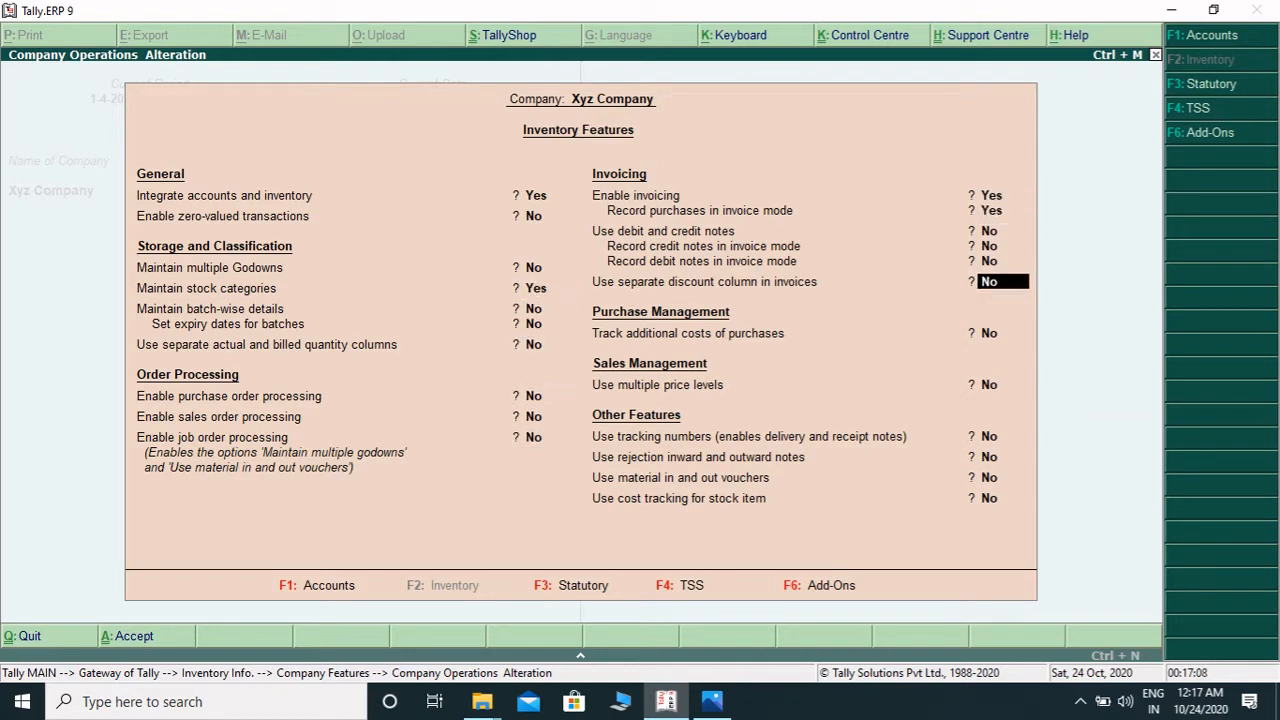
key("Return")
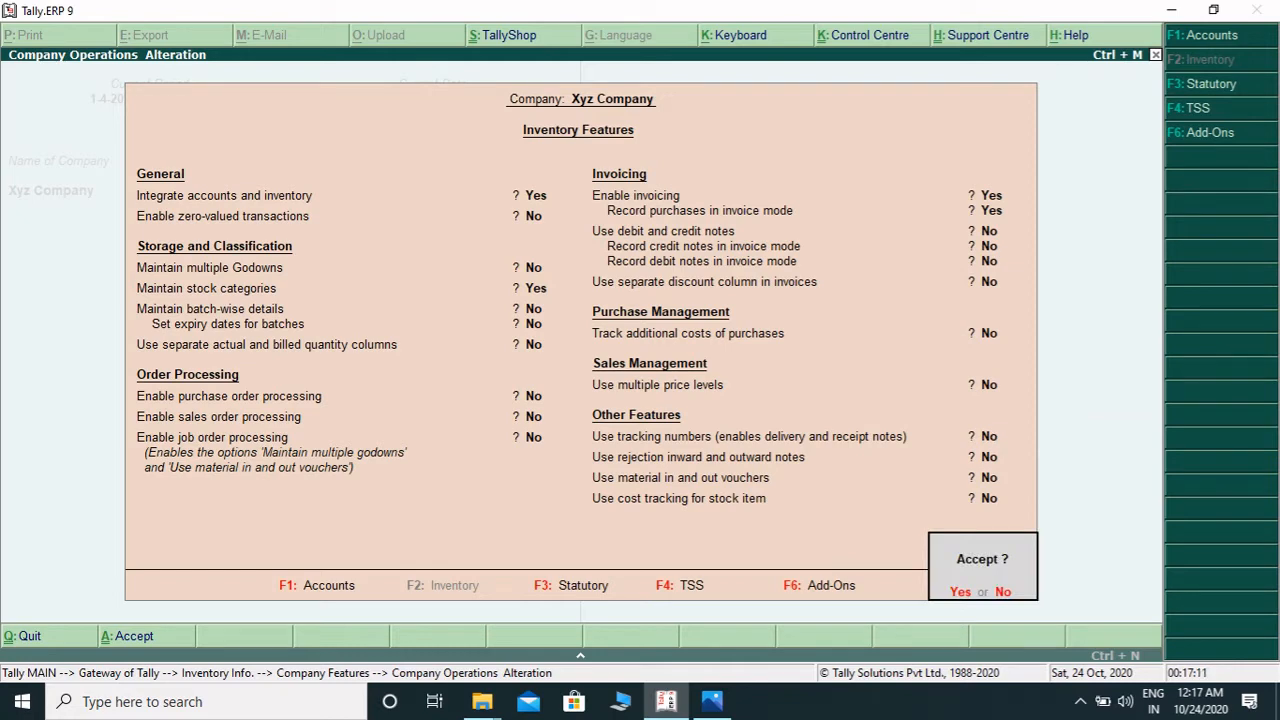
key("y")
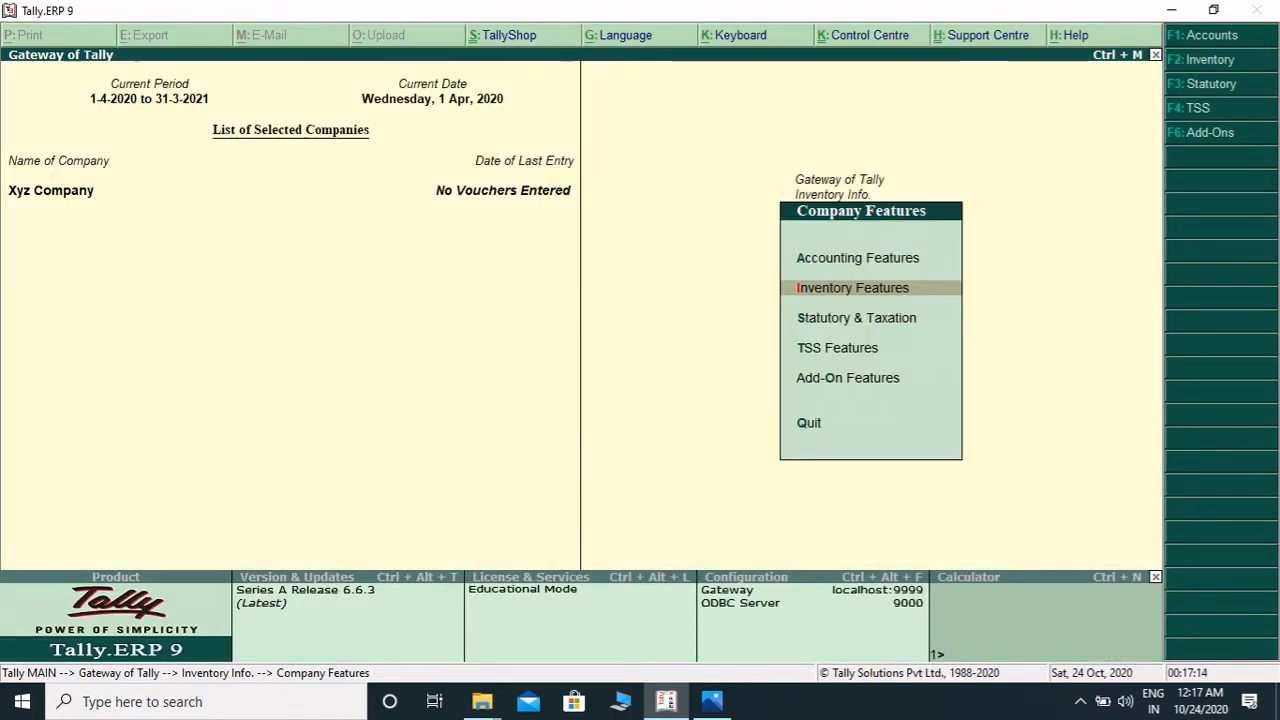
- Open single stock category creation from the Stock Categories menu
key("Escape")
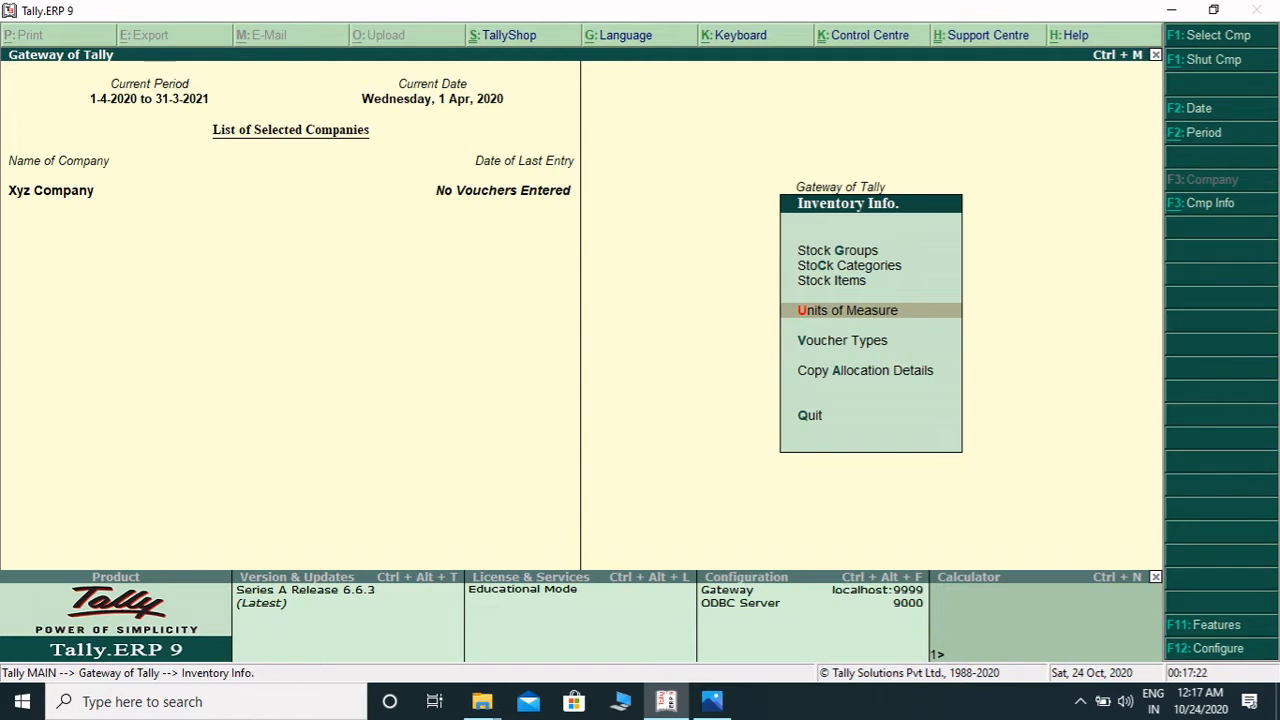
key("Up")
key("Up")
key("Up")
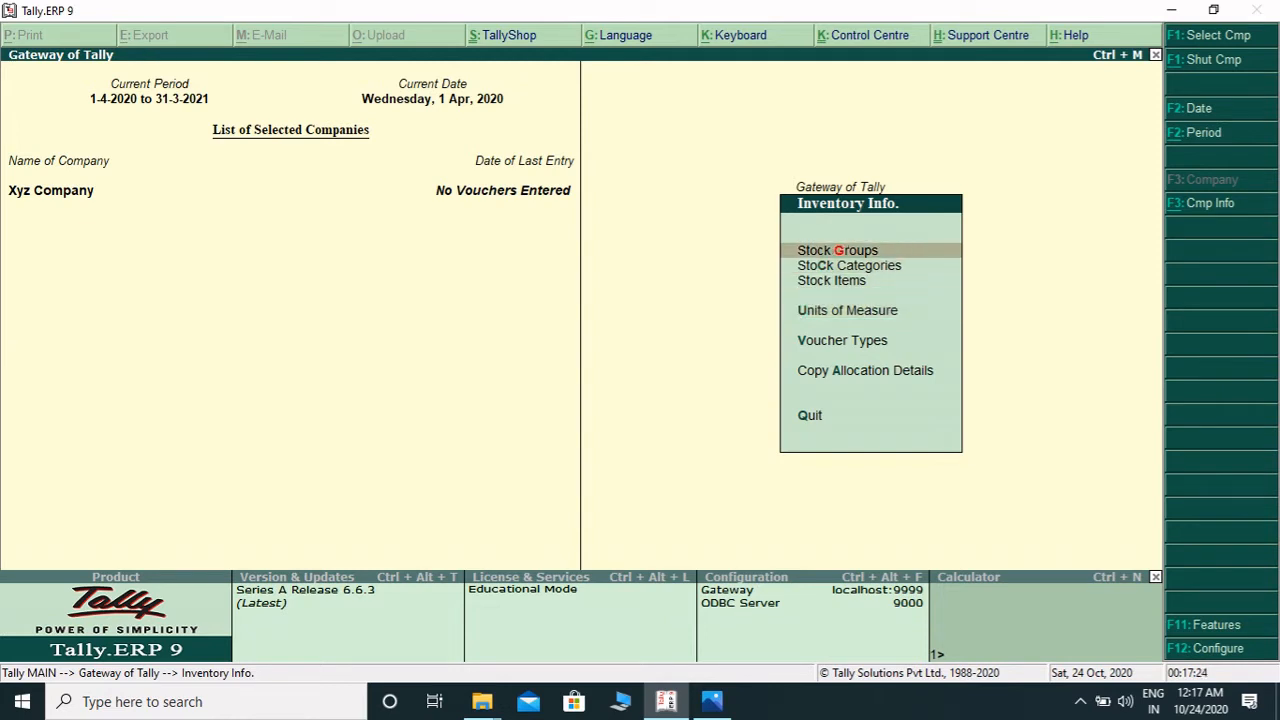
key("Down")
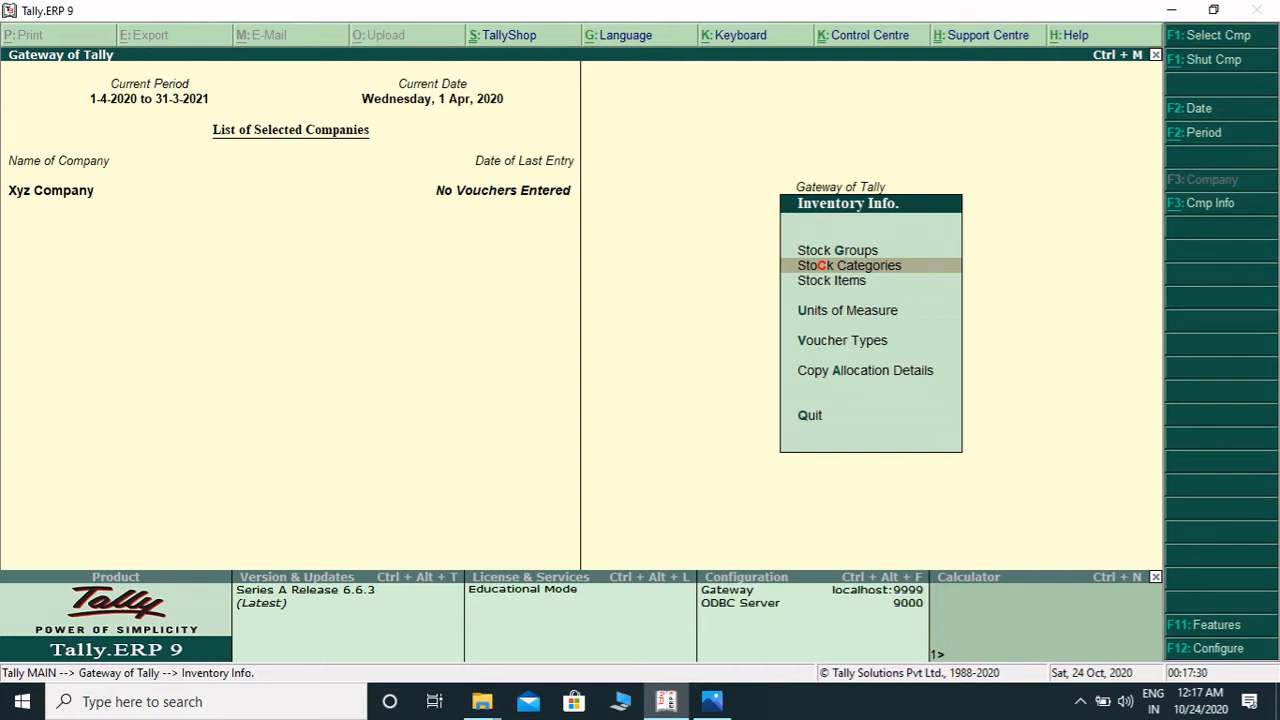
key("Return")
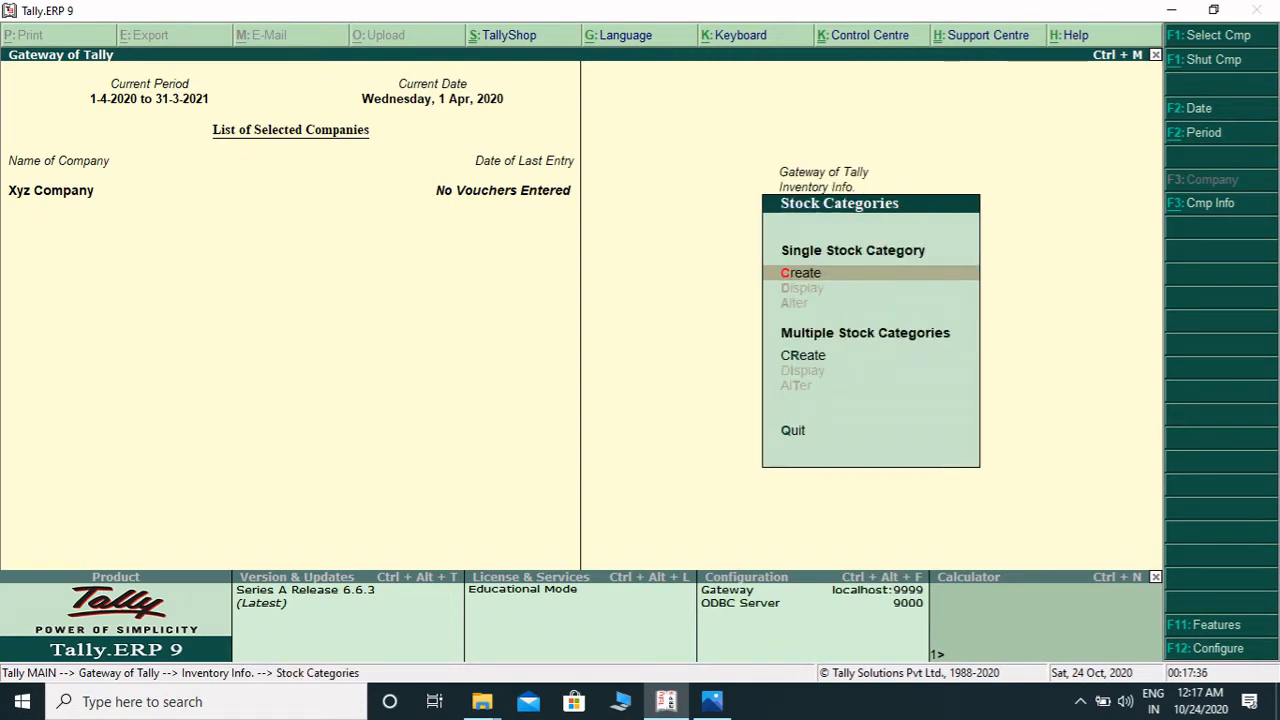
key("Return")
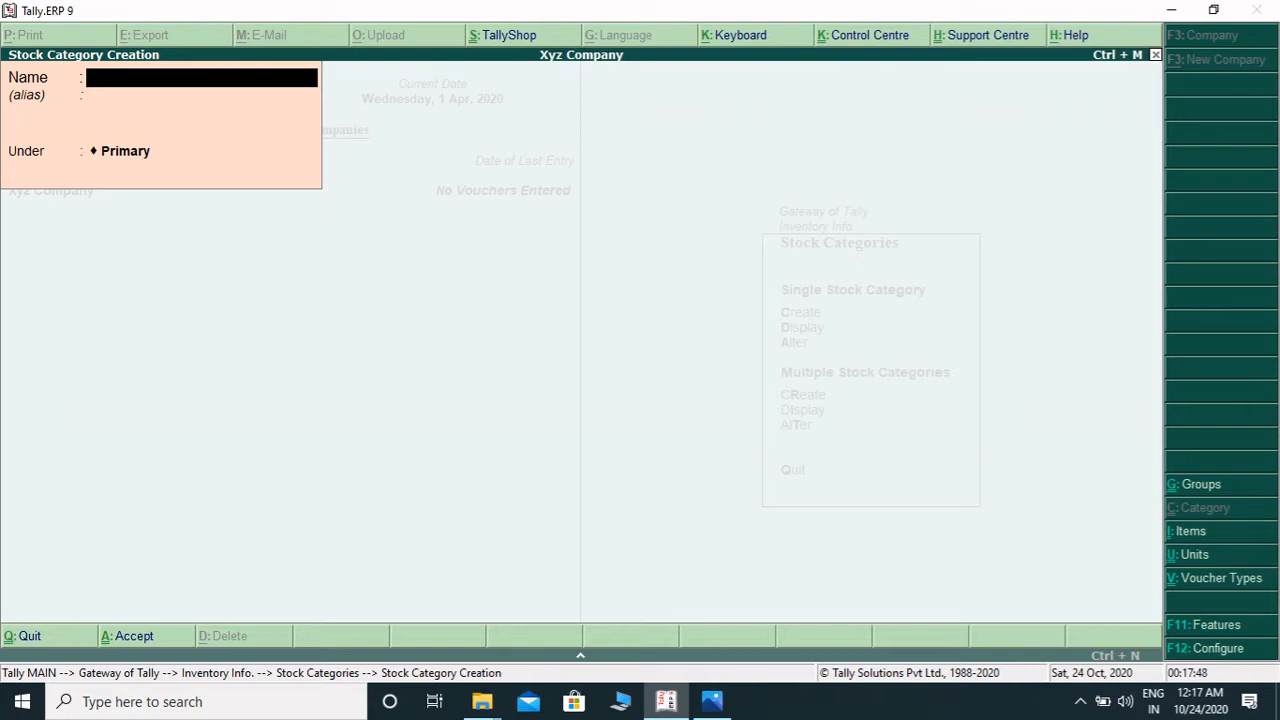
- Create a stock category named Cold Drink under Primary
type("Cold Drink")
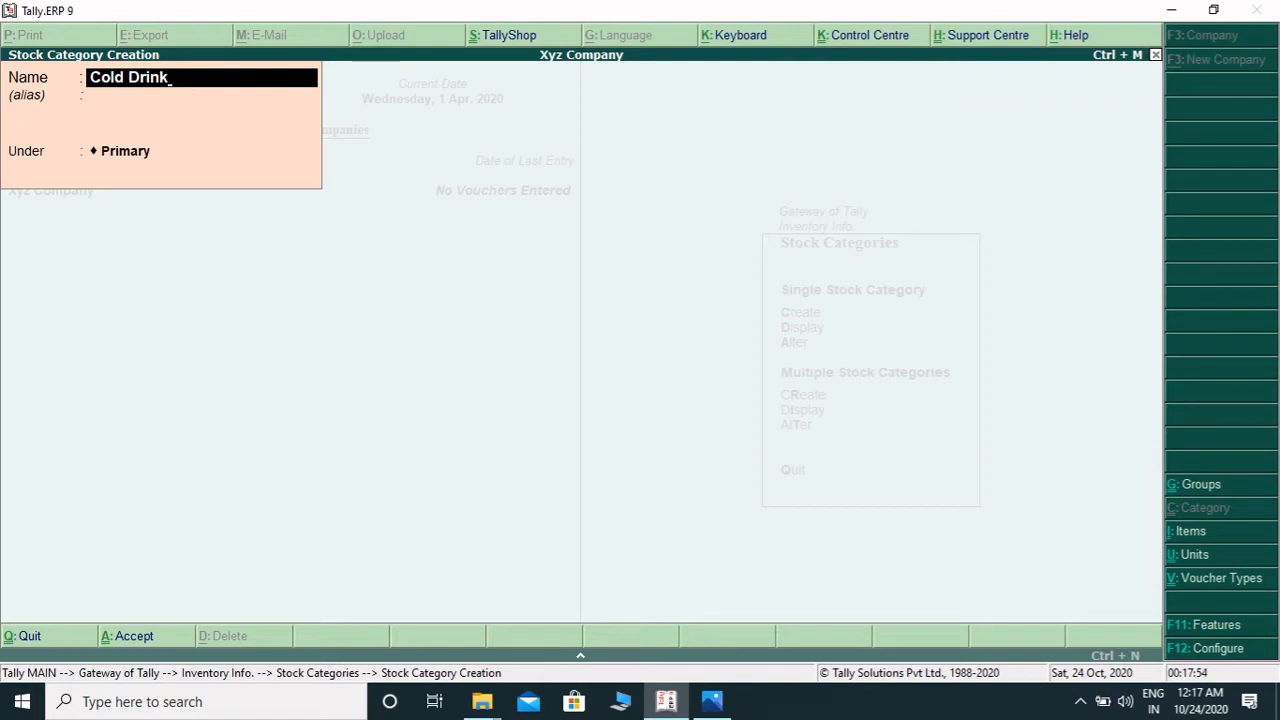
key("Return")
key("Return")
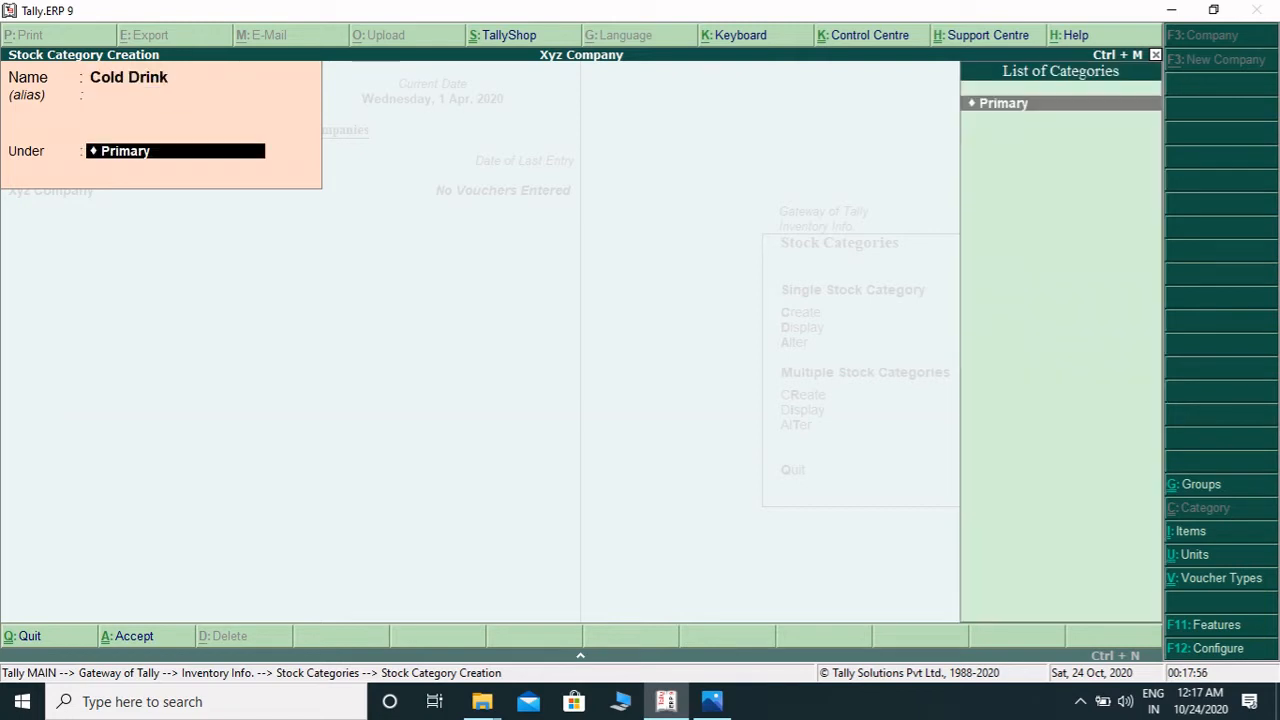
key("Return")
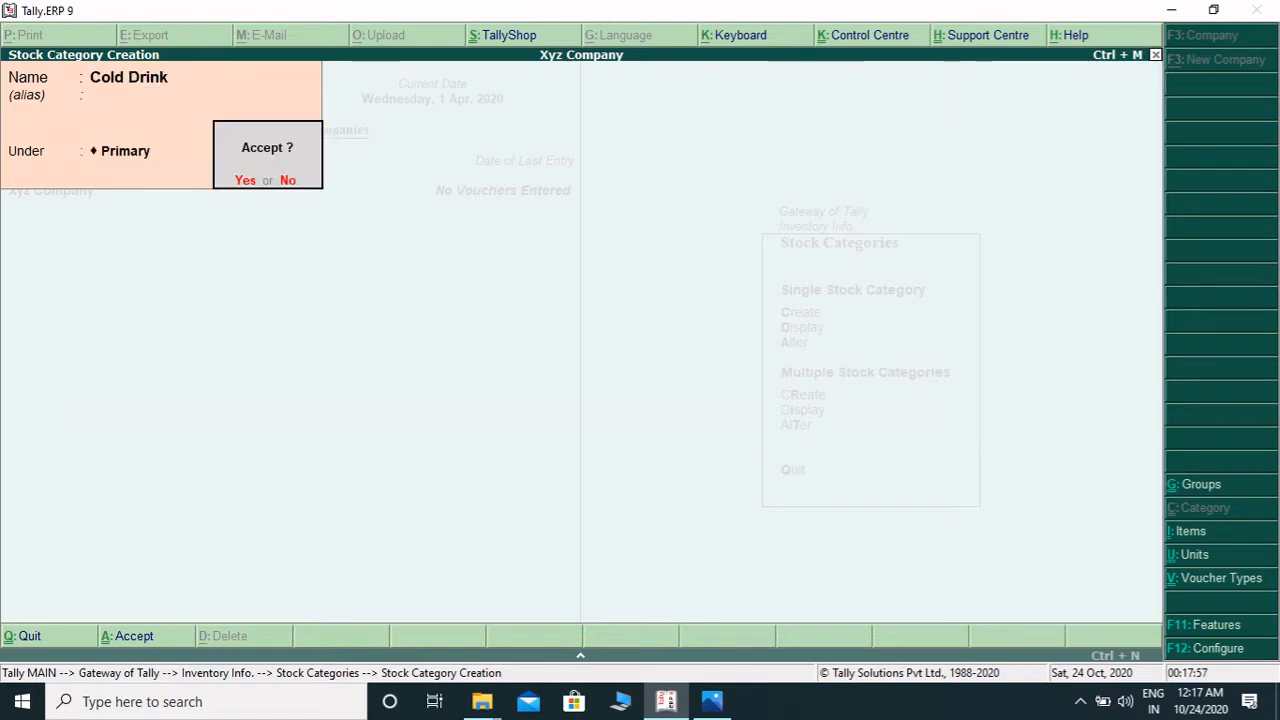
key("Return")
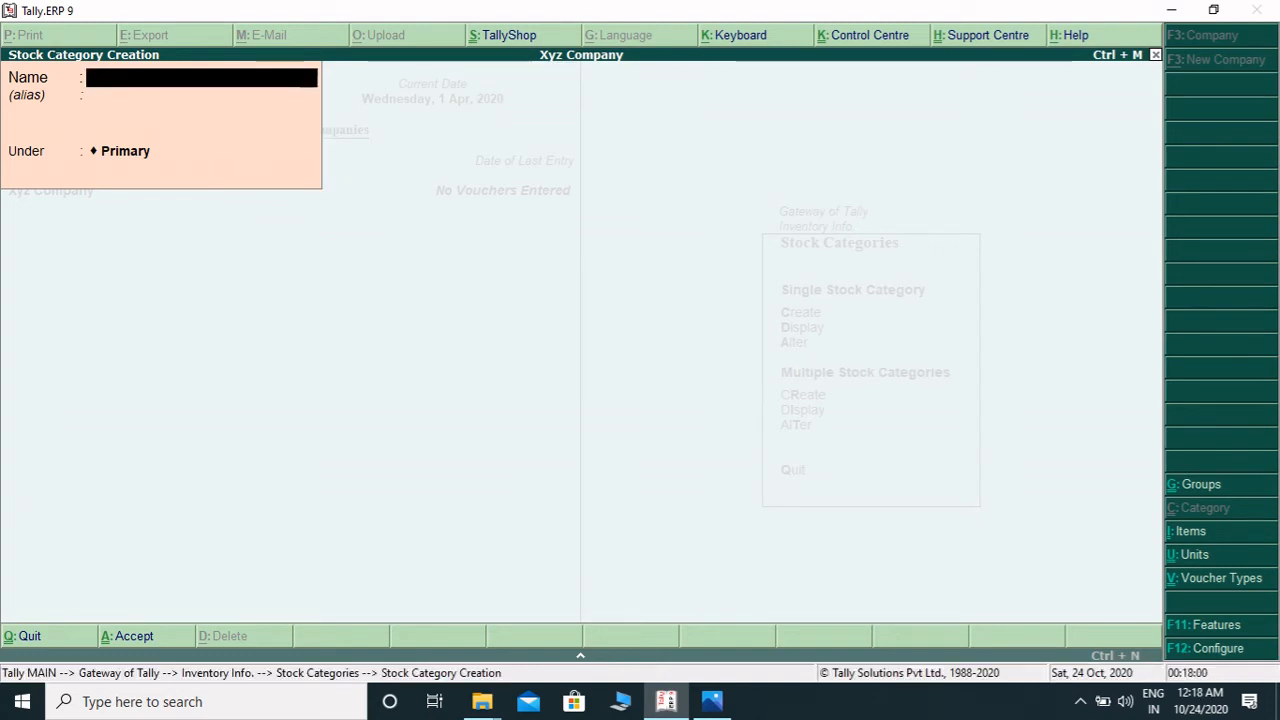
- Create a stock category named Mobile under Primary
type("Mobile")
key("Return")
key("Return")
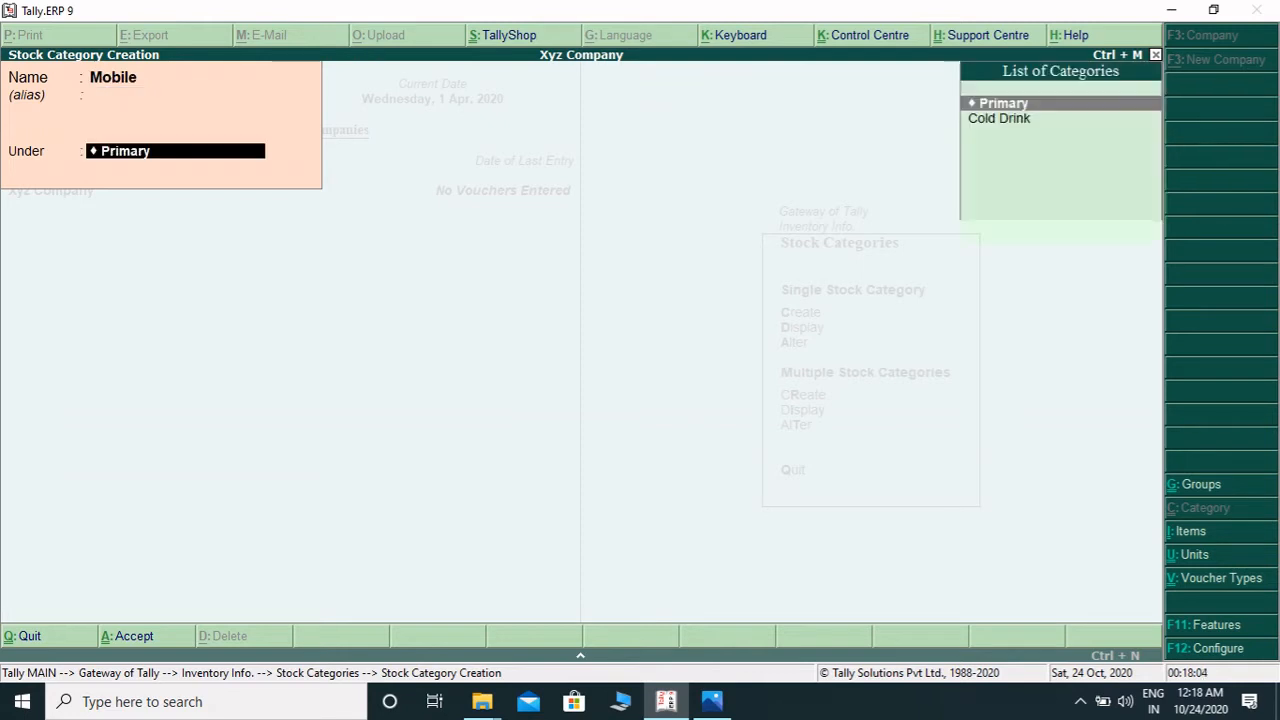
key("Return")
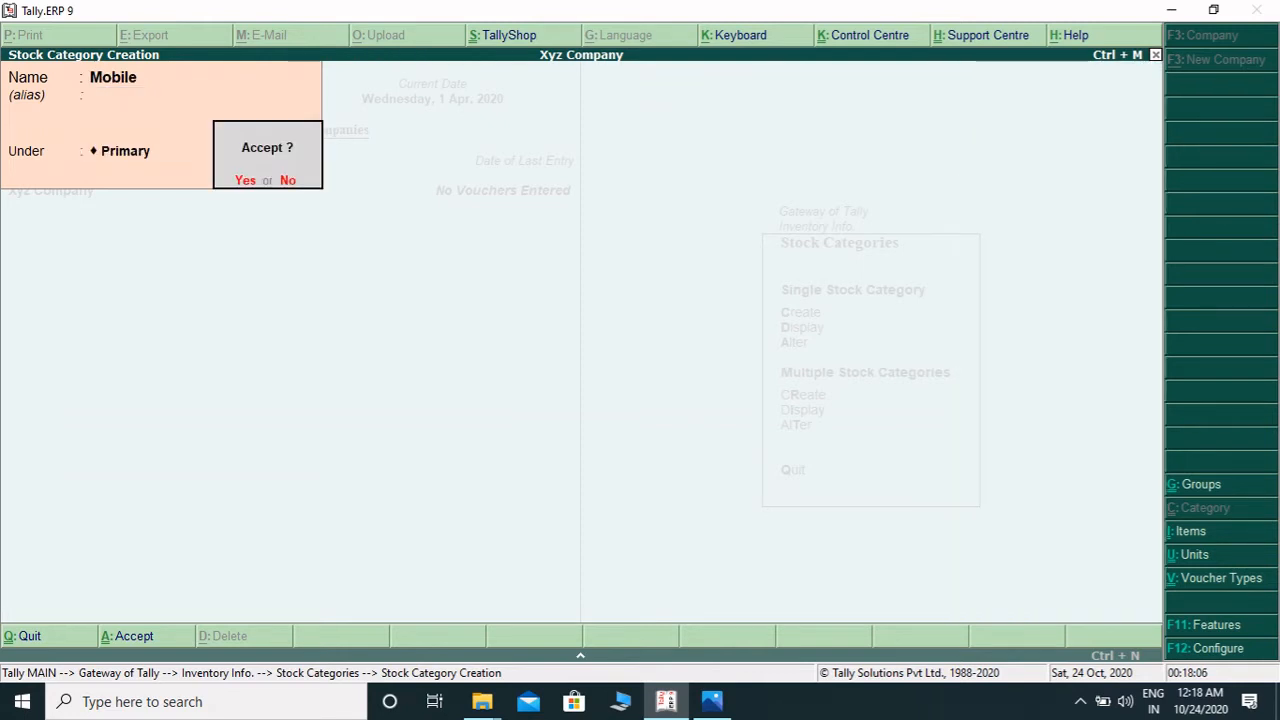
key("Return")
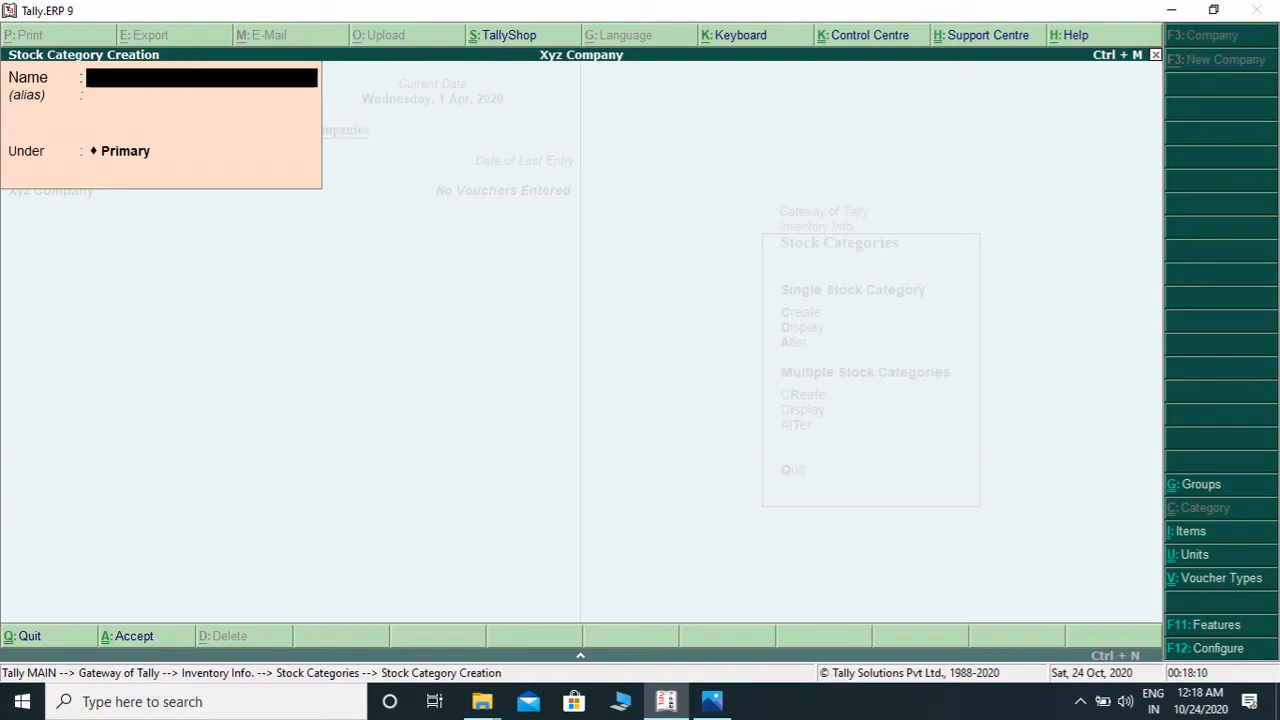
- Quit stock category creation and open the Stock Groups menu
key("Escape")
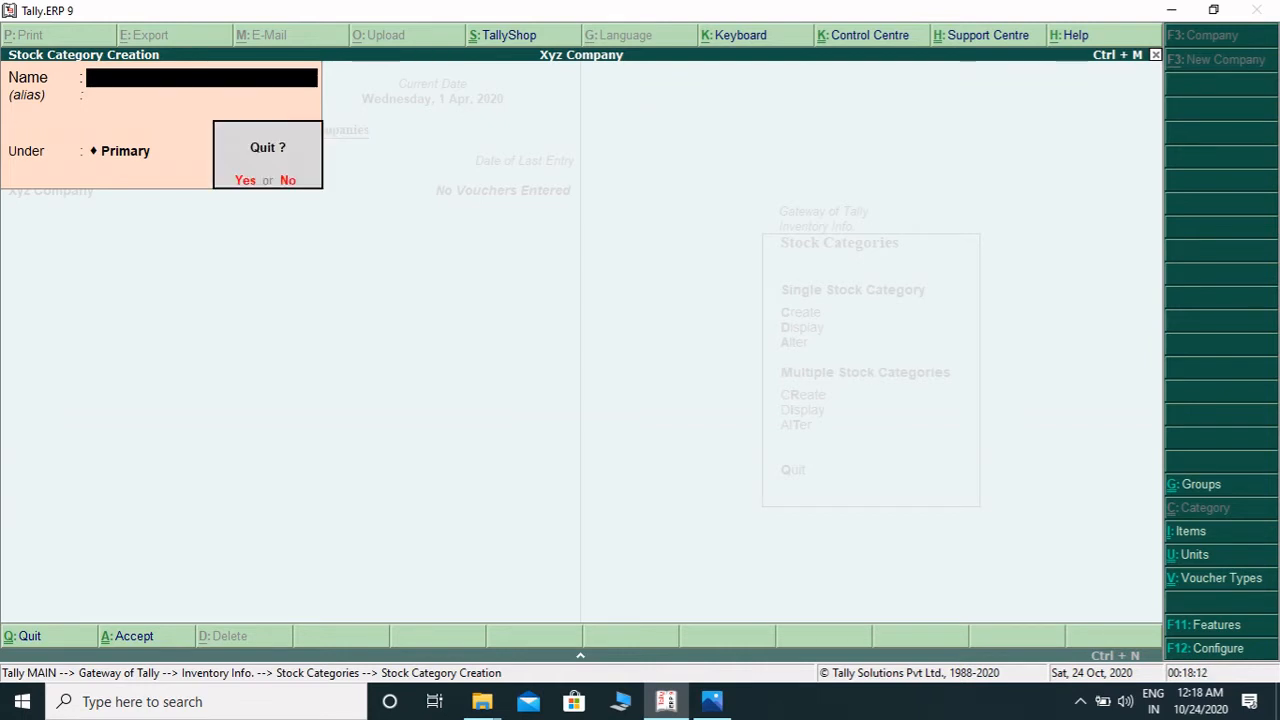
key("Return")
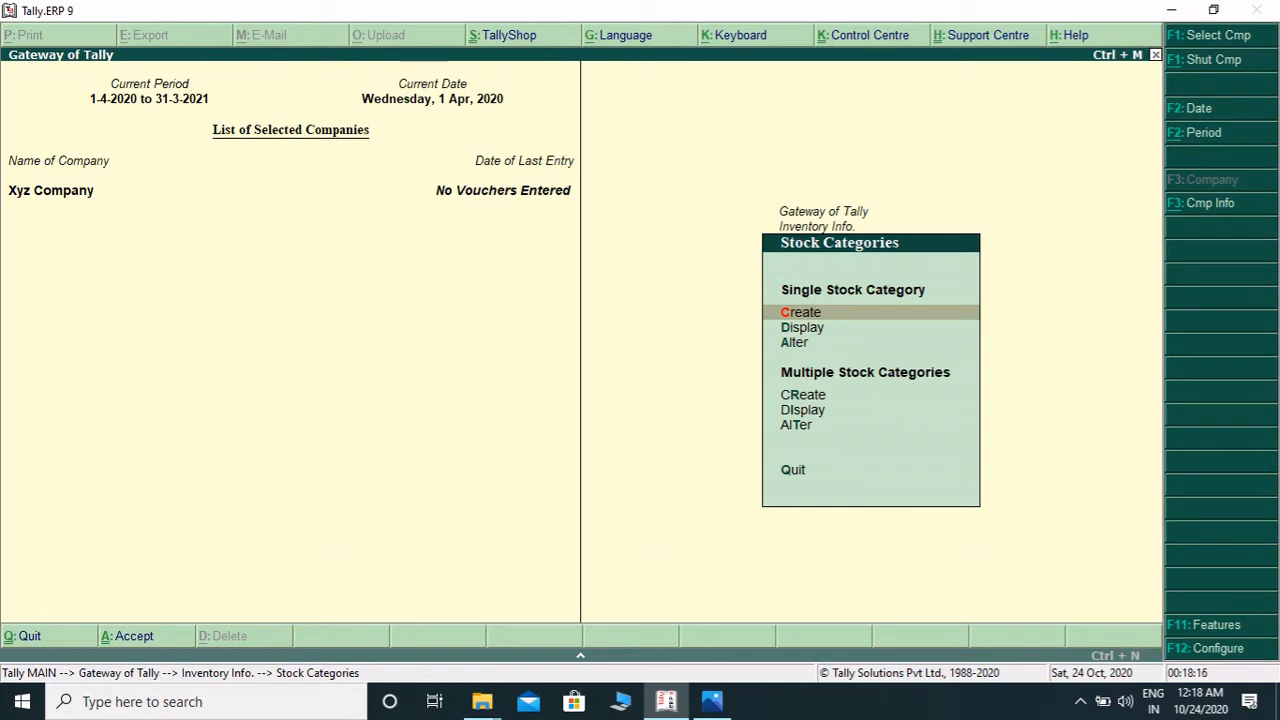
key("Escape")
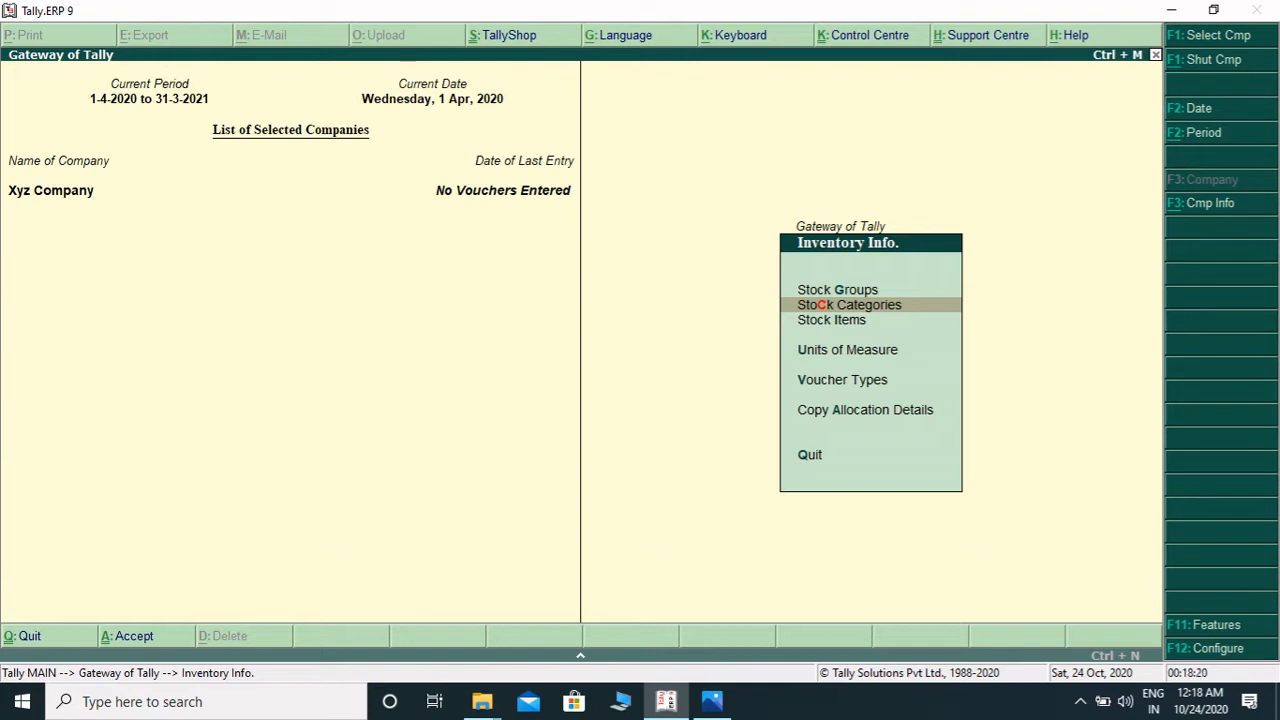
key("Up")
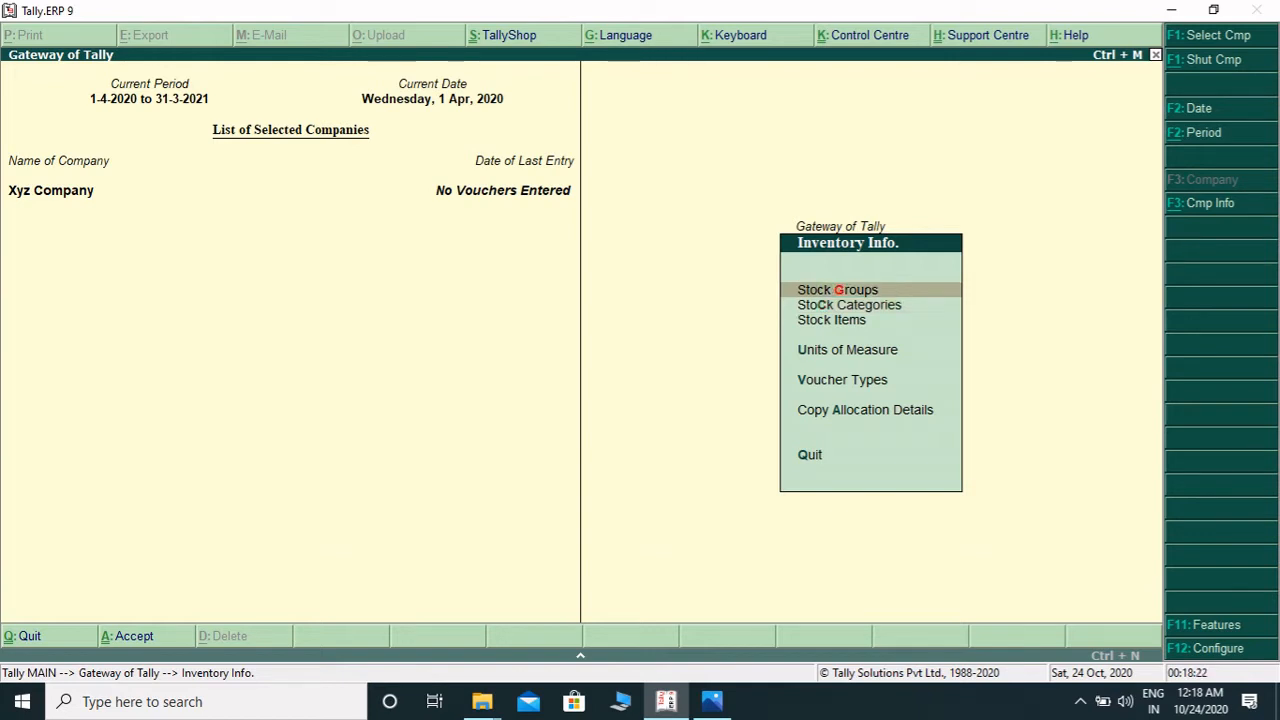
key("Return")
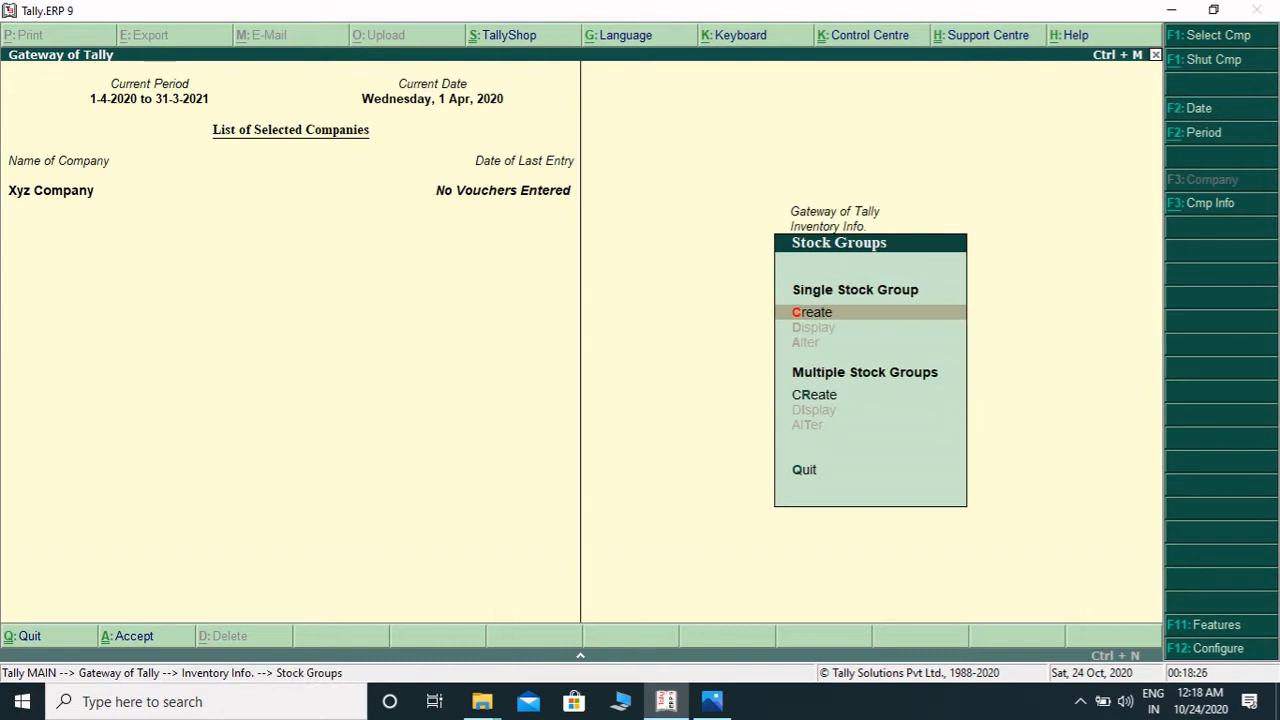
- Create a stock group named Pepsi under Primary
key("Return")
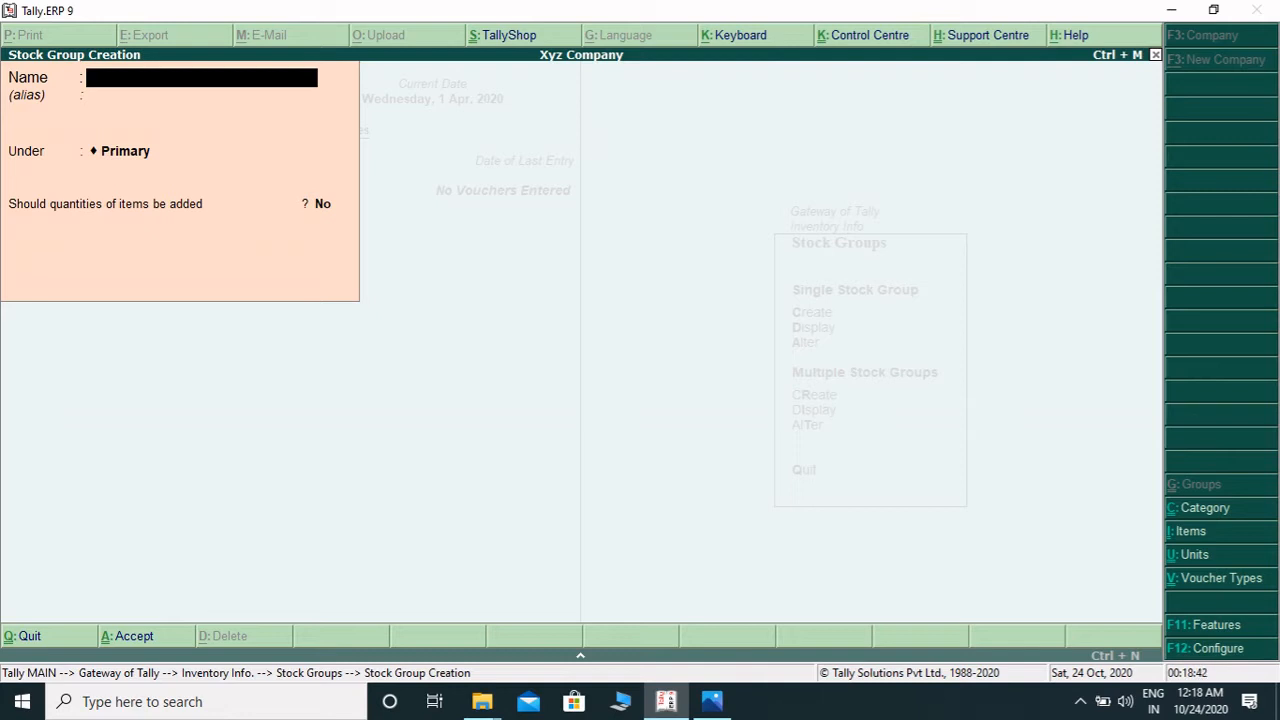
type("Pepsi")
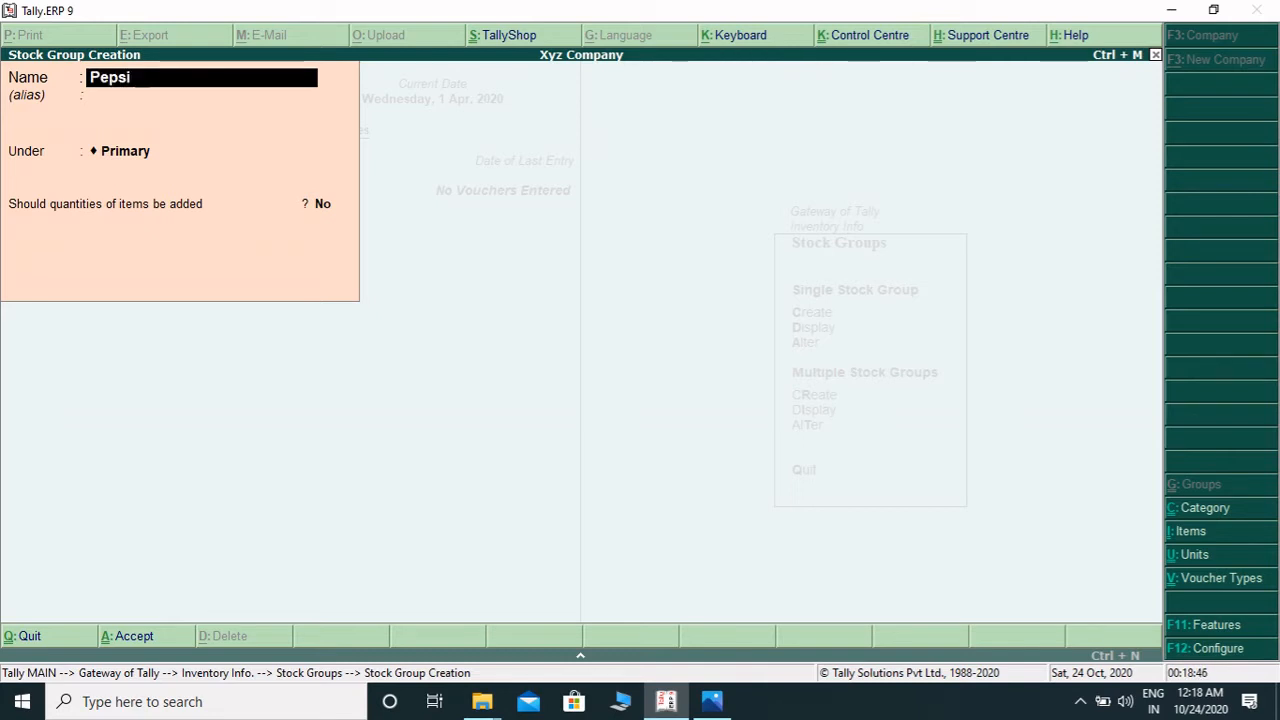
key("Return")
key("Return")
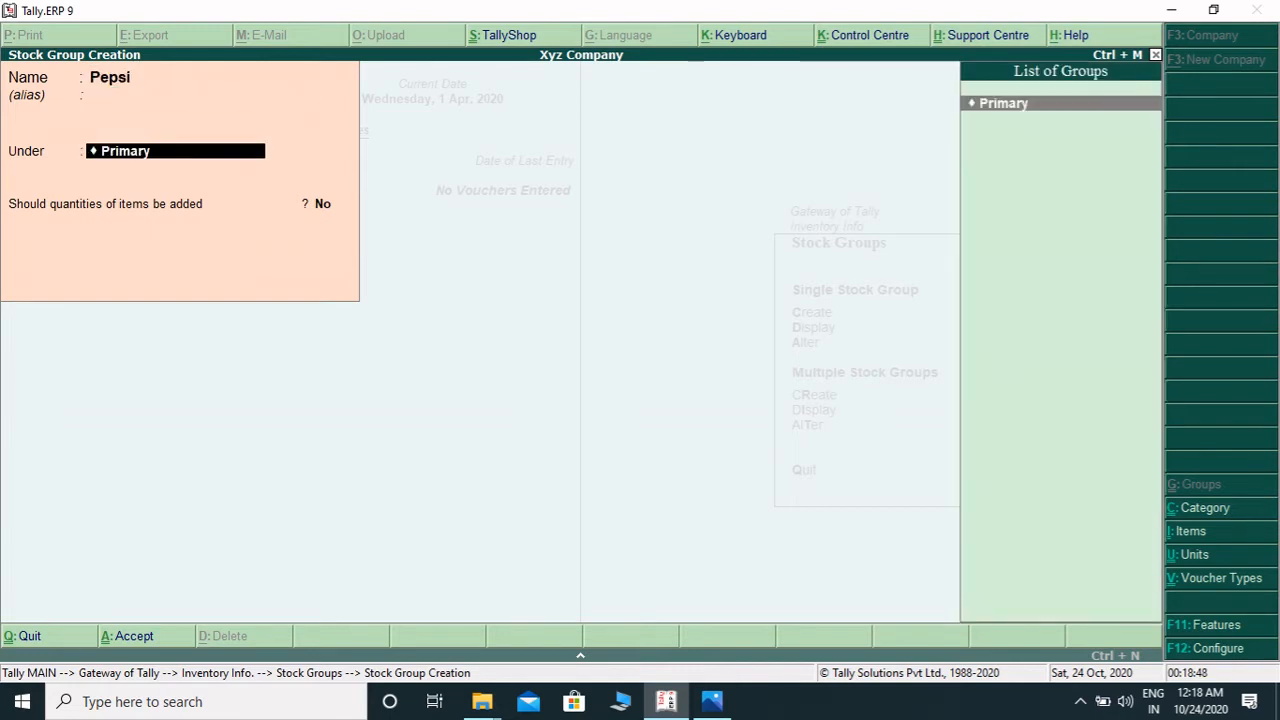
key("Return")
key("Return")
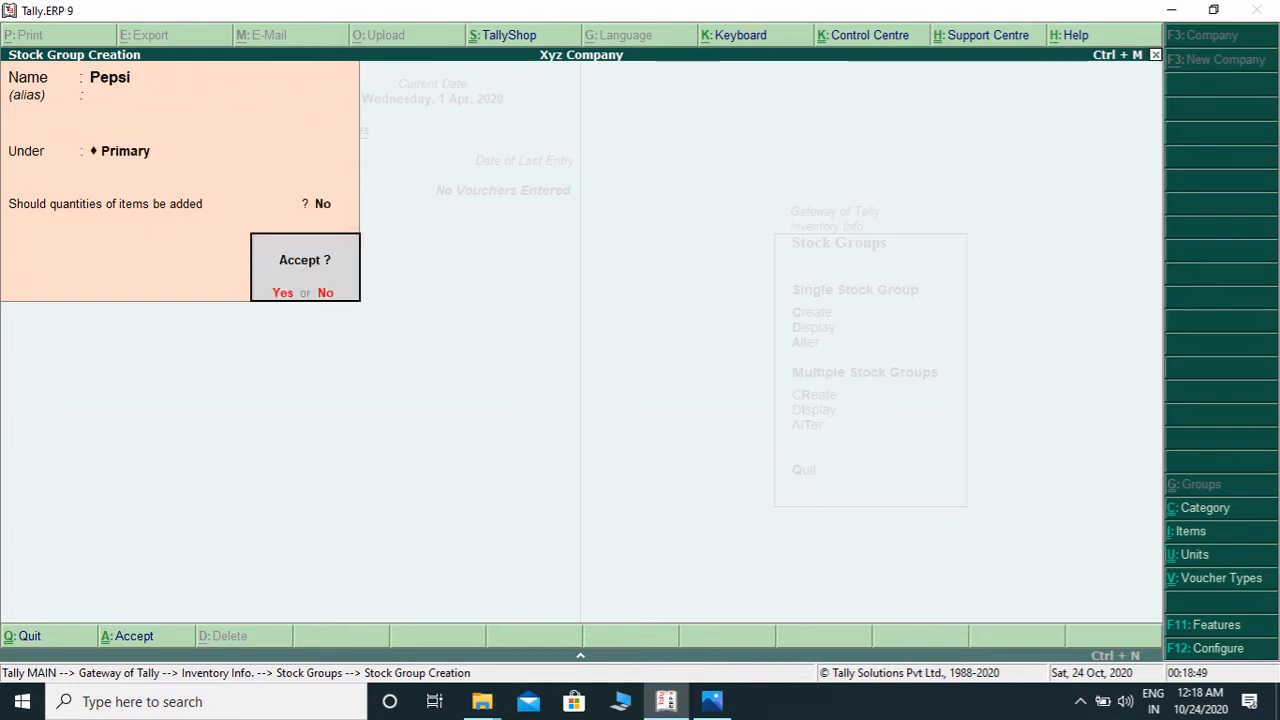
key("Return")
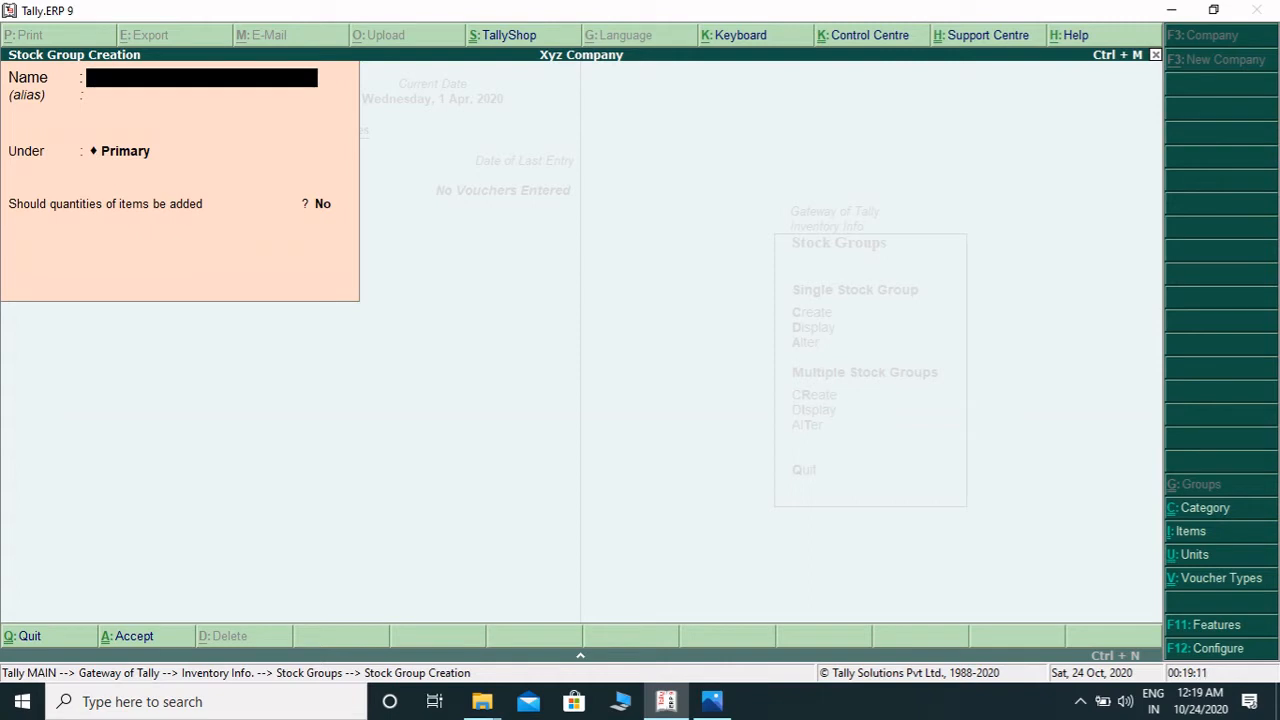
- Create a stock group named Realme under Primary
type("Realme")
key("Return")
key("Return")
key("Return")
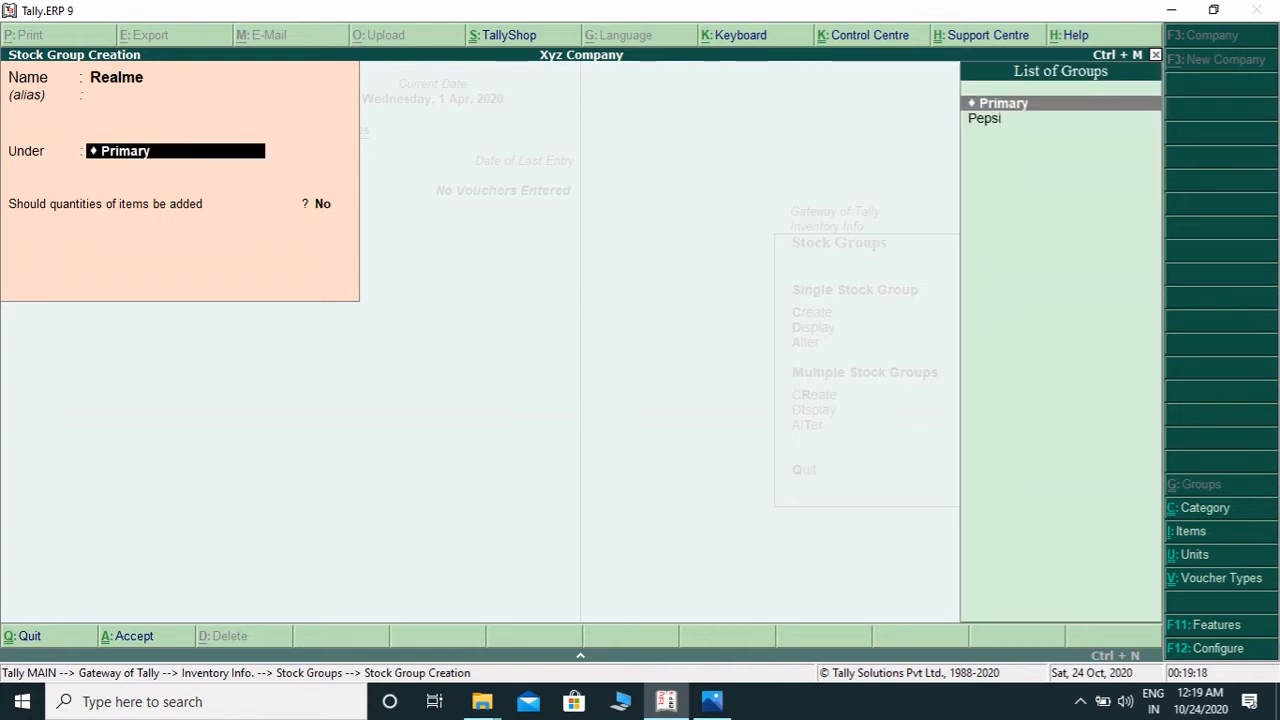
key("Return")
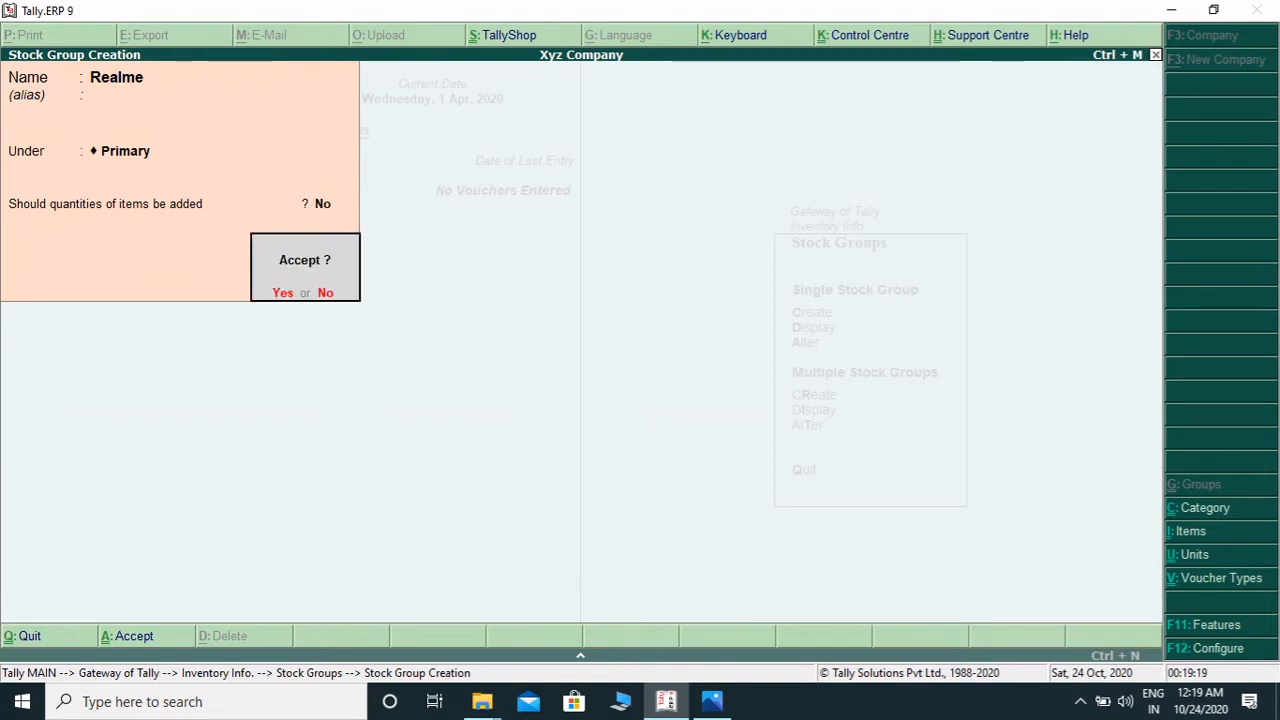
key("Return")
- Quit stock group creation and open unit creation from Units of Measure
key("Escape")
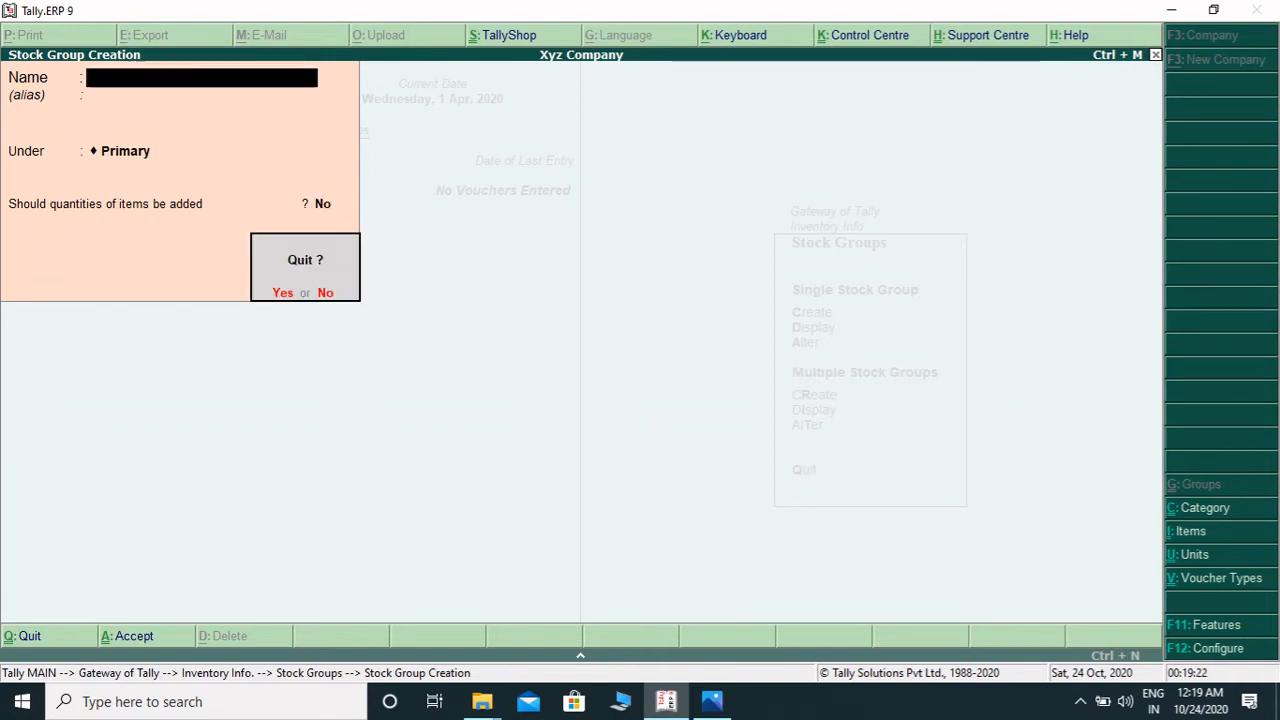
key("Return")
key("Escape")
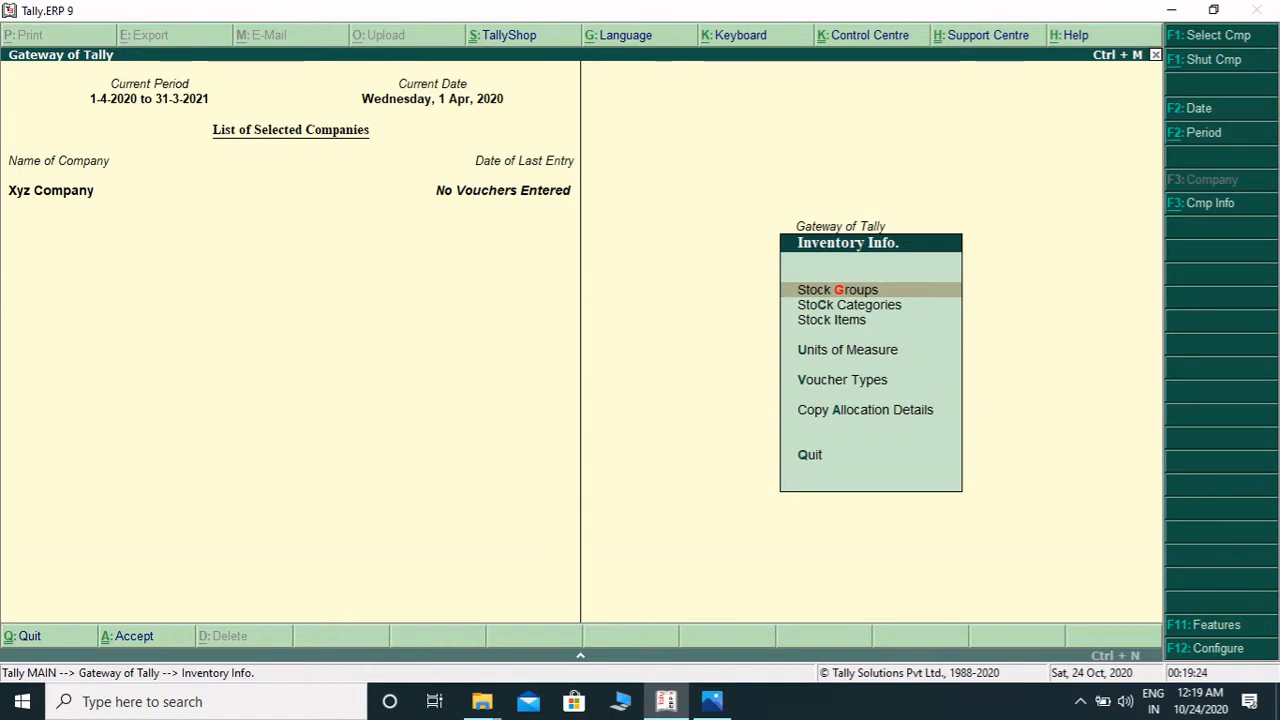
key("Down")
key("Down")
key("Down")
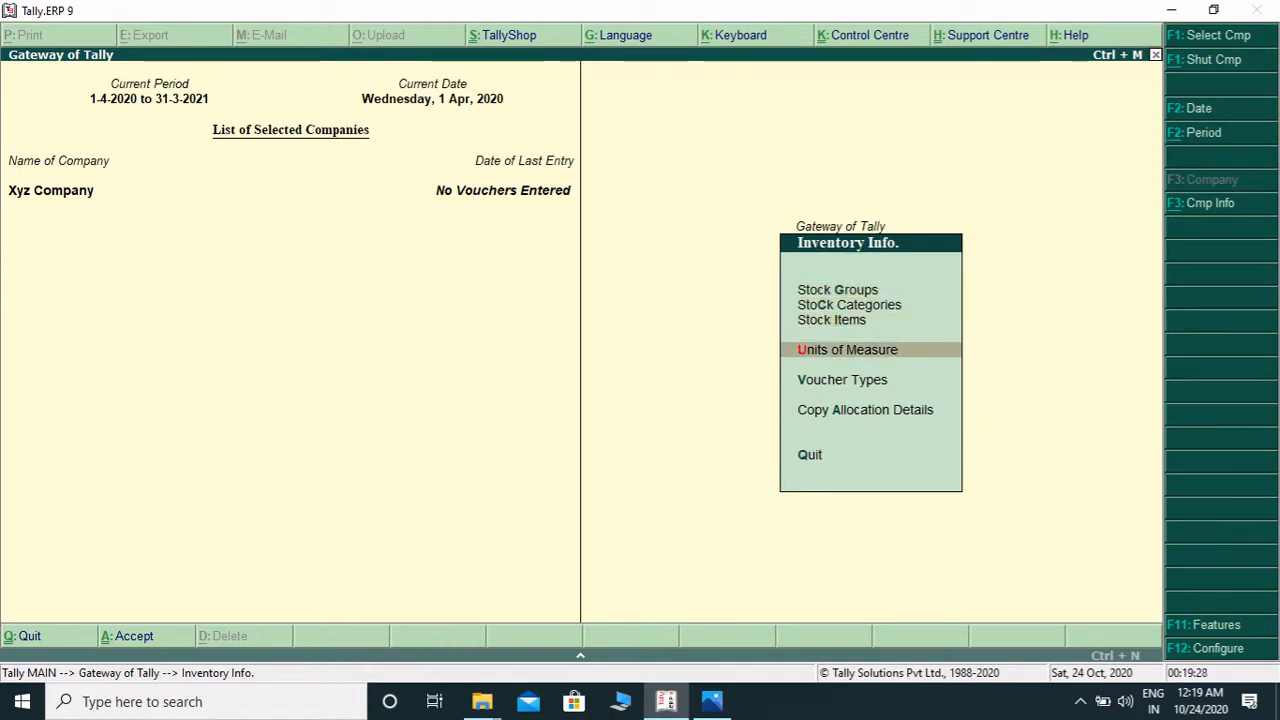
key("Return")
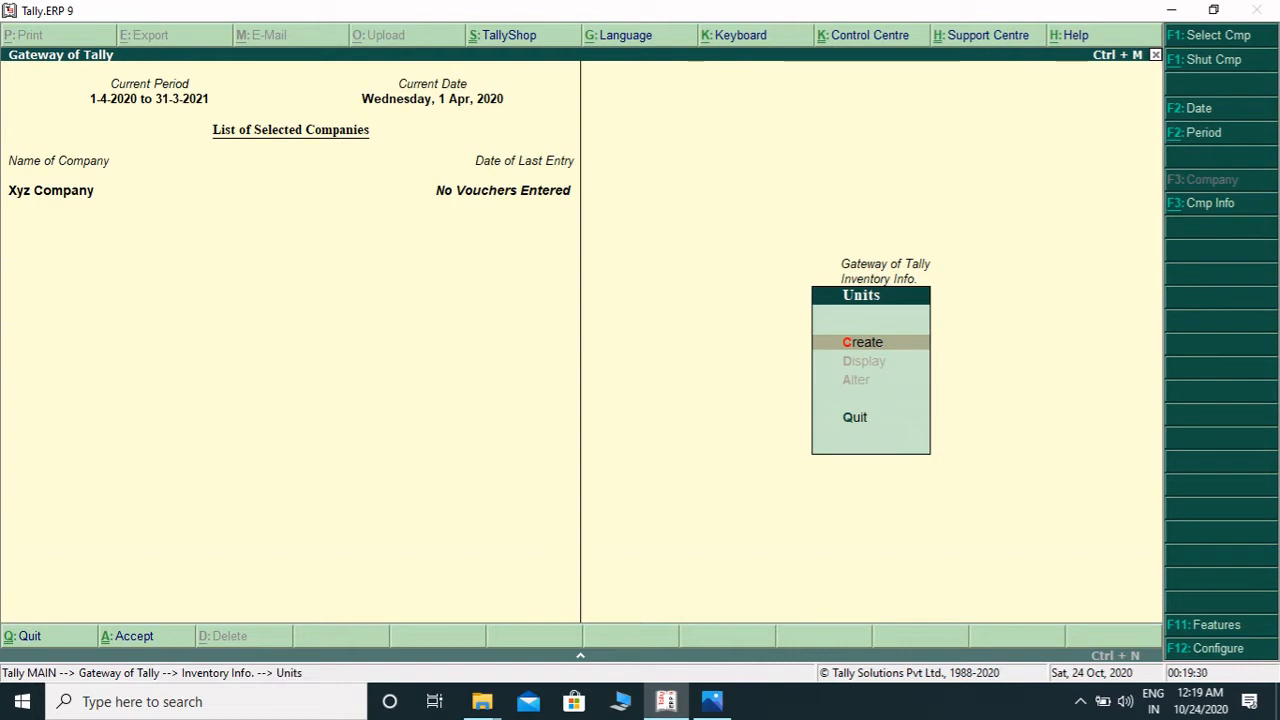
key("Return")
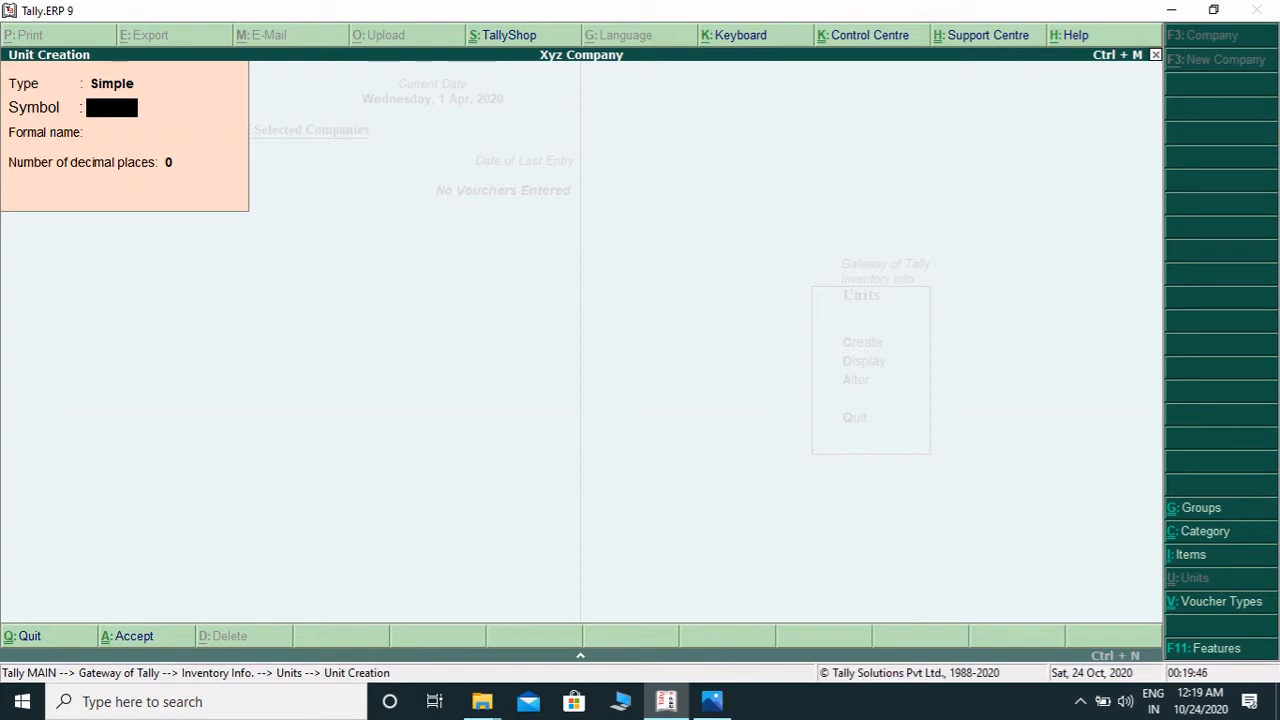
- Create a simple unit with symbol pcs, formal name Pices and 0 decimal places
type("pcs")
key("Return")
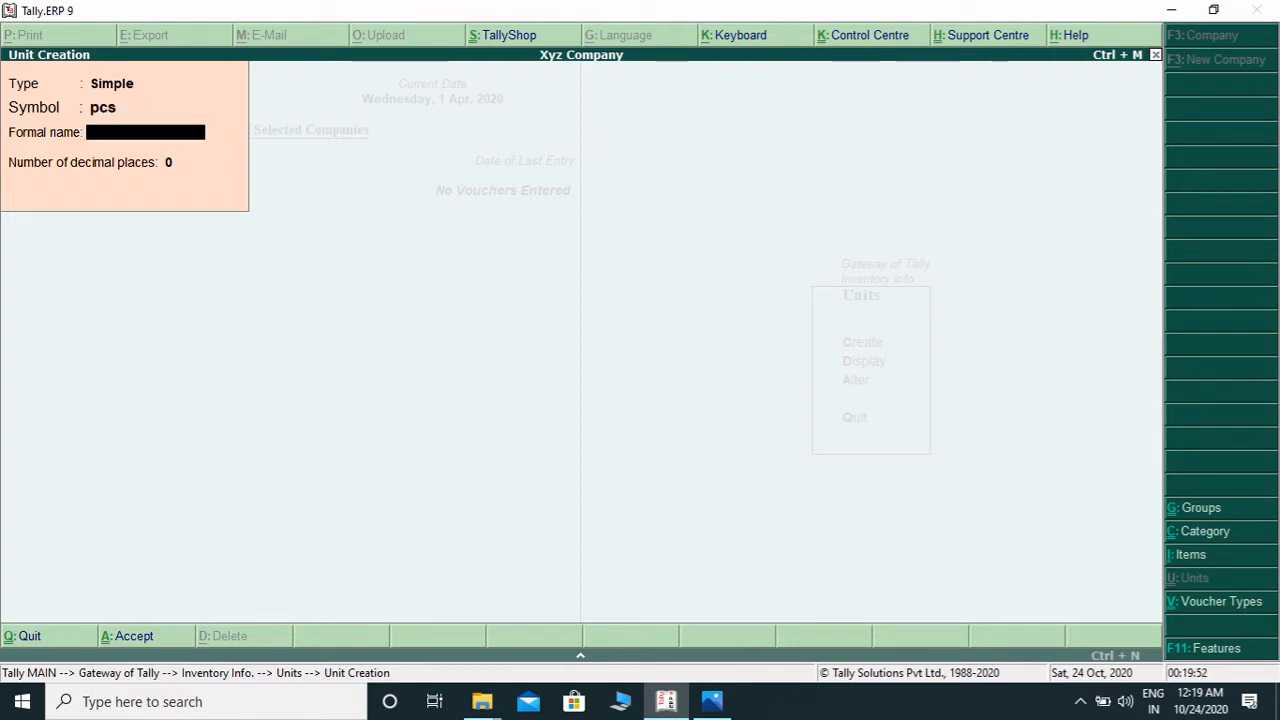
type("Pices")
key("Return")
key("Return")
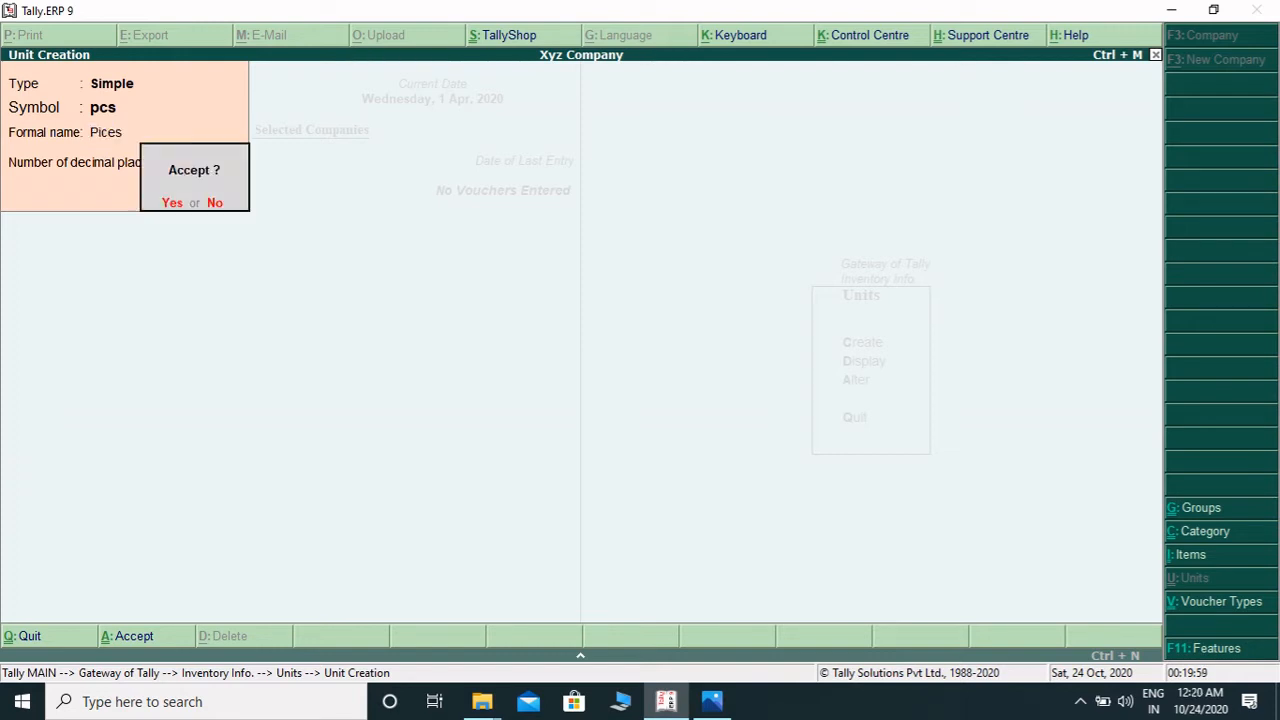
key("Return")
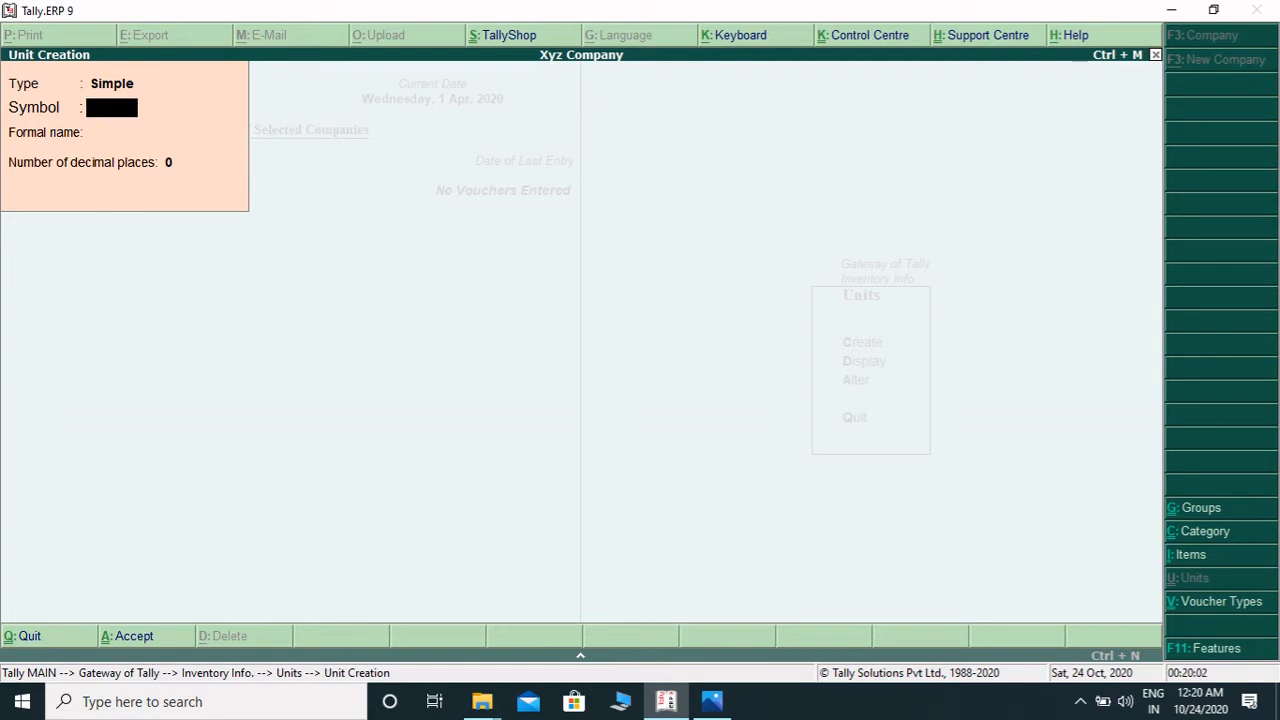
- Quit unit creation and open single stock item creation
key("Escape")
key("Return")
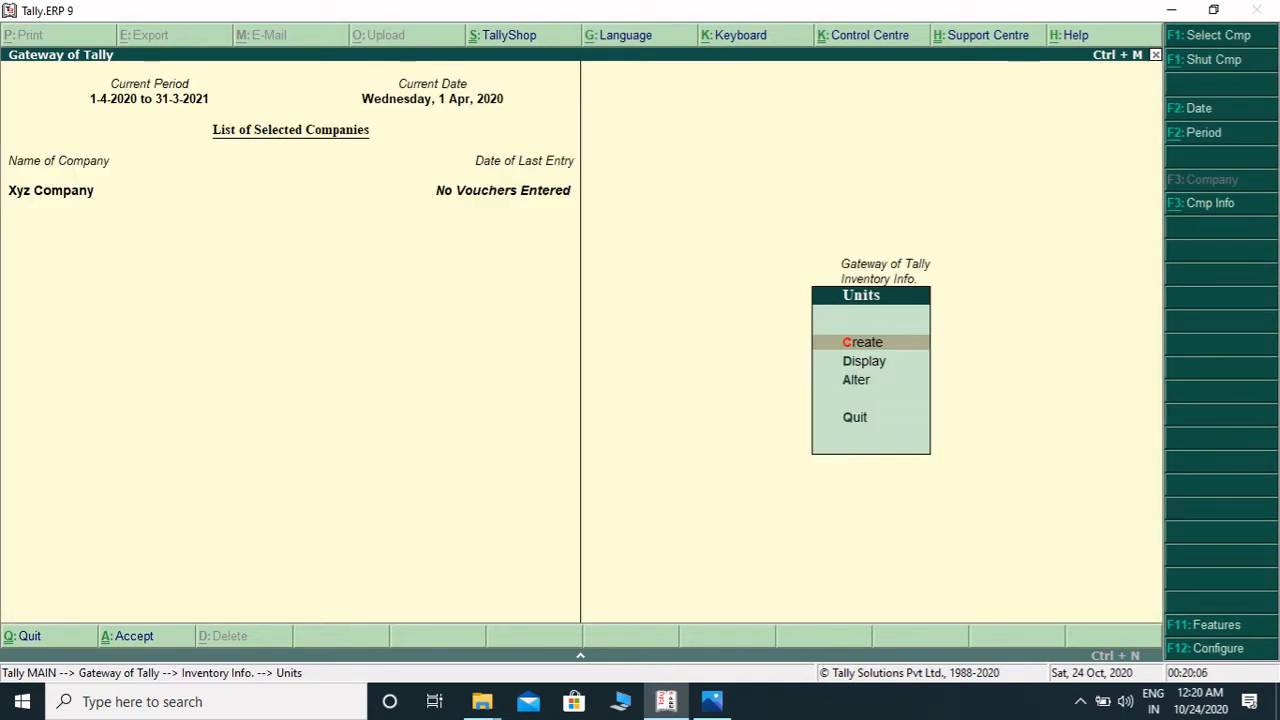
key("Escape")
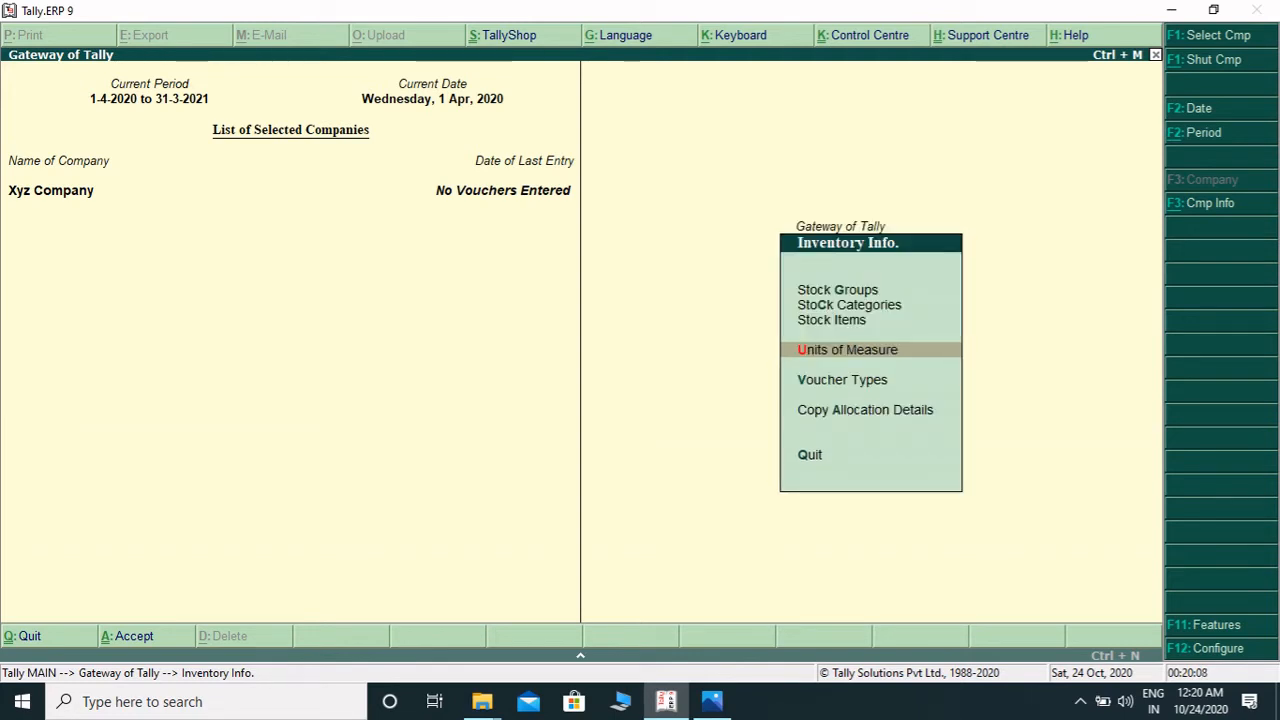
key("Up")
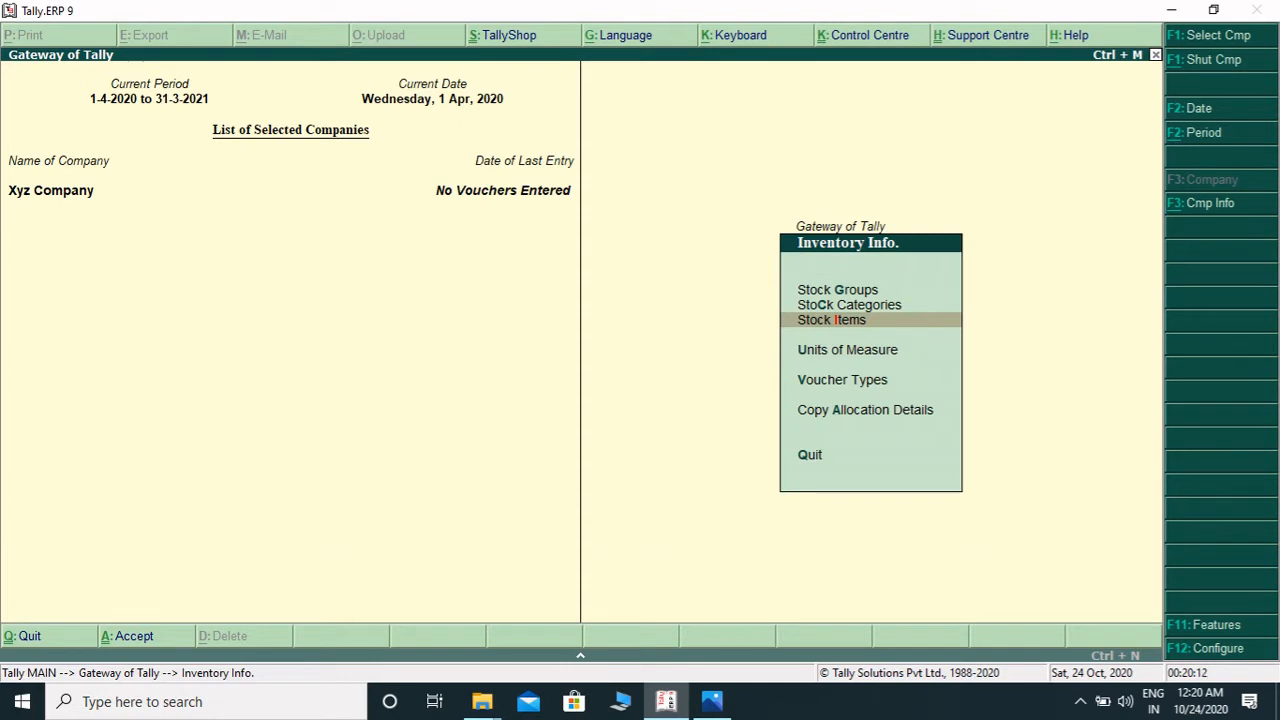
key("Return")
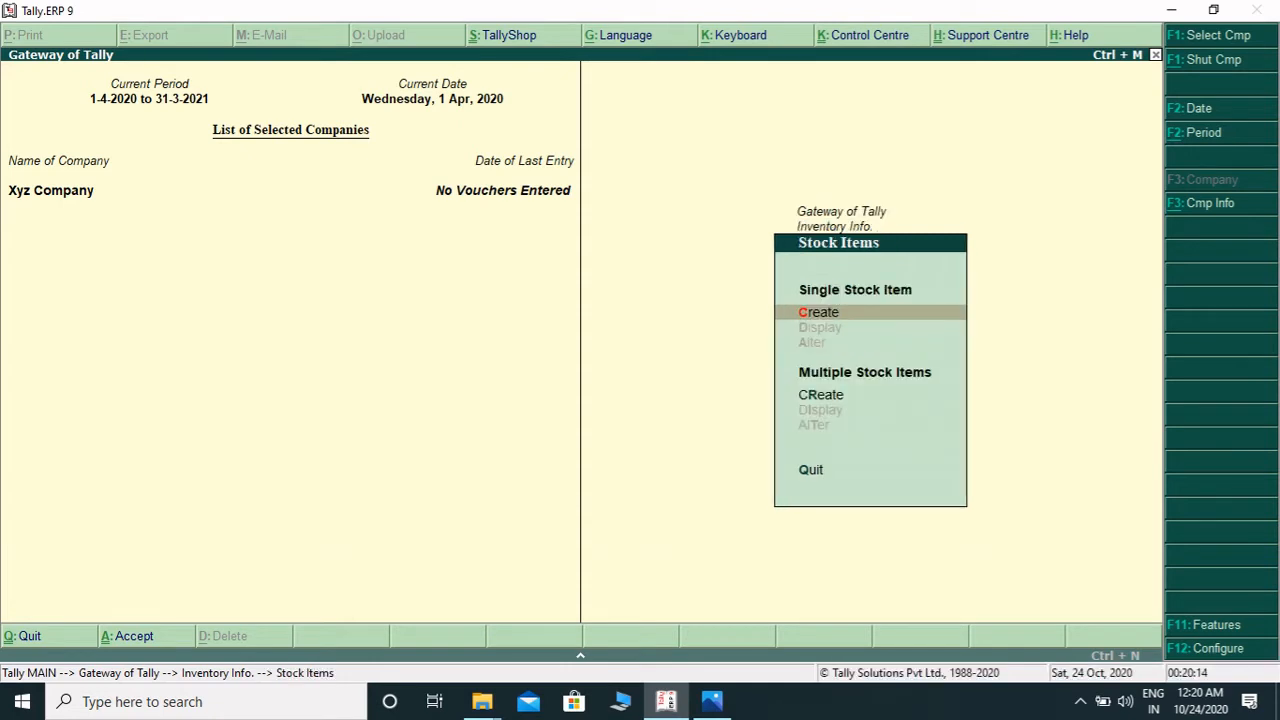
key("Return")
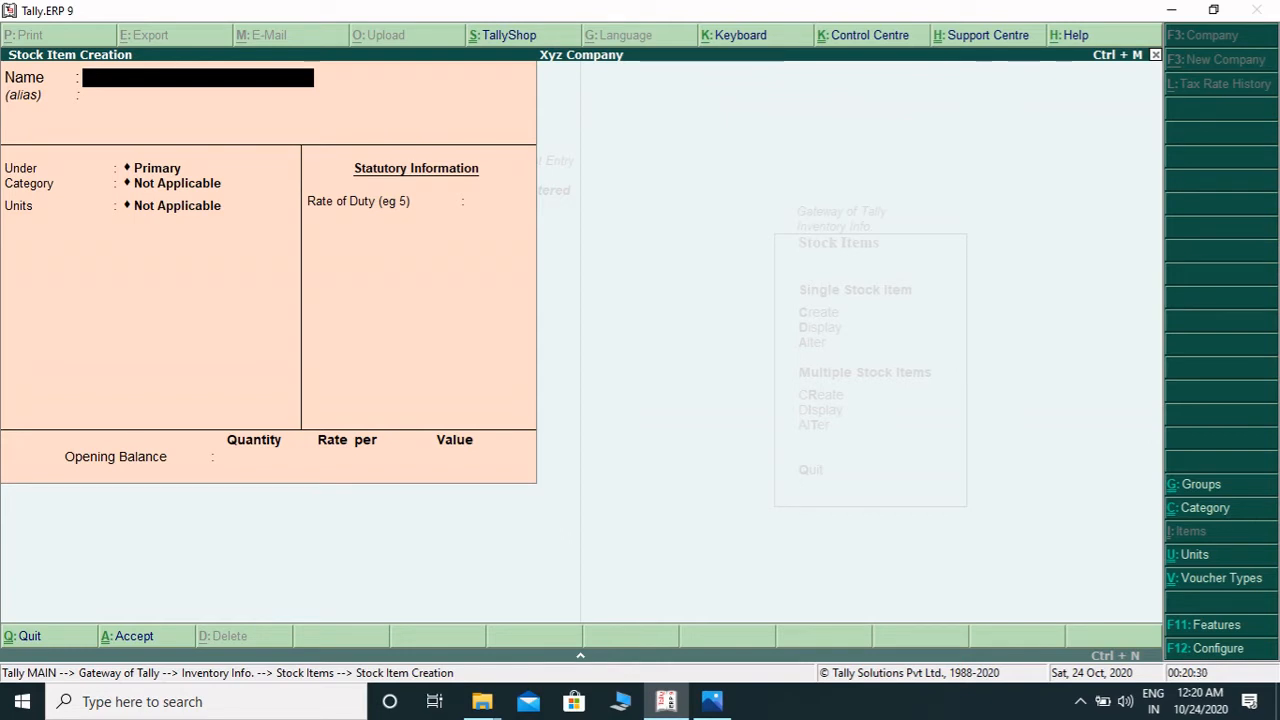
- Name a new stock item Pepsi 2ltr
type("Pepsi 2ltr")
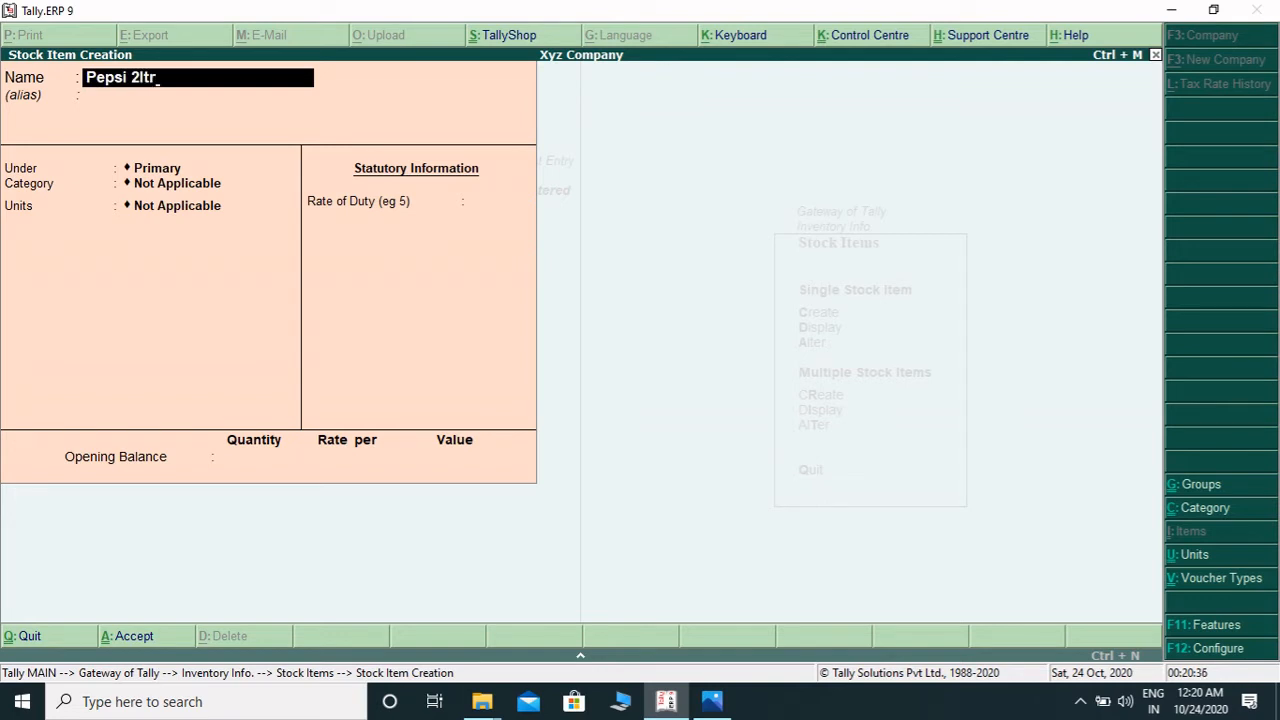
key("Return")
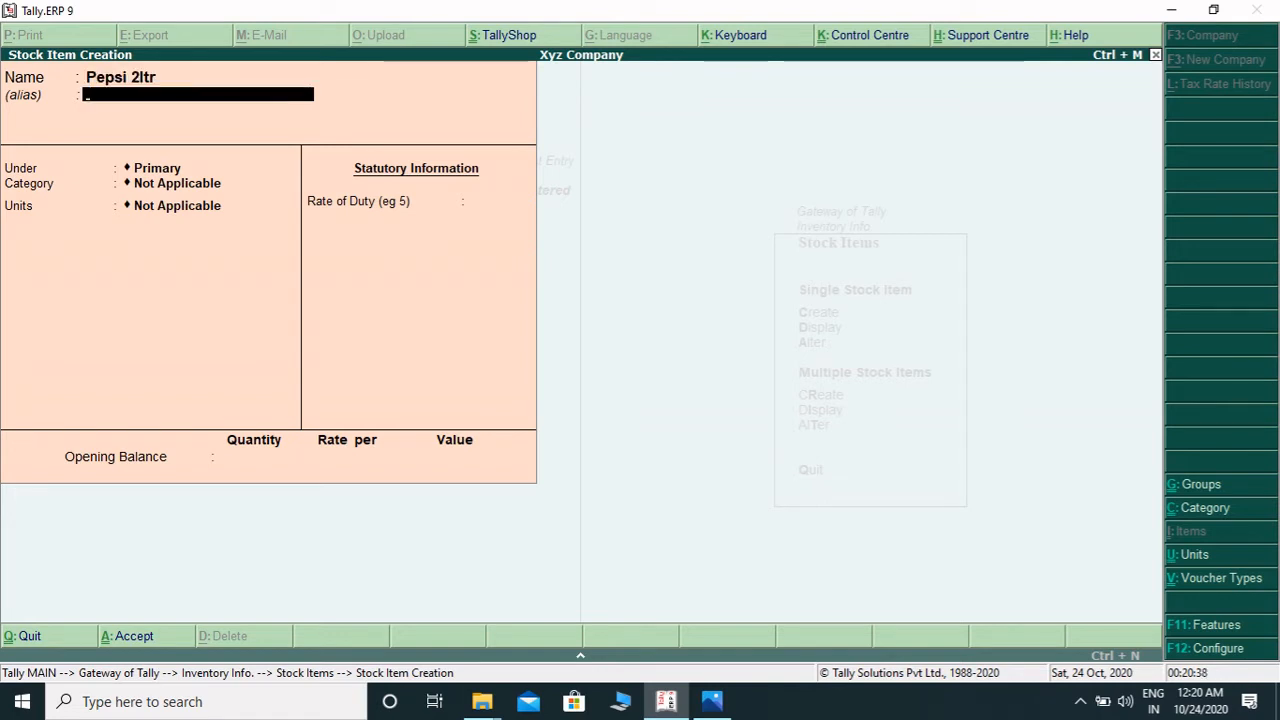
key("Return")
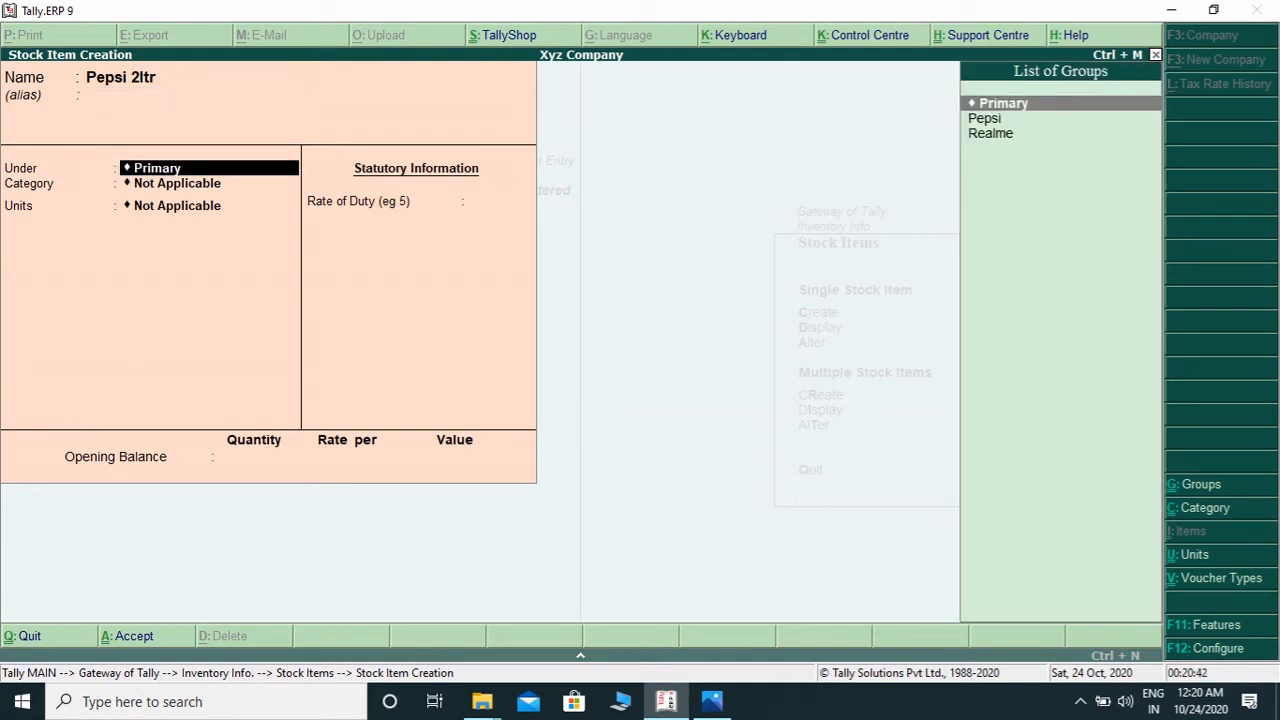
- Place the Pepsi 2ltr item under the Pepsi group with category Cold Drink
key("Down")
key("Return")
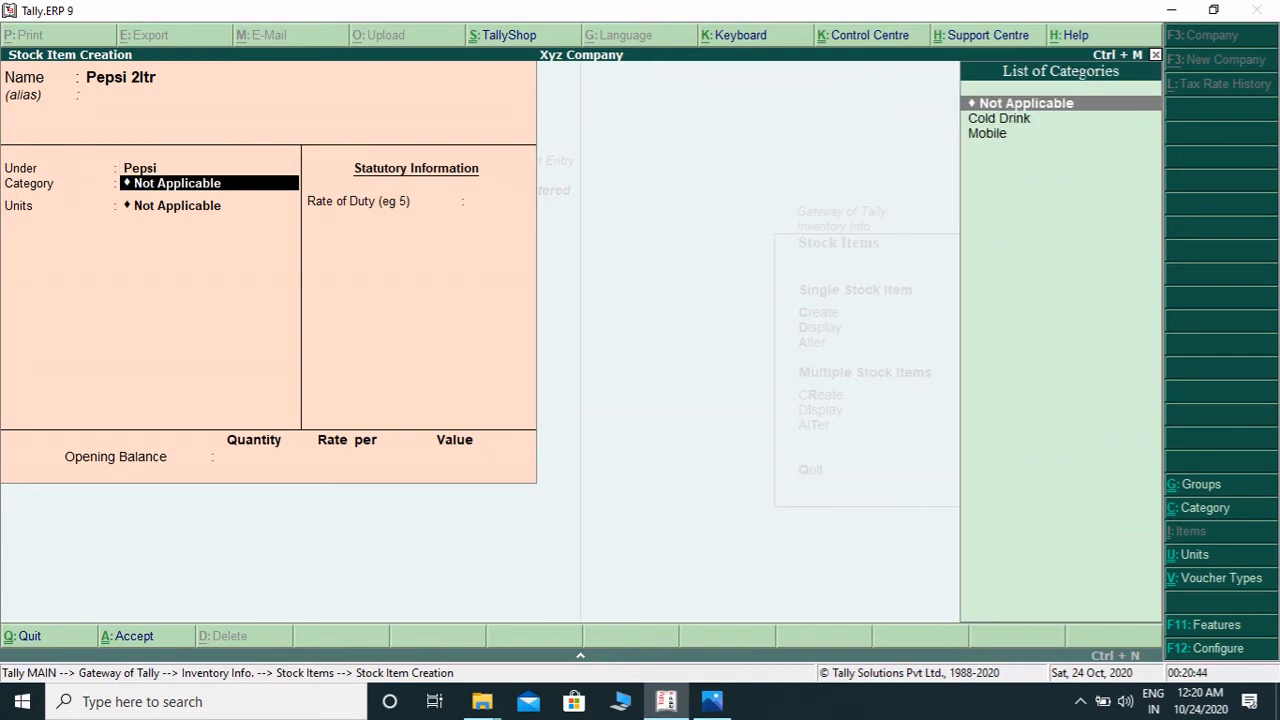
key("Down")
key("Down")
key("Up")
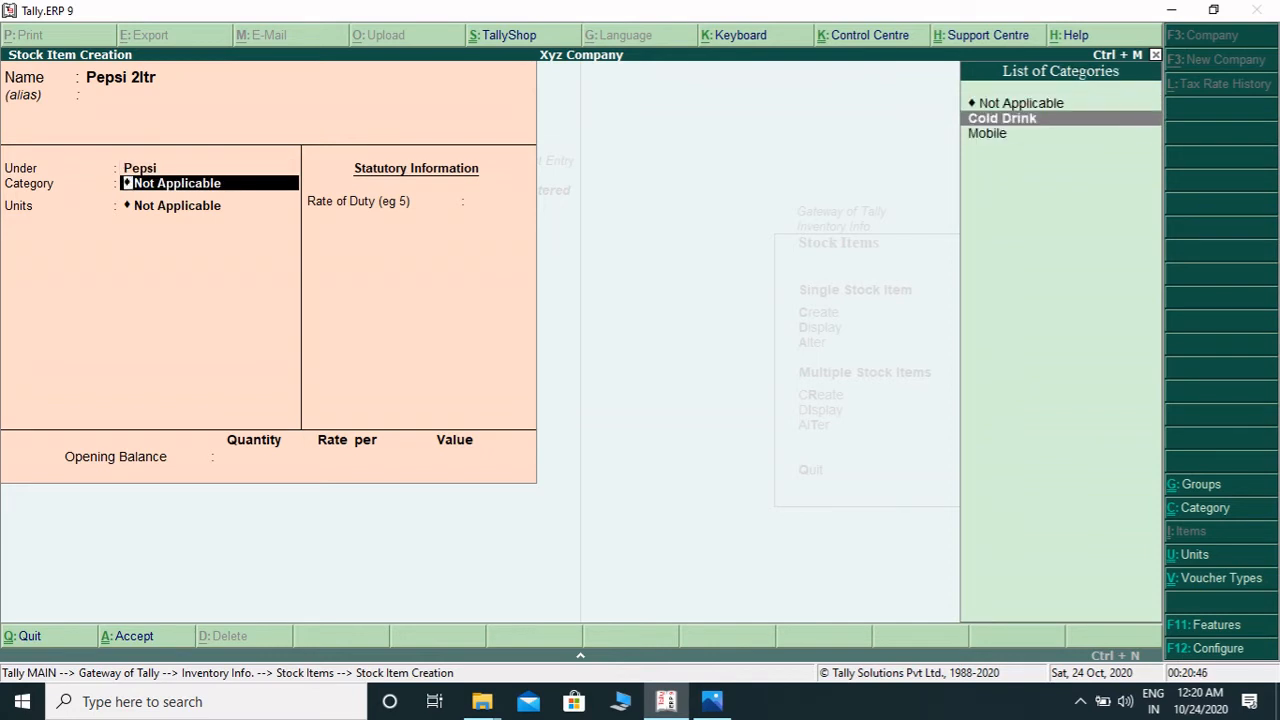
key("Return")
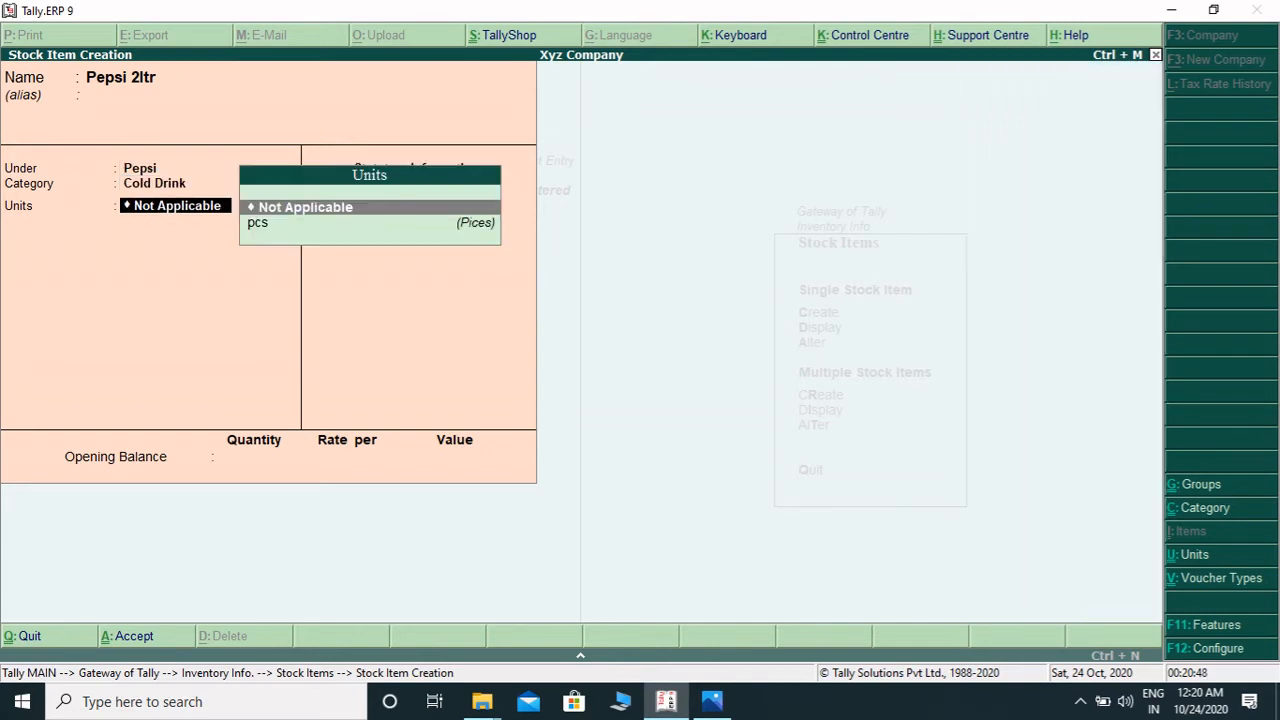
- Set the item's unit to pcs and accept the Pepsi 2ltr stock item
key("Down")
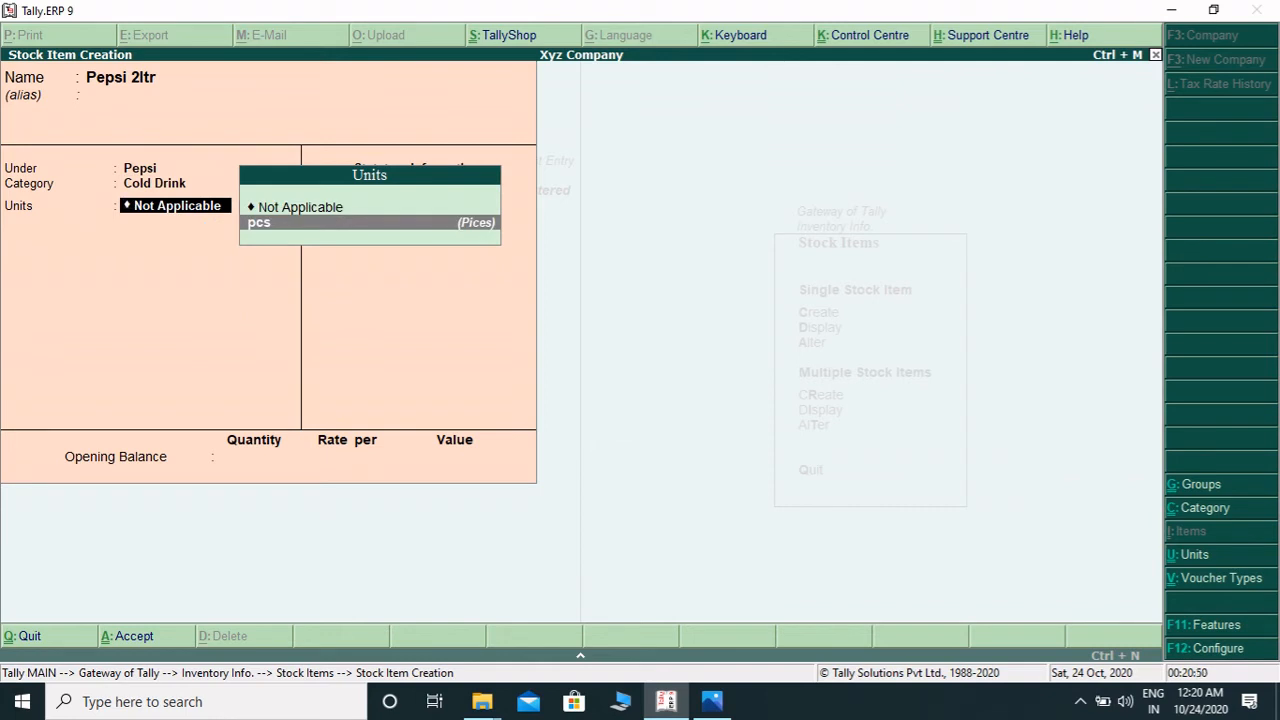
key("Return")
key("Return")
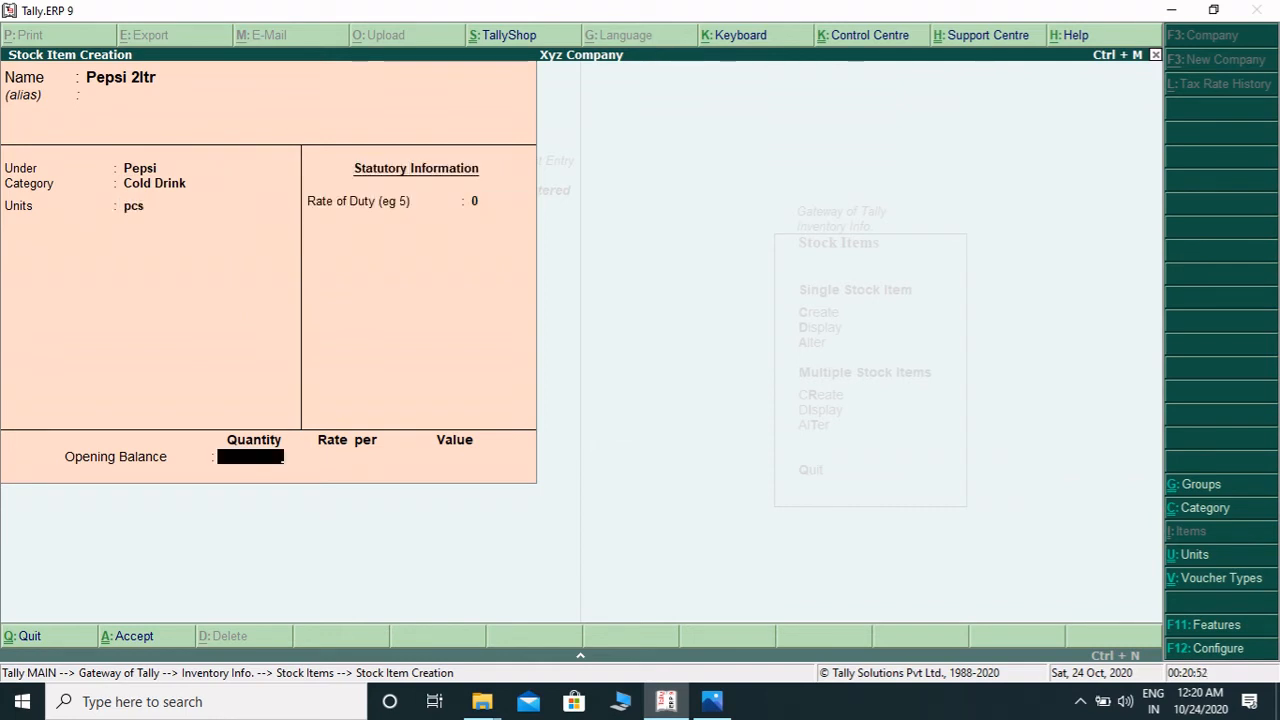
key("Return")
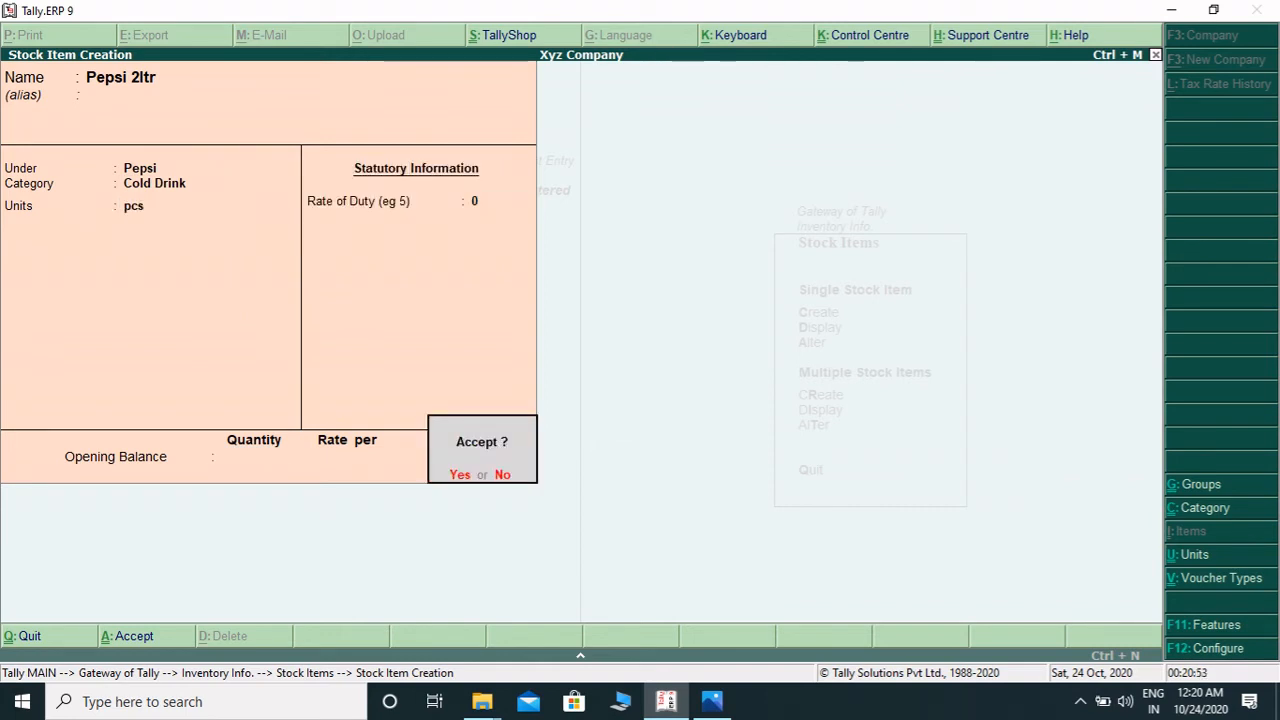
key("Return")
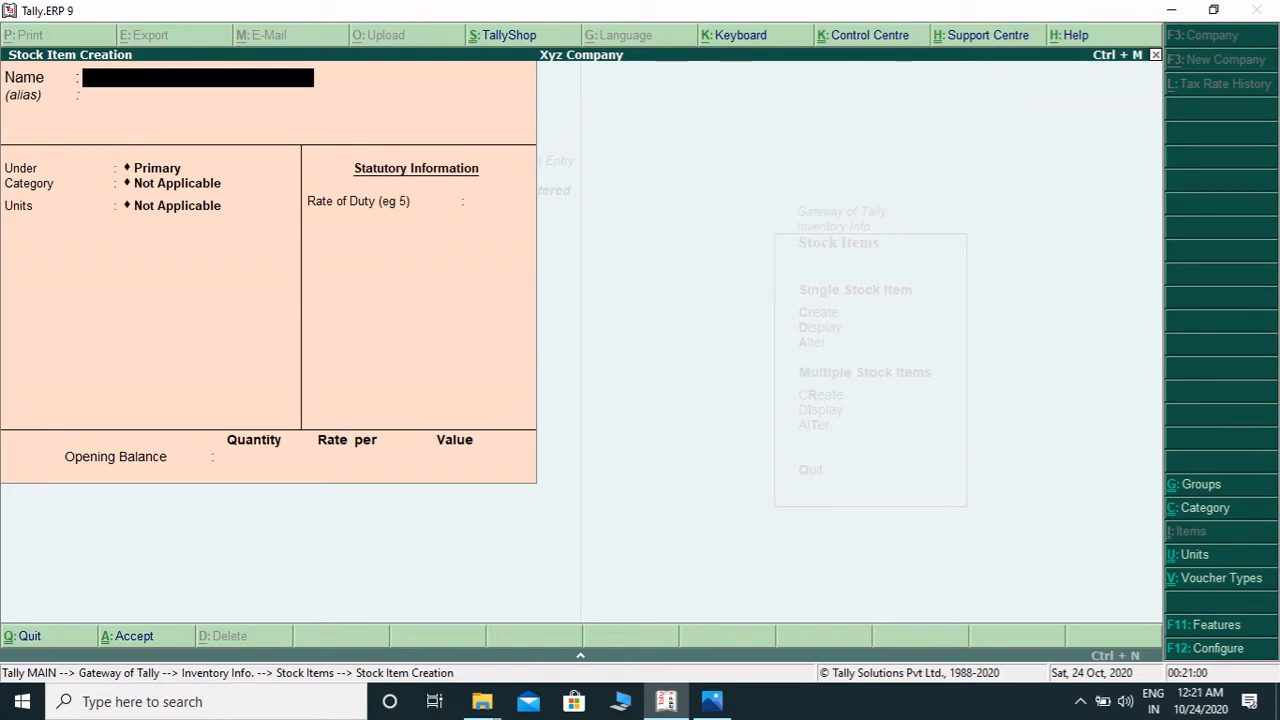
- Name a new stock item Realme 2 Pro
type("Realme 2 Ptr")
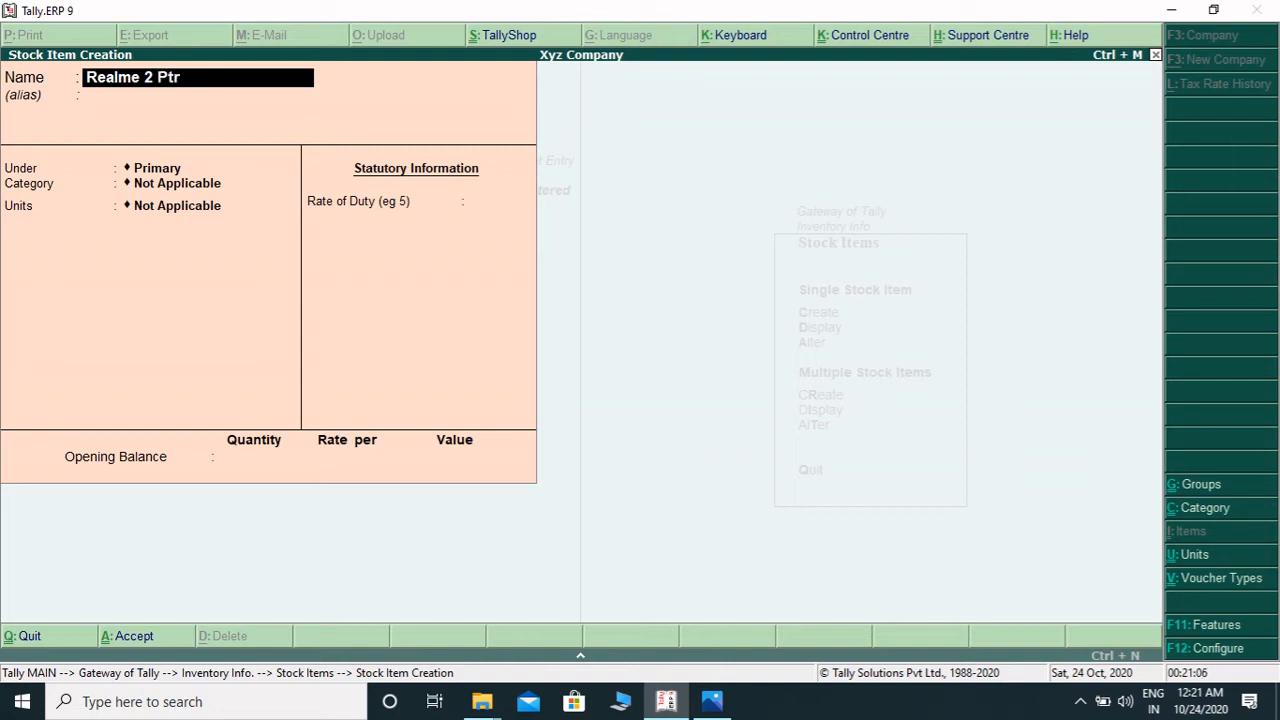
type("o")
key("BackSpace")
key("BackSpace")
key("BackSpace")
type("ro")
key("Return")
key("Return")
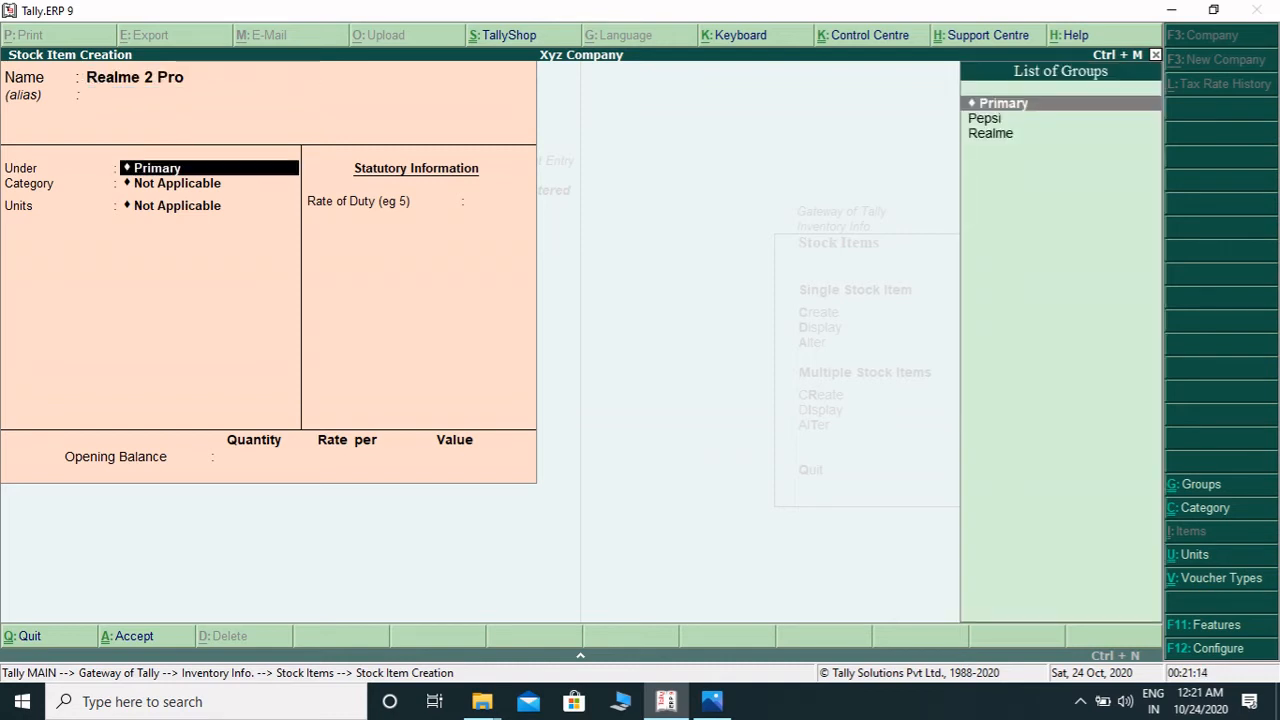
- Place the Realme 2 Pro item under the Realme group with category Mobile
key("Down")
key("Down")
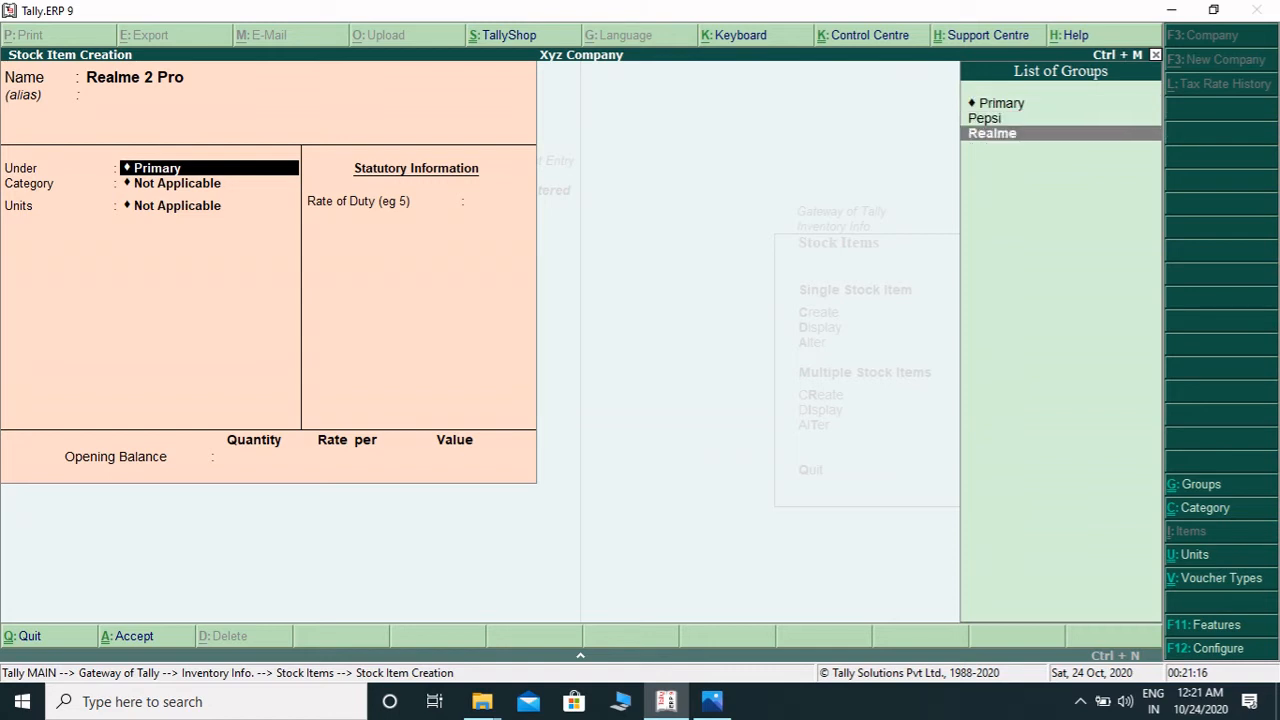
key("Return")
key("Down")
key("Down")
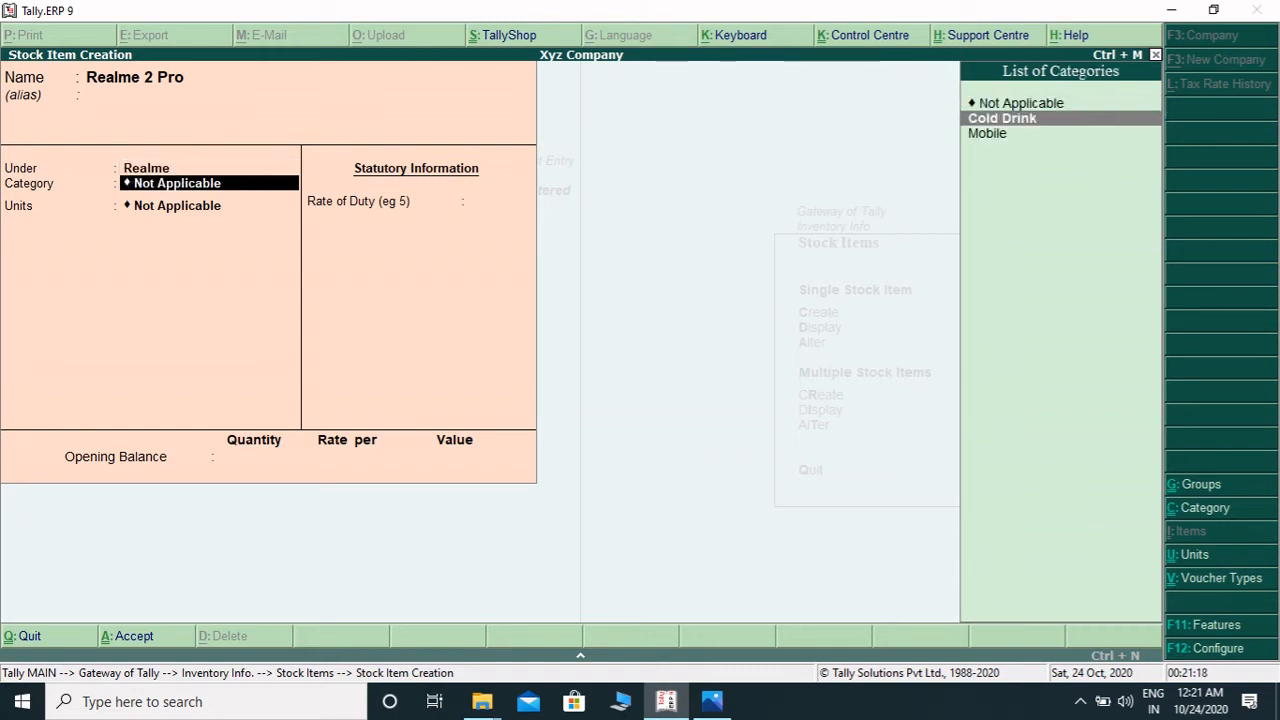
key("Return")
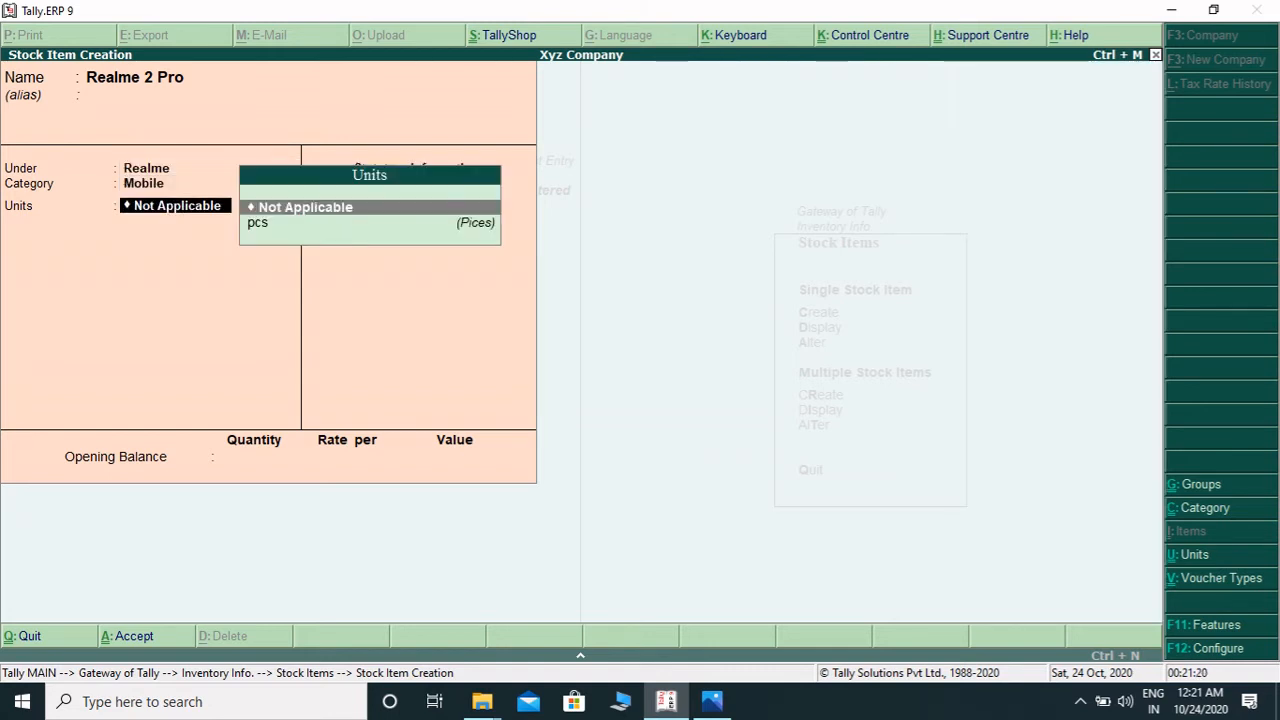
- Set the Realme 2 Pro item's unit to pcs and accept the stock item
key("Down")
key("Return")
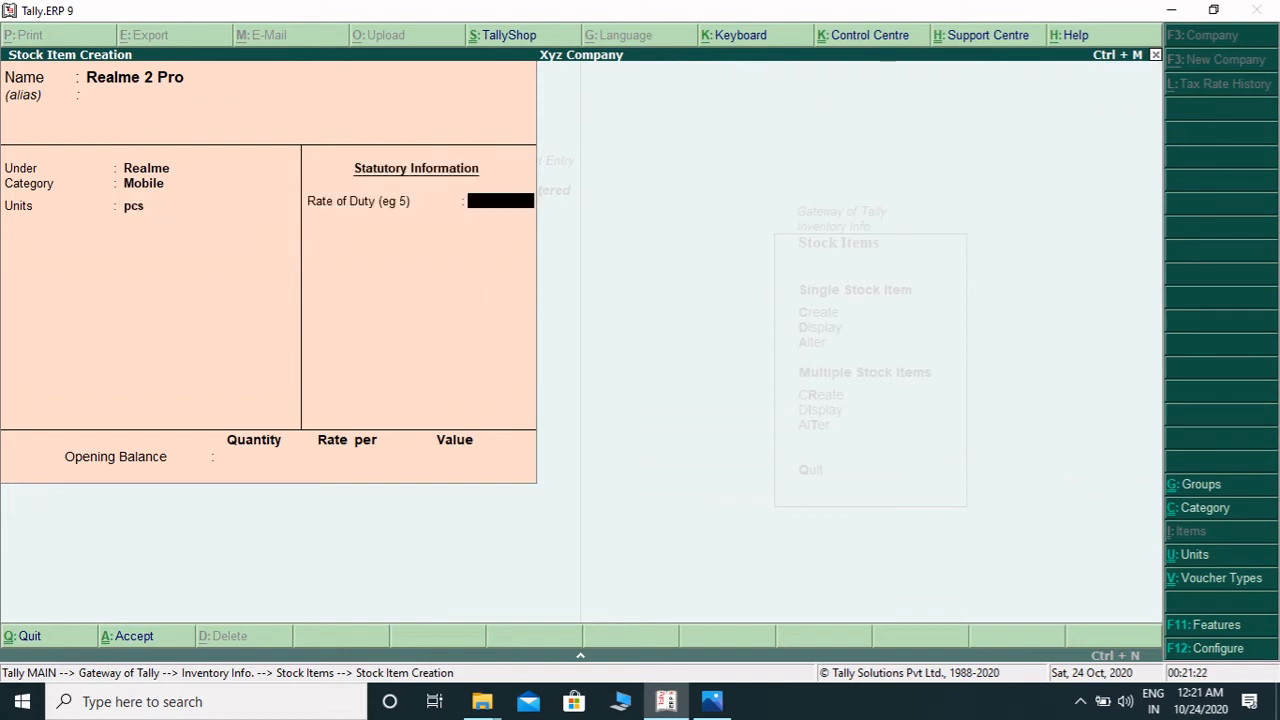
key("Return")
key("Return")
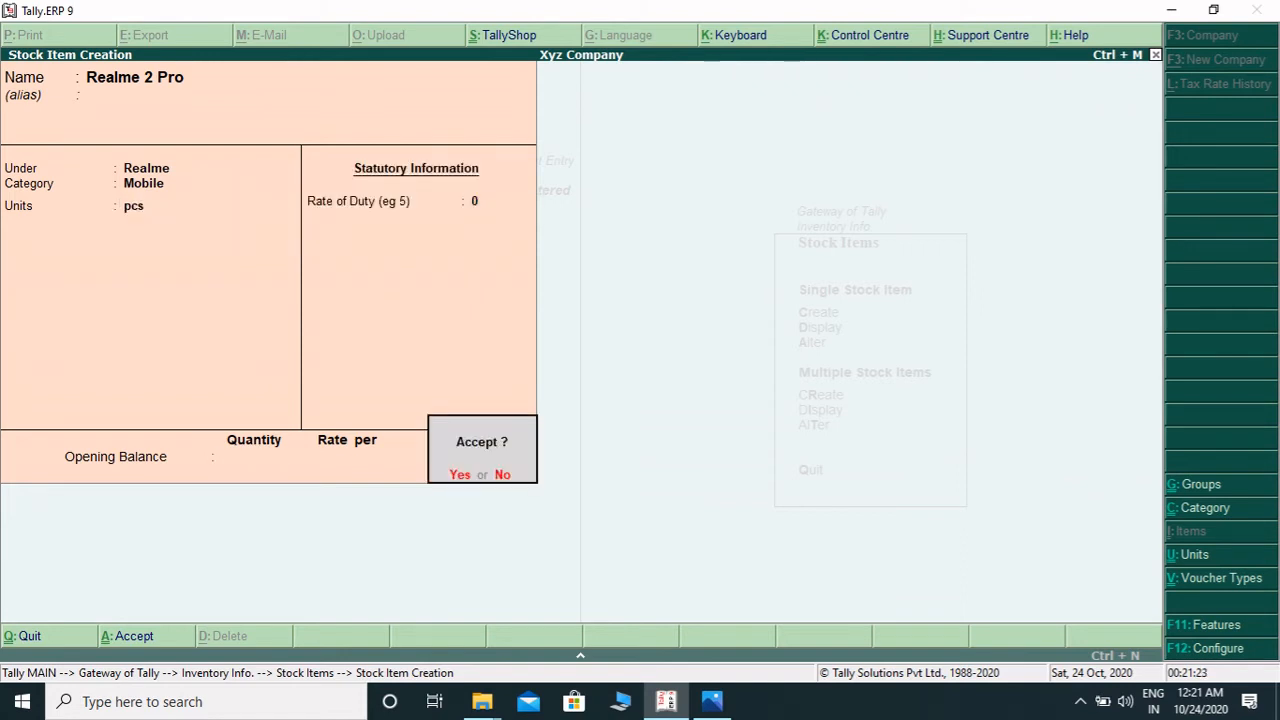
key("Return")
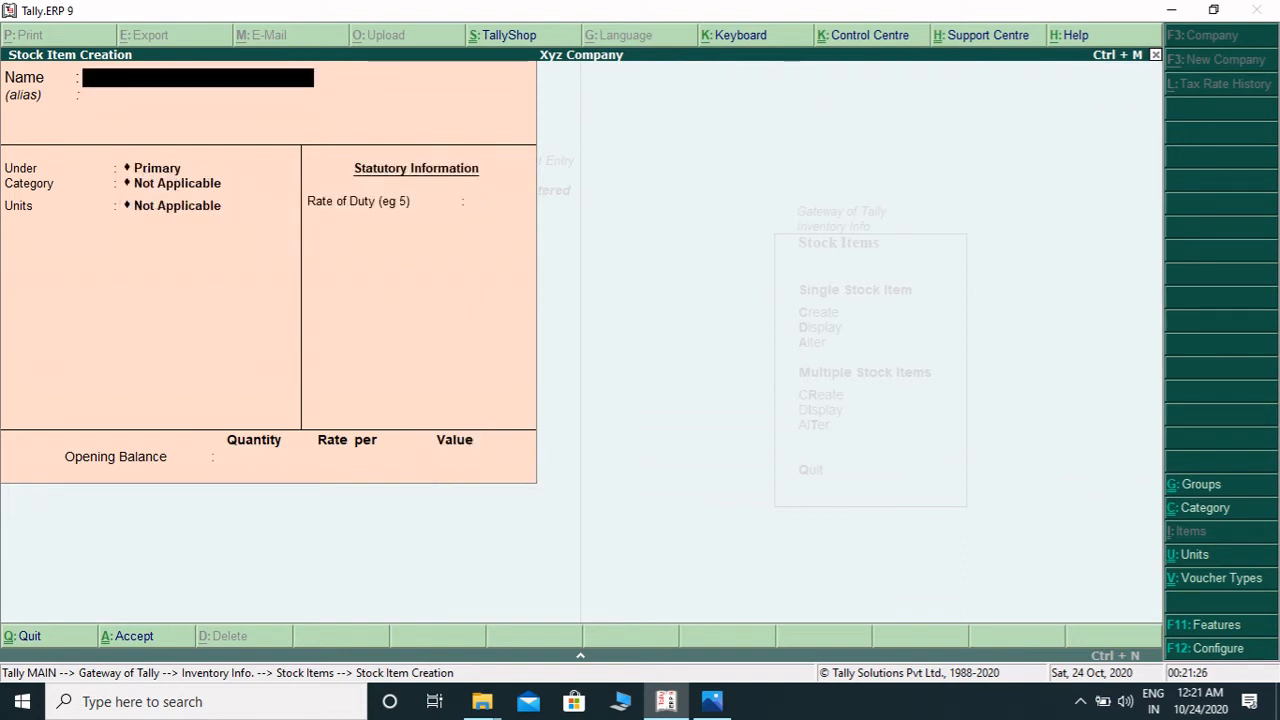
- Open the list of stock items to review the created items
key("Escape")
key("Return")
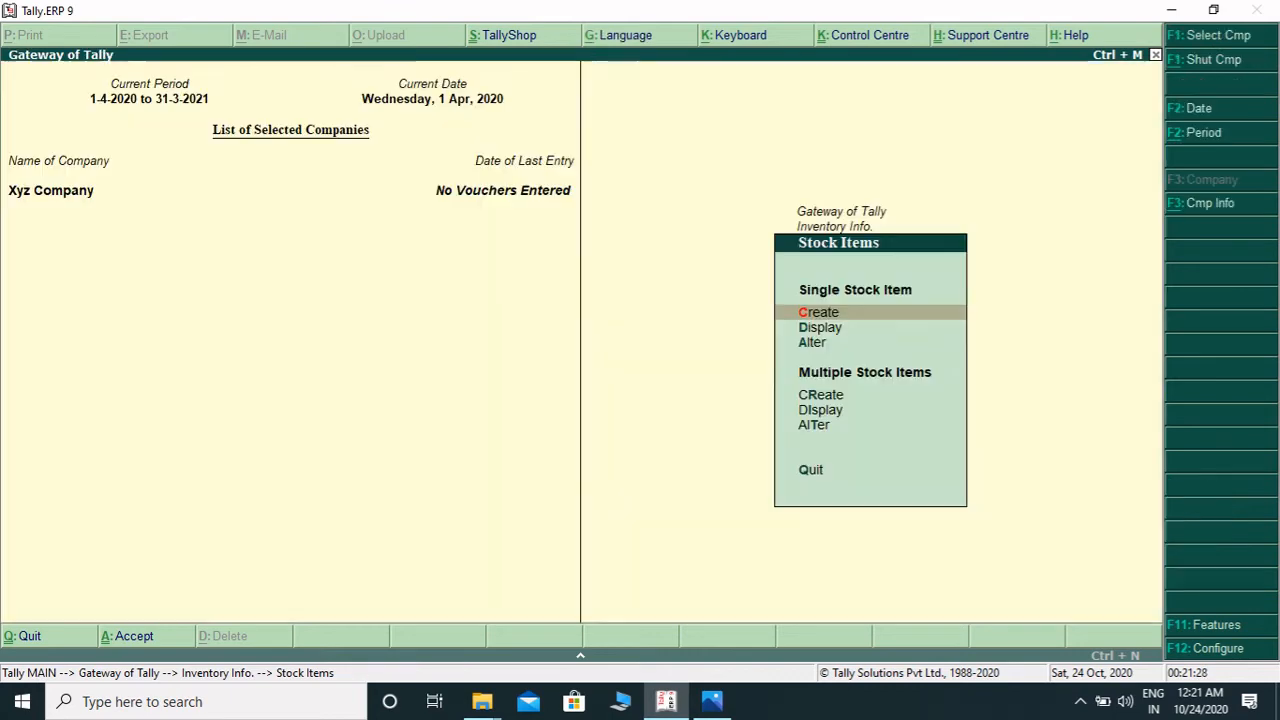
key("Escape")
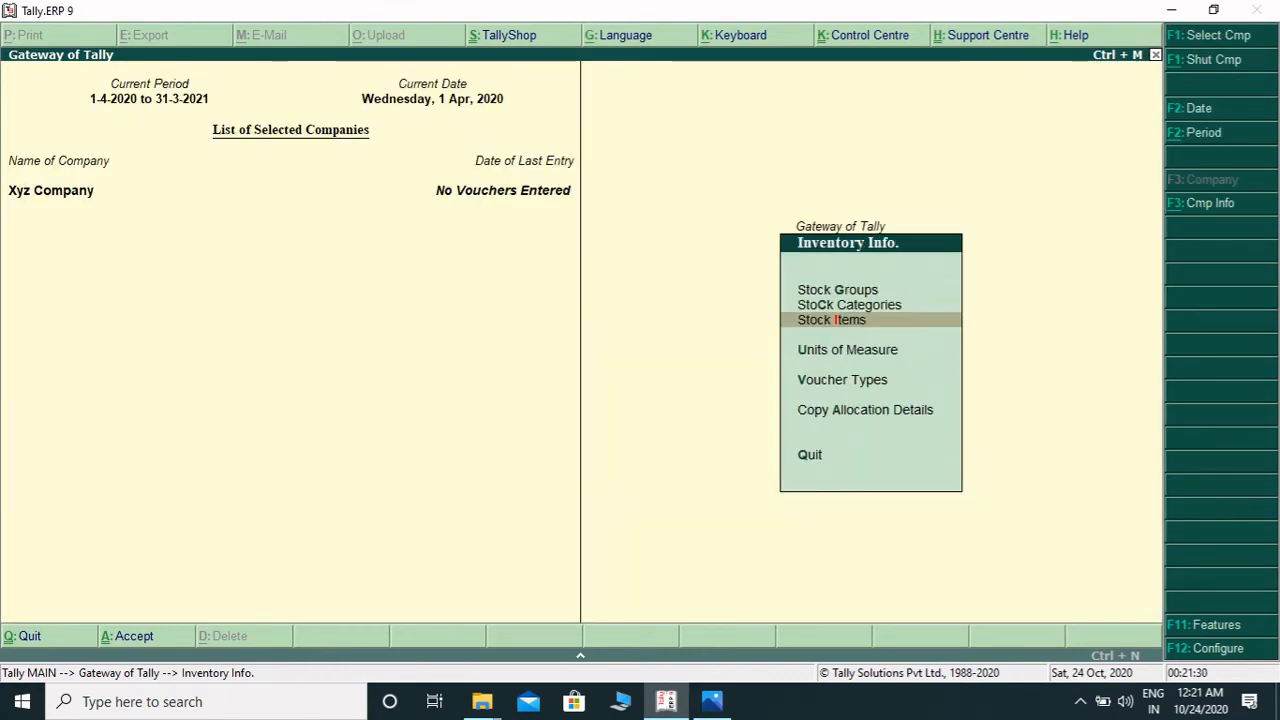
key("Up")
key("Up")
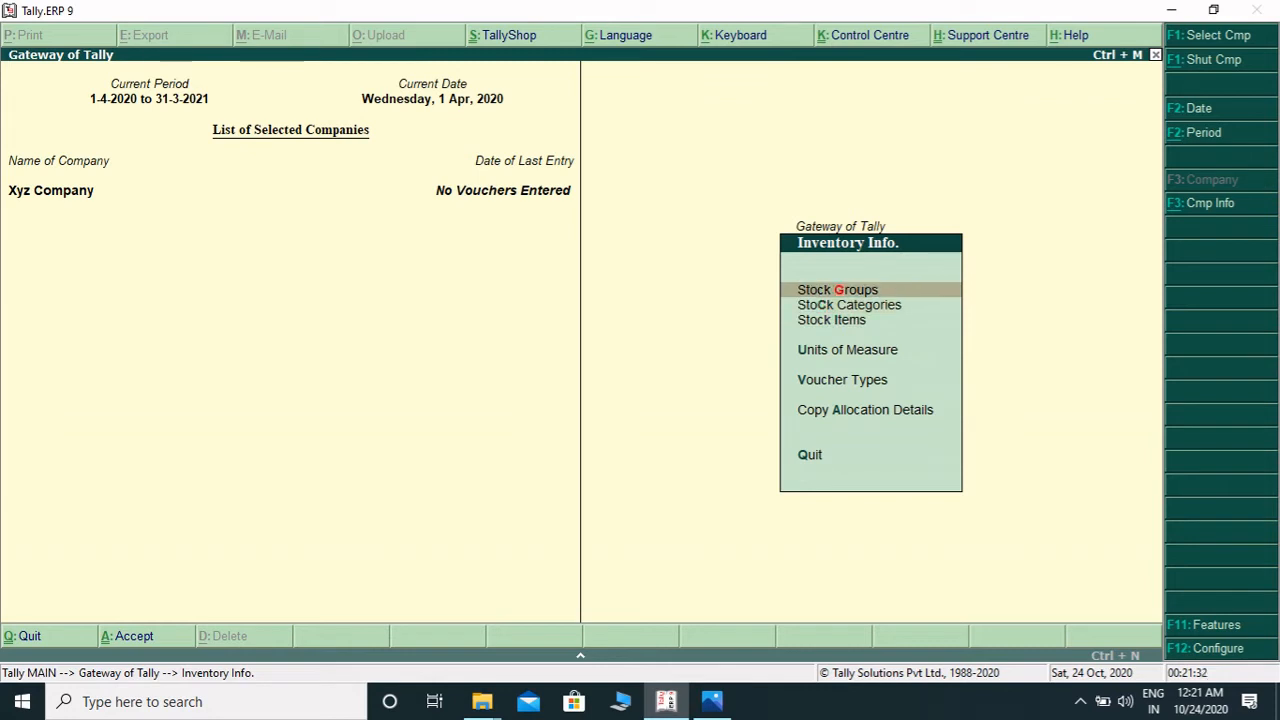
key("Down")
key("Down")
key("Down")
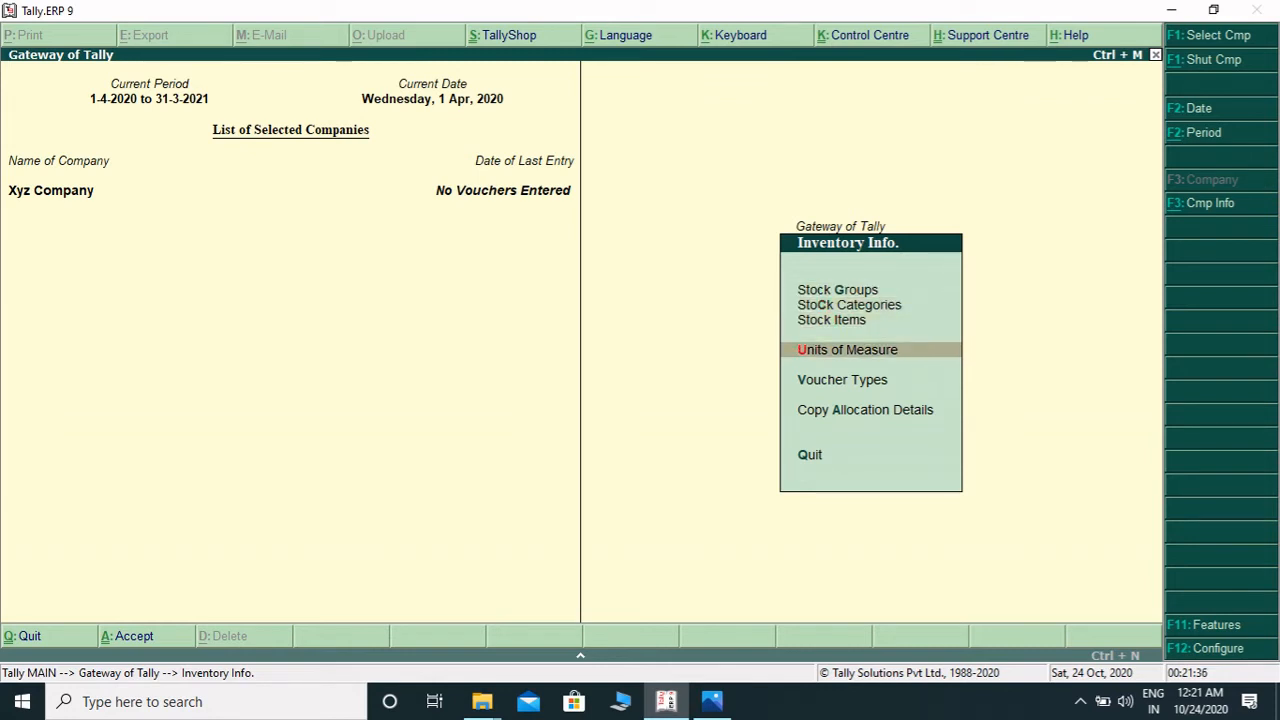
key("Down")
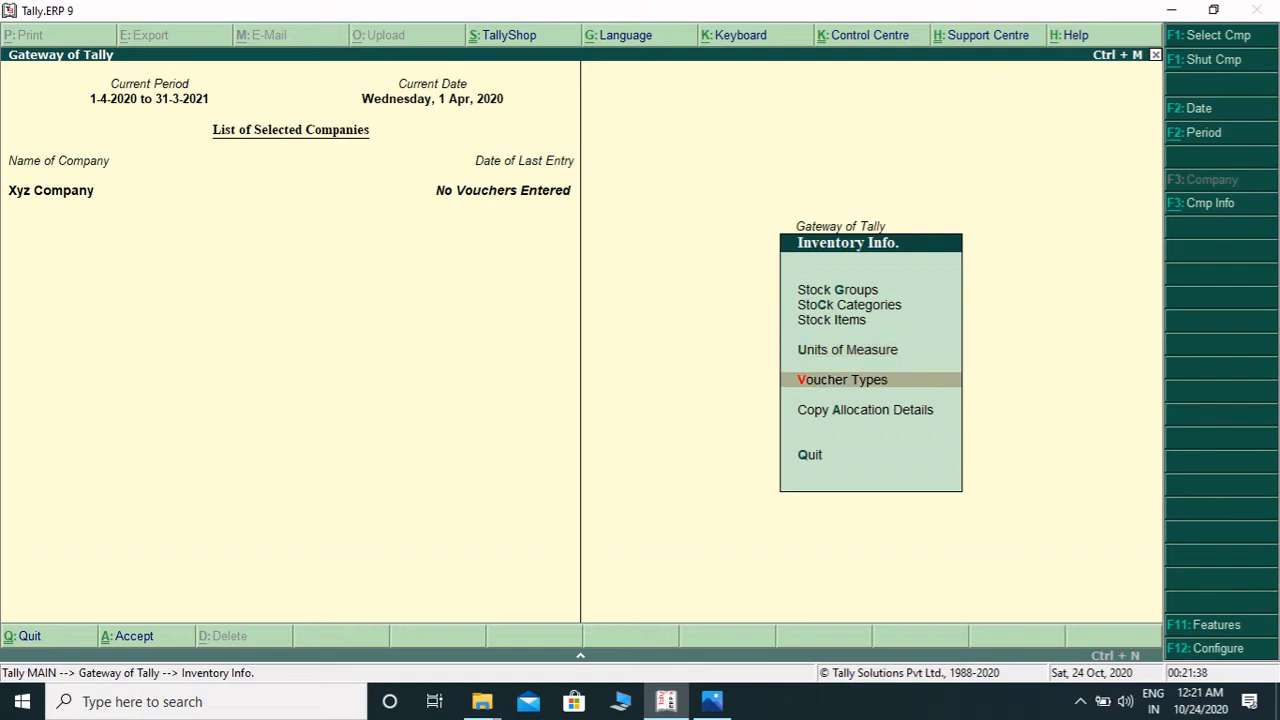
key("Up")
key("Up")
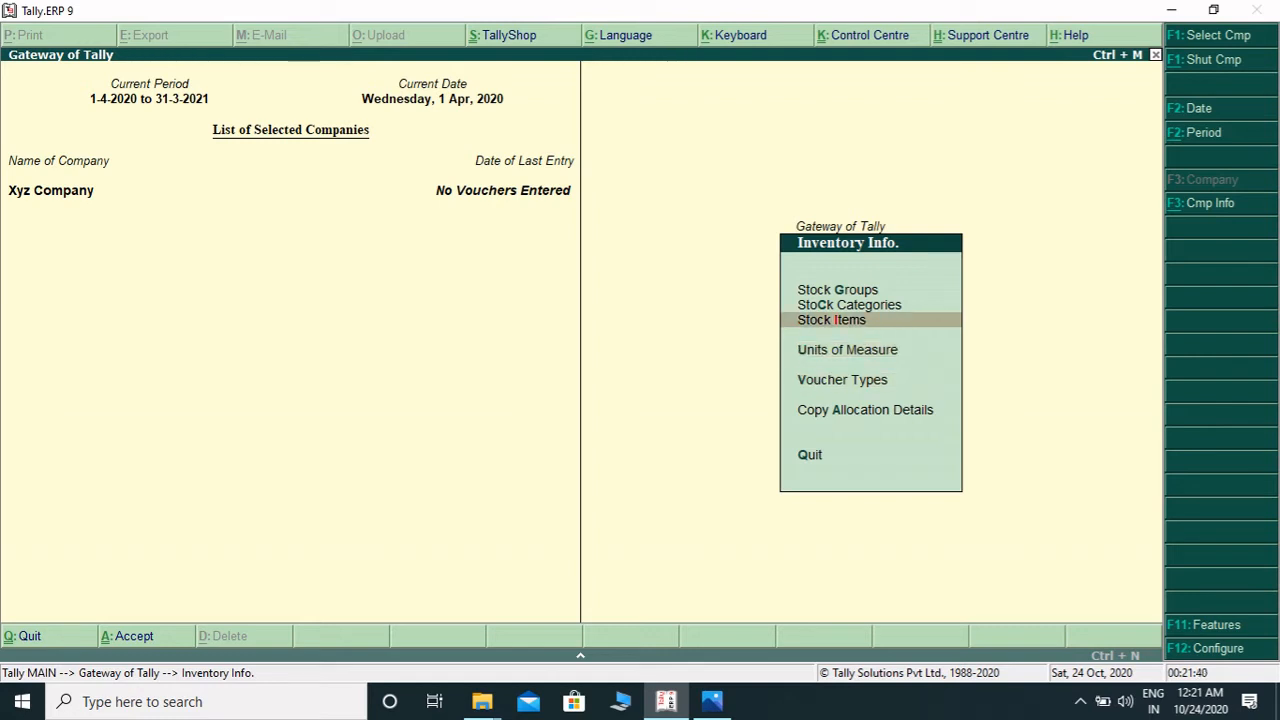
key("Return")
key("Down")
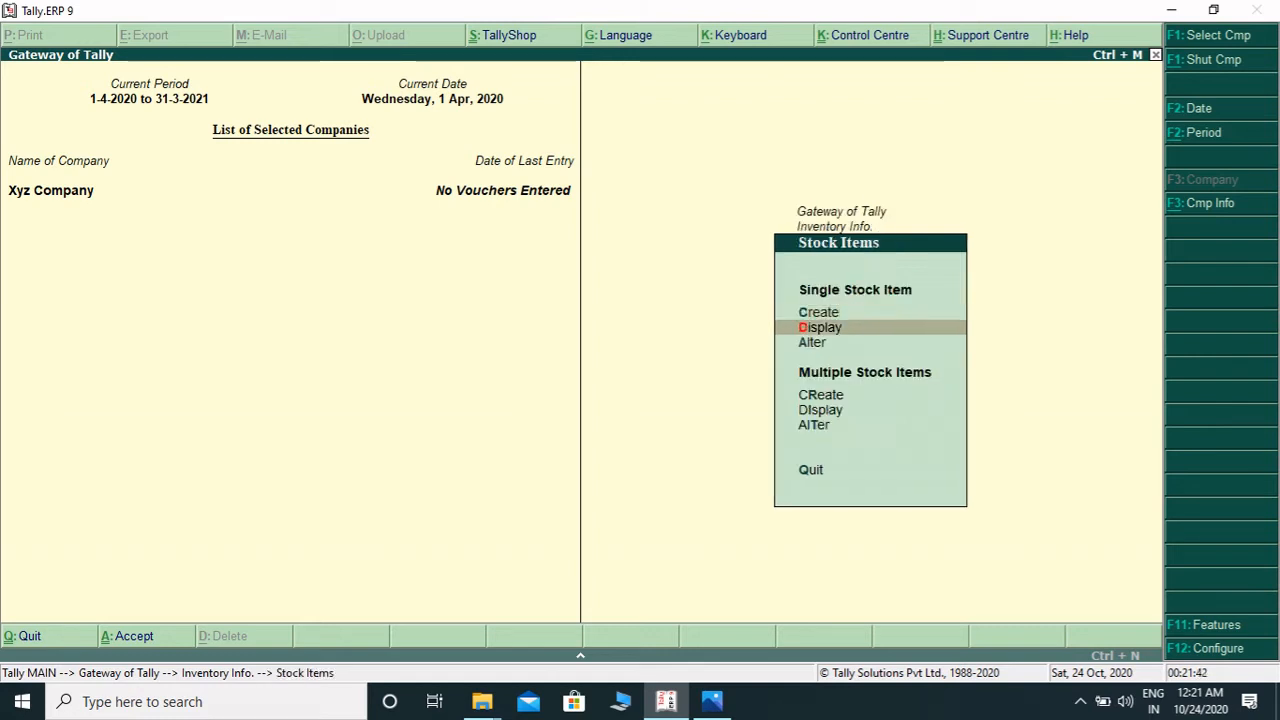
key("Return")
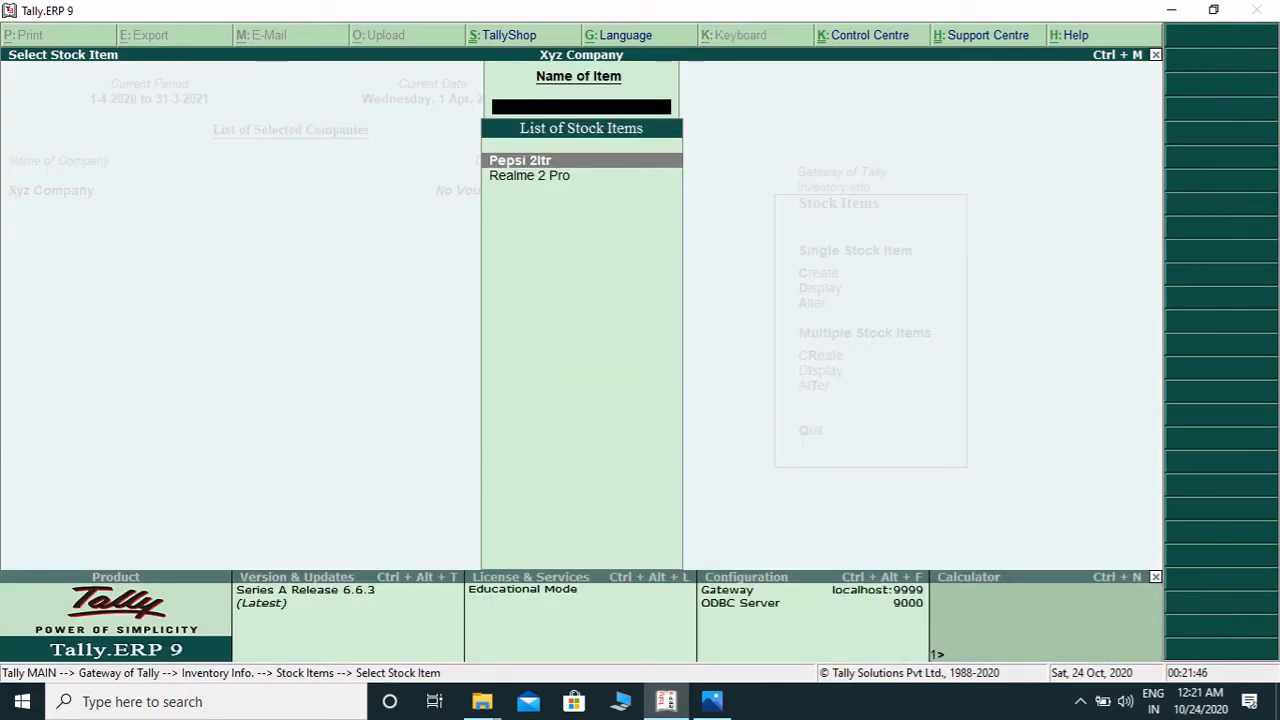
key("Escape")
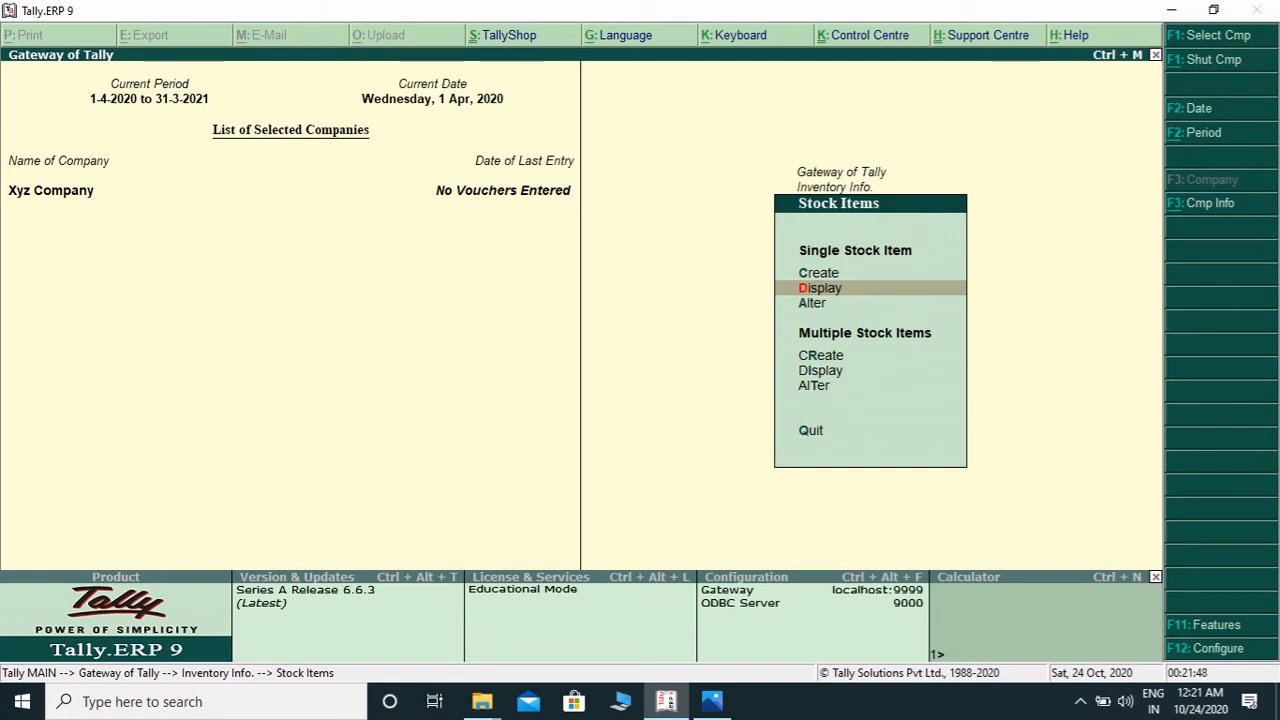
- Display the pcs unit of measure to review its details
key("Escape")
key("Down")
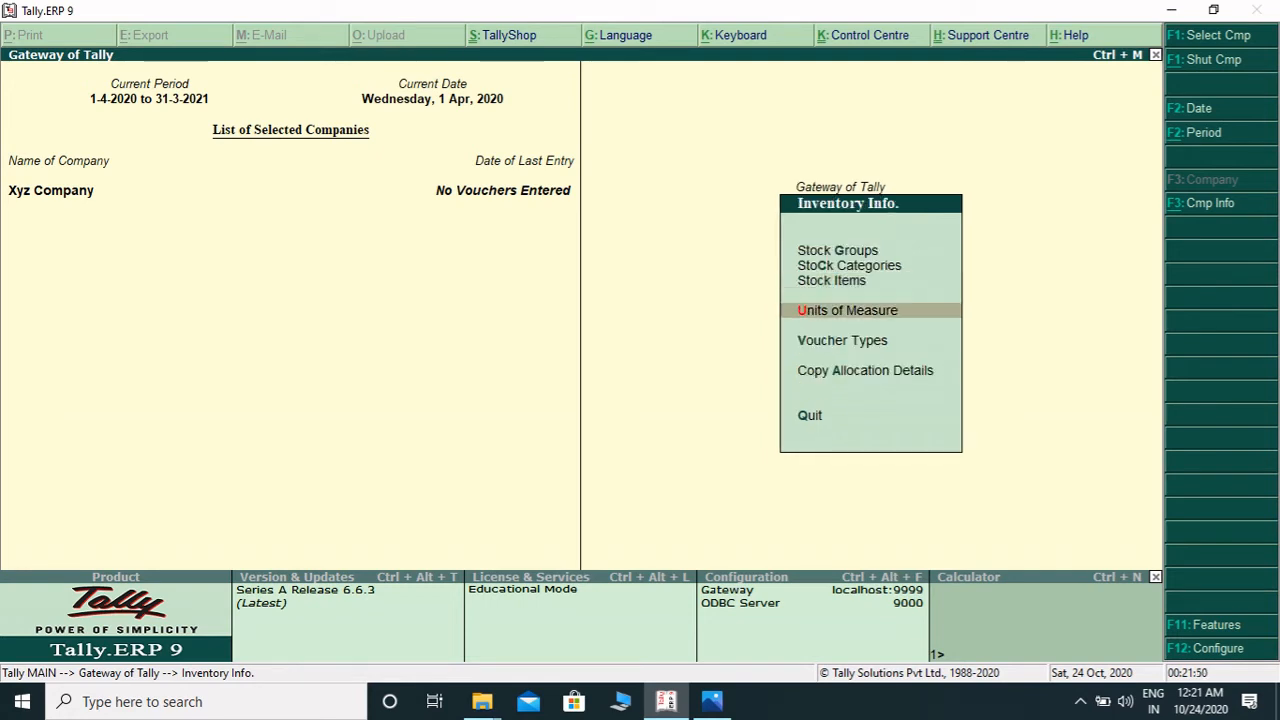
key("Return")
key("Down")
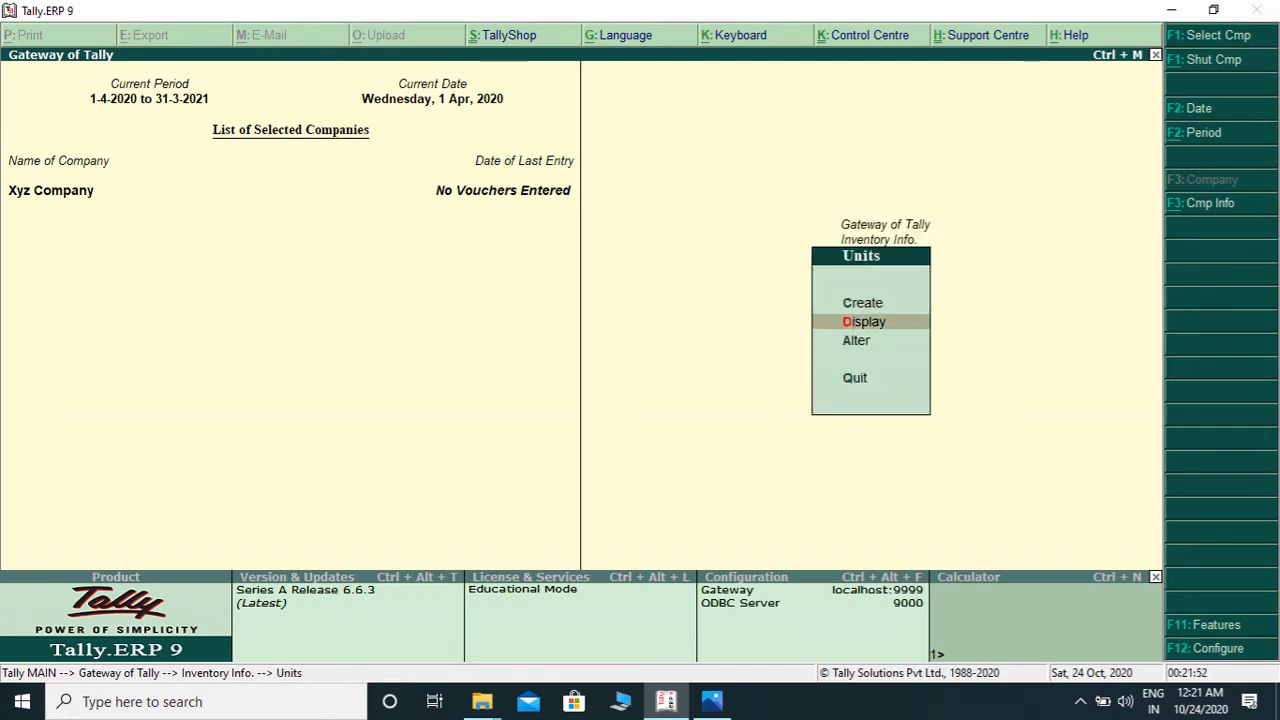
key("Return")
key("Return")
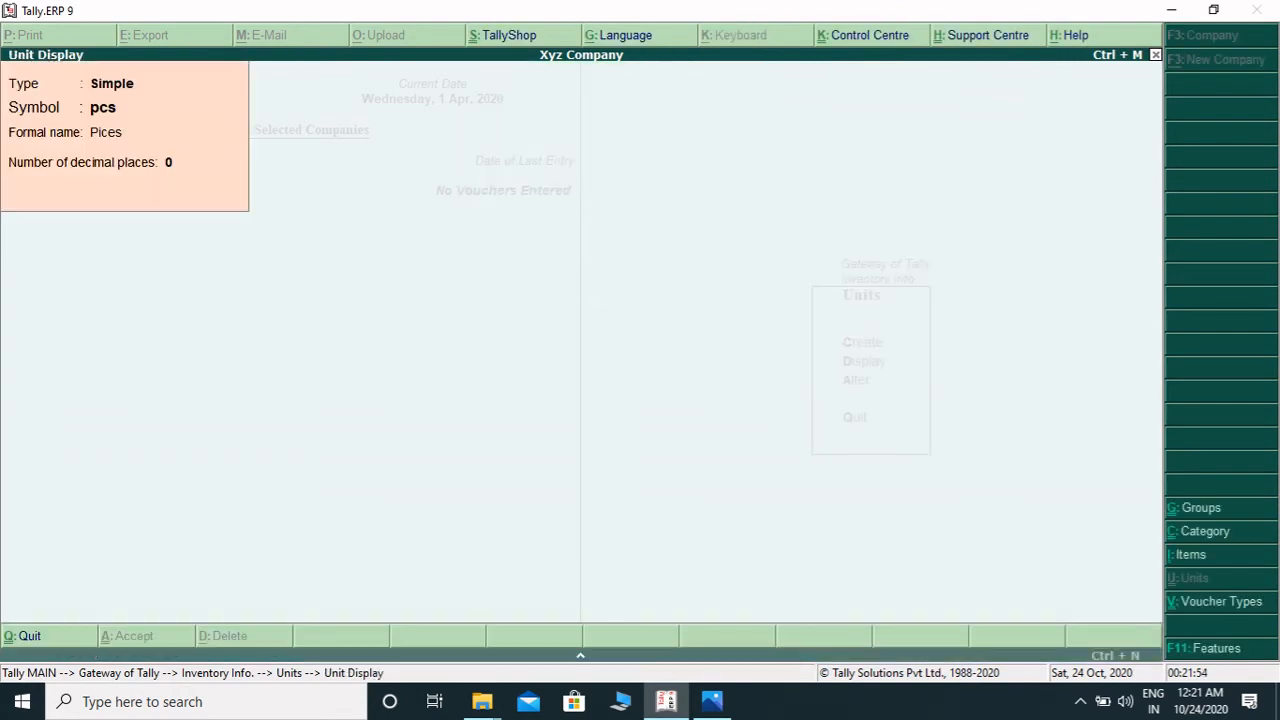
key("Escape")
key("Escape")
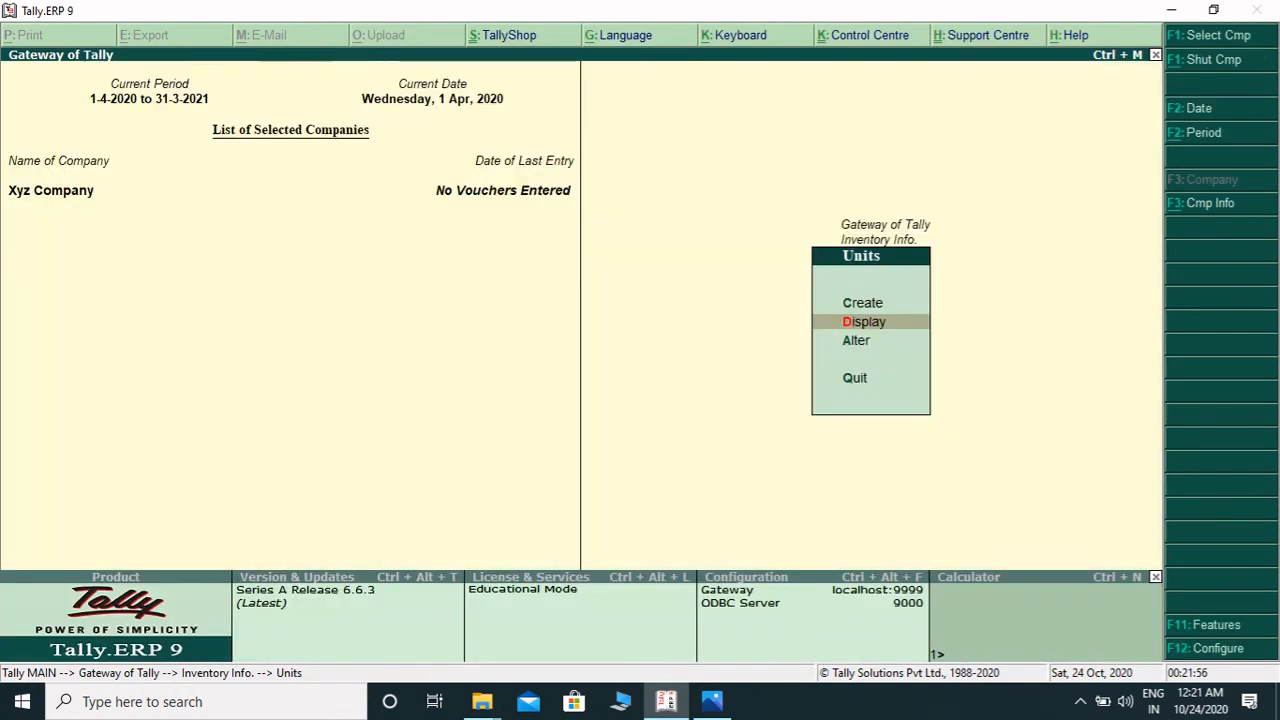
key("Escape")
- Open the list of stock categories to review them, then return to the main gateway
key("Up")
key("Up")
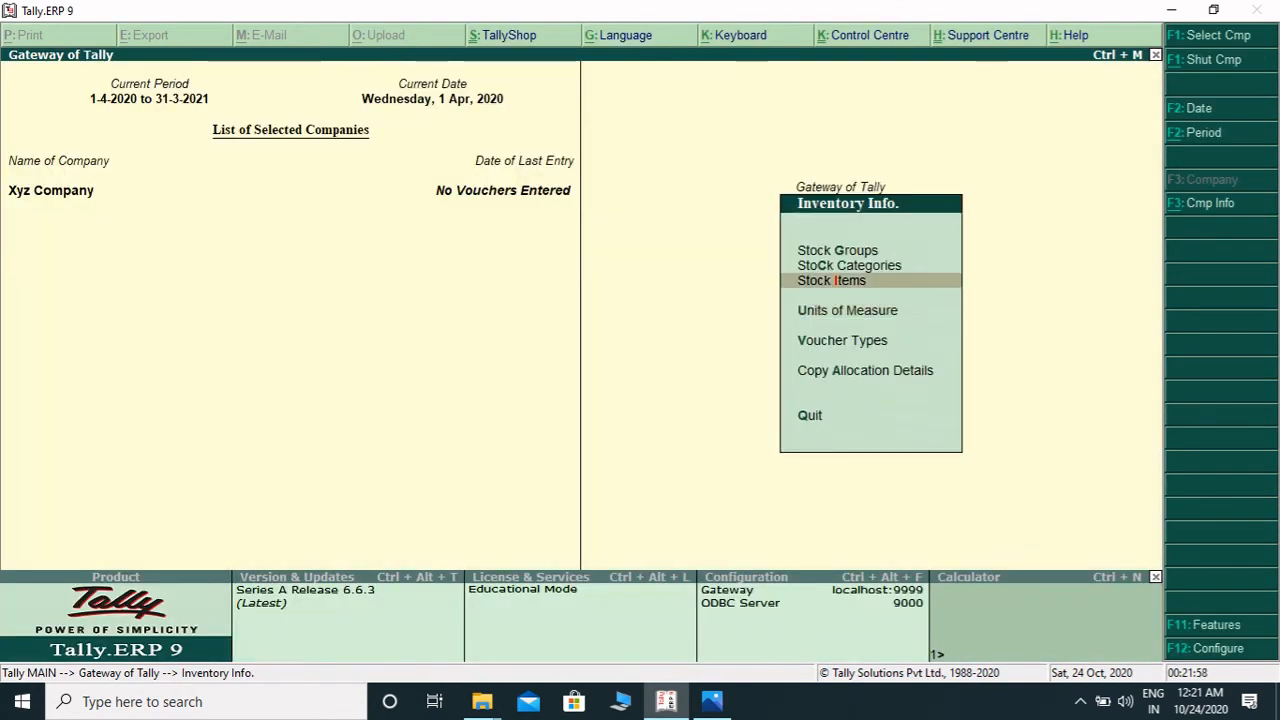
key("Return")
key("Down")
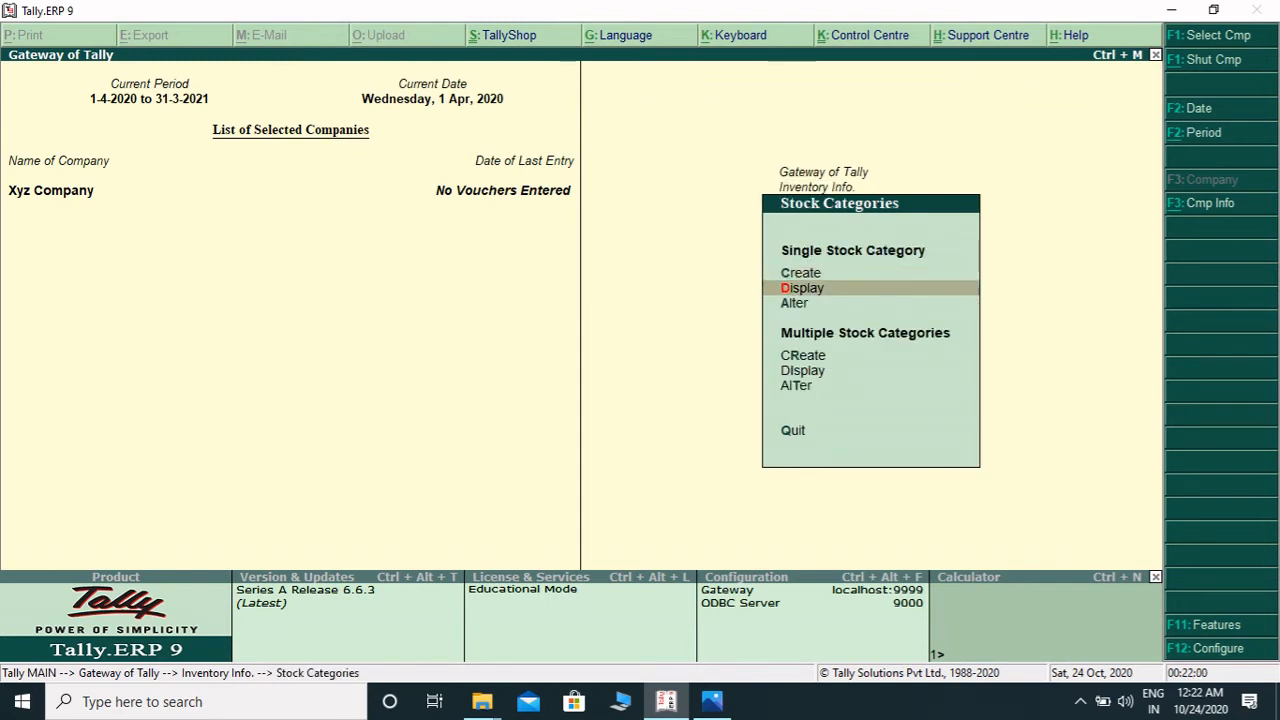
key("Return")
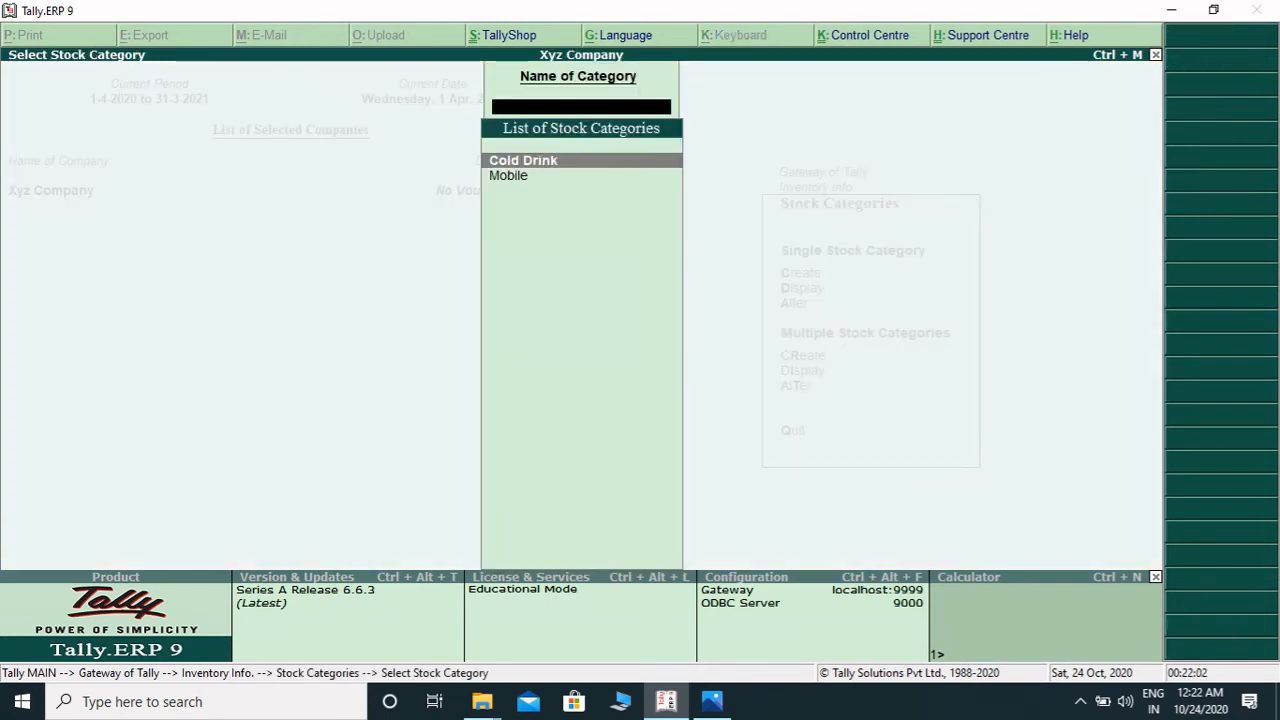
key("Escape")
key("Escape")
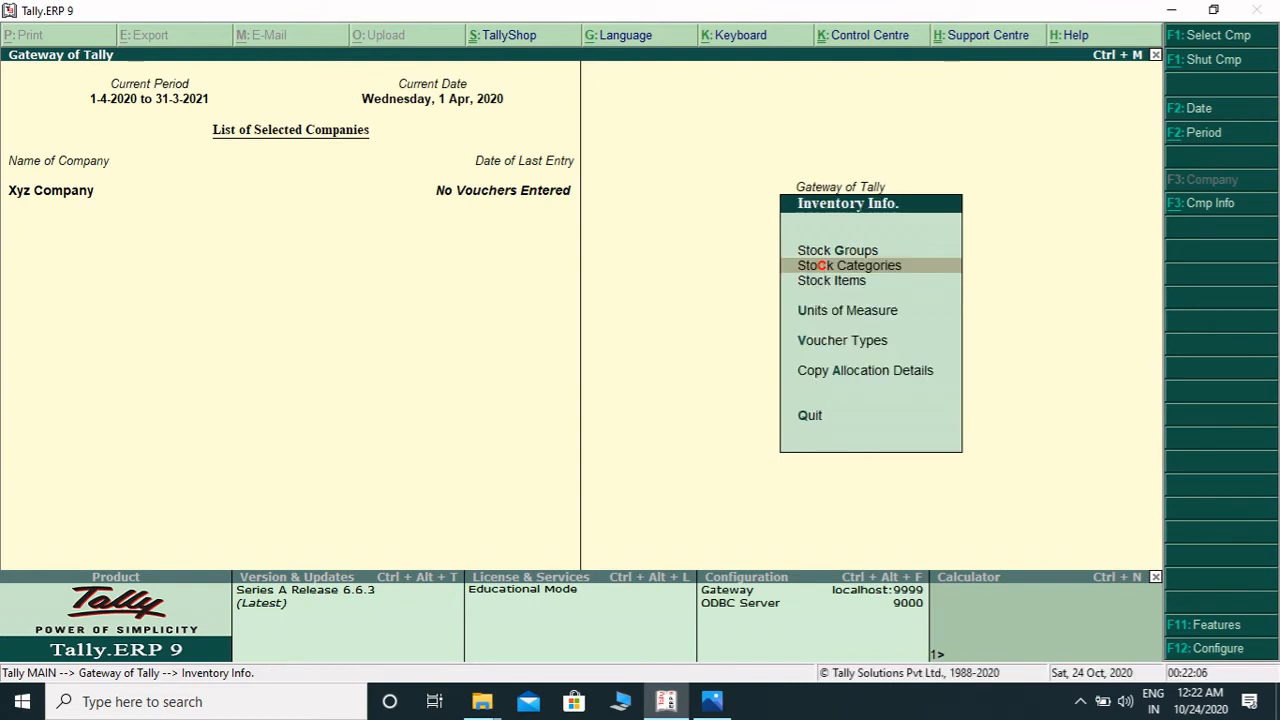
key("Escape")
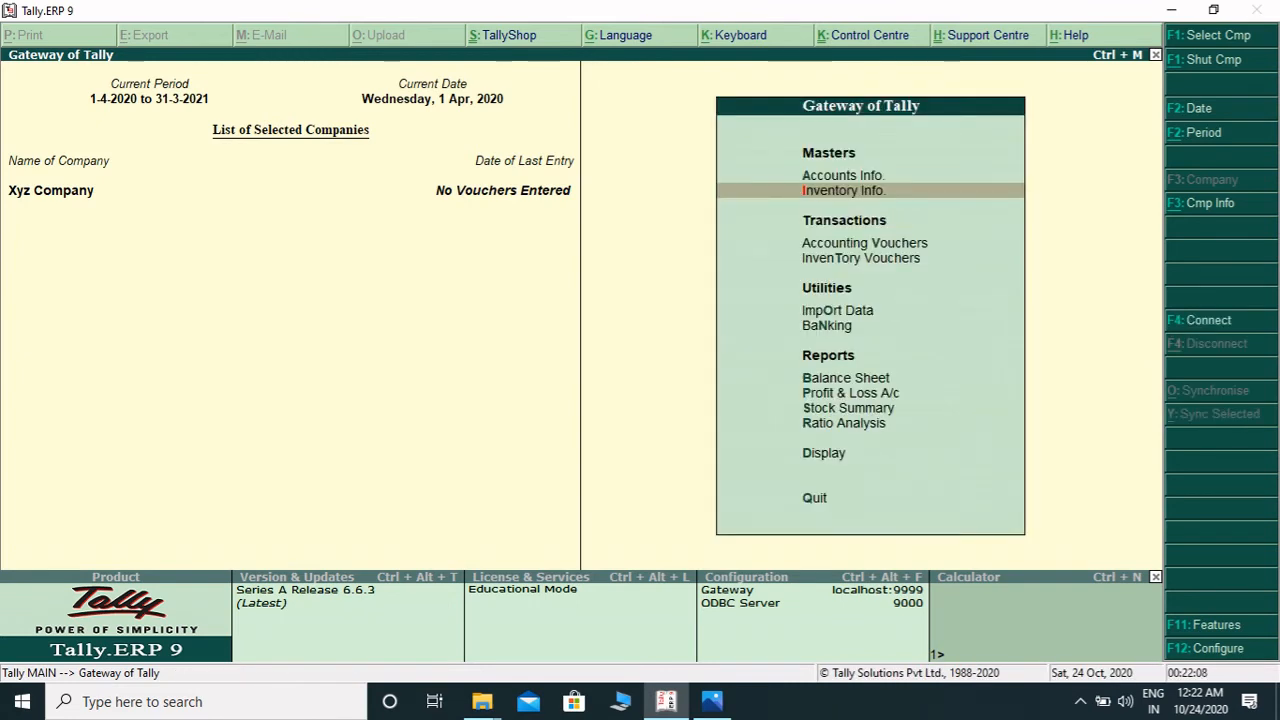
- Create a new ledger named with the creditor's name and place it under Sundry Creditors
key("Up")
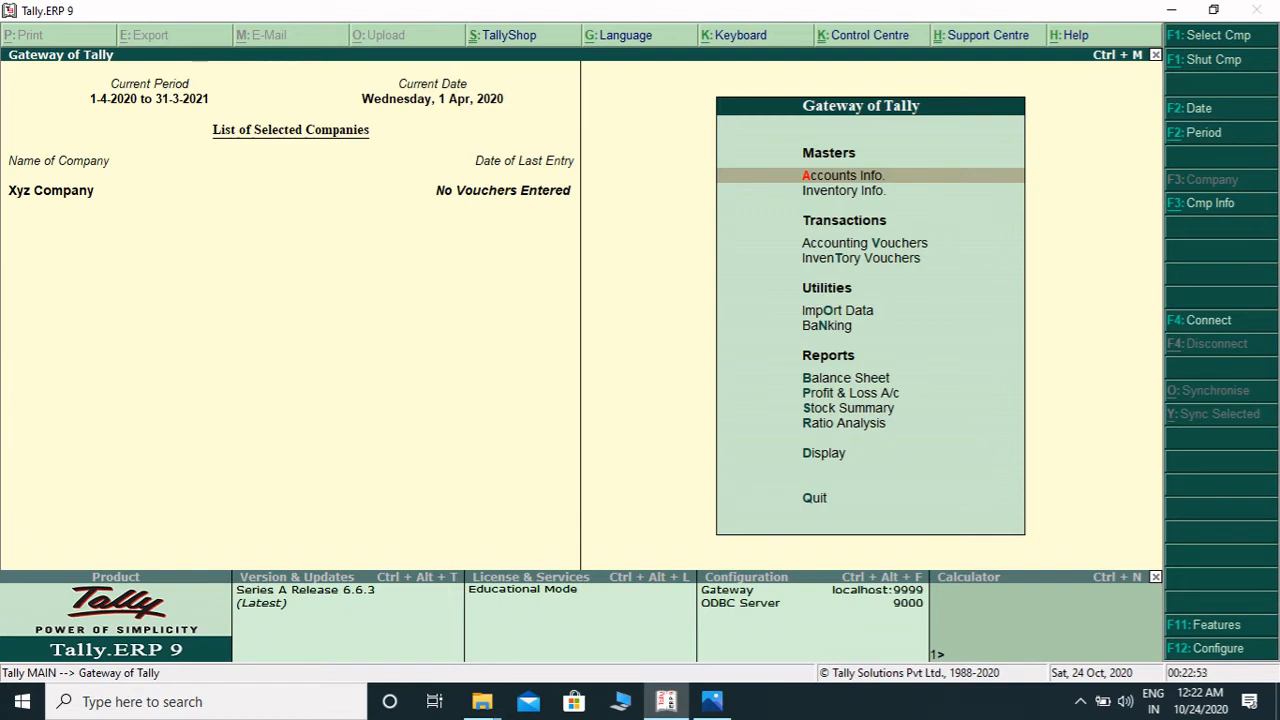
key("Return")
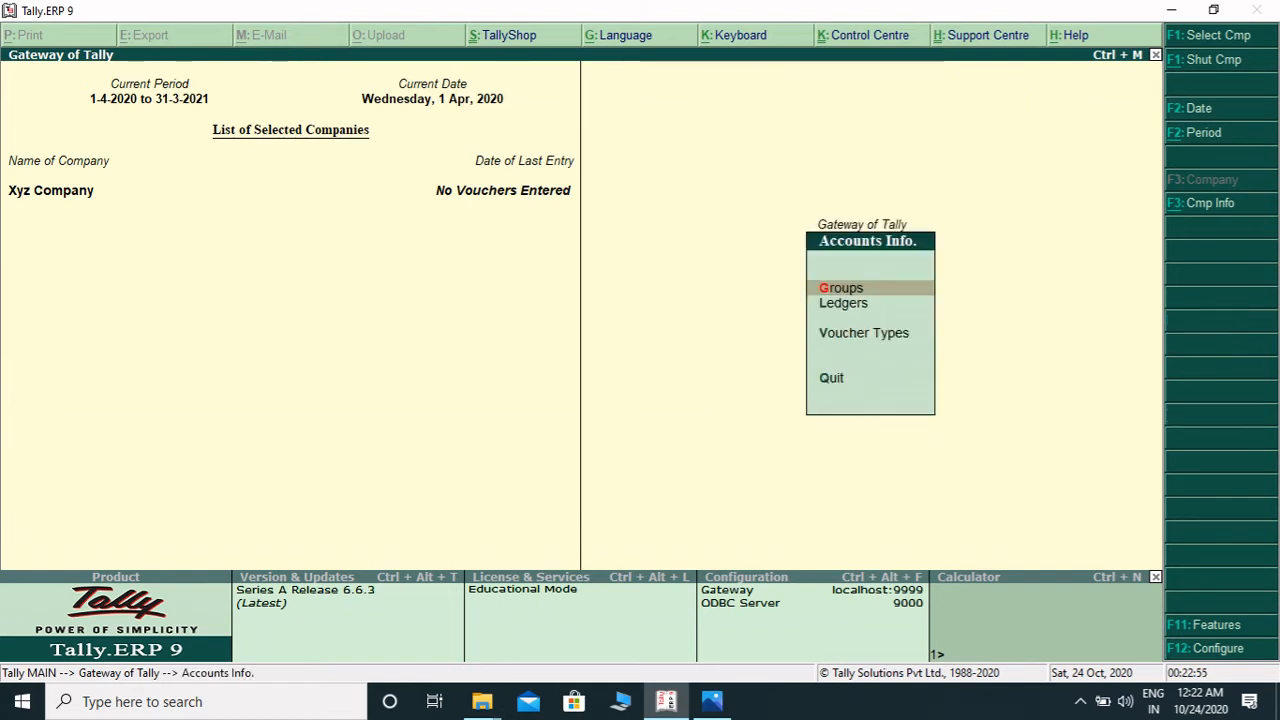
key("Down")
key("Return")
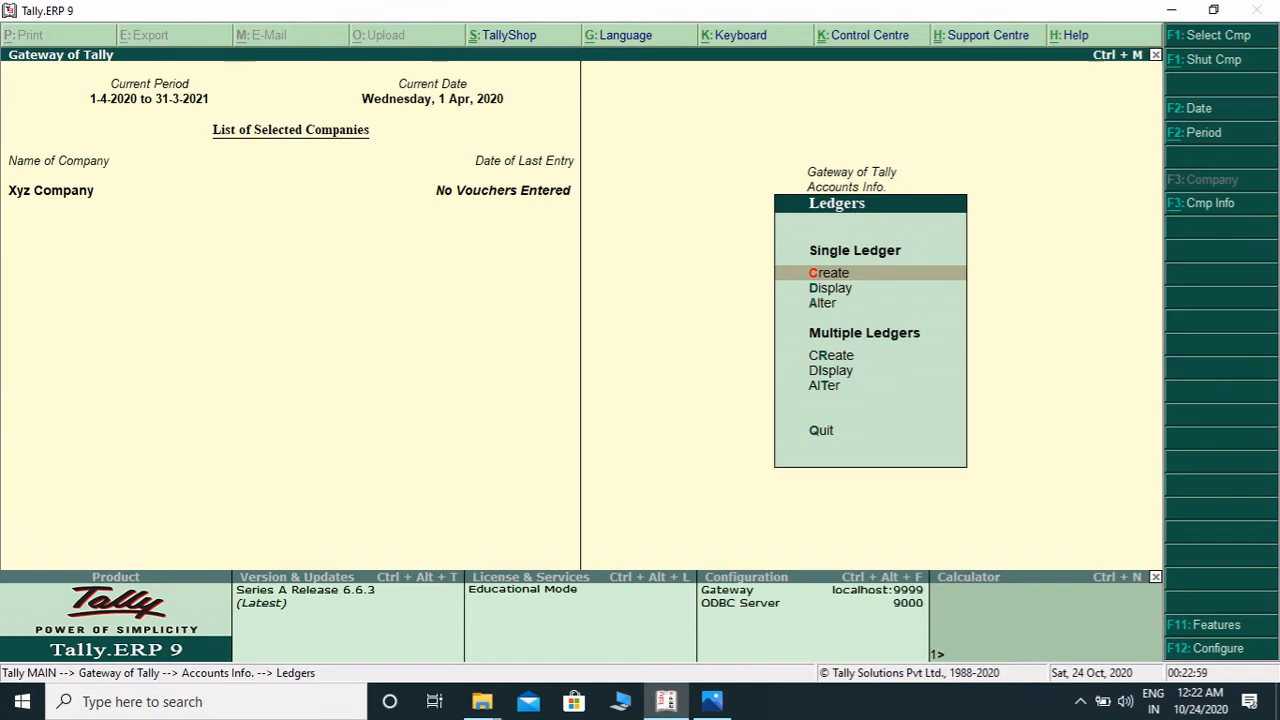
key("Return")
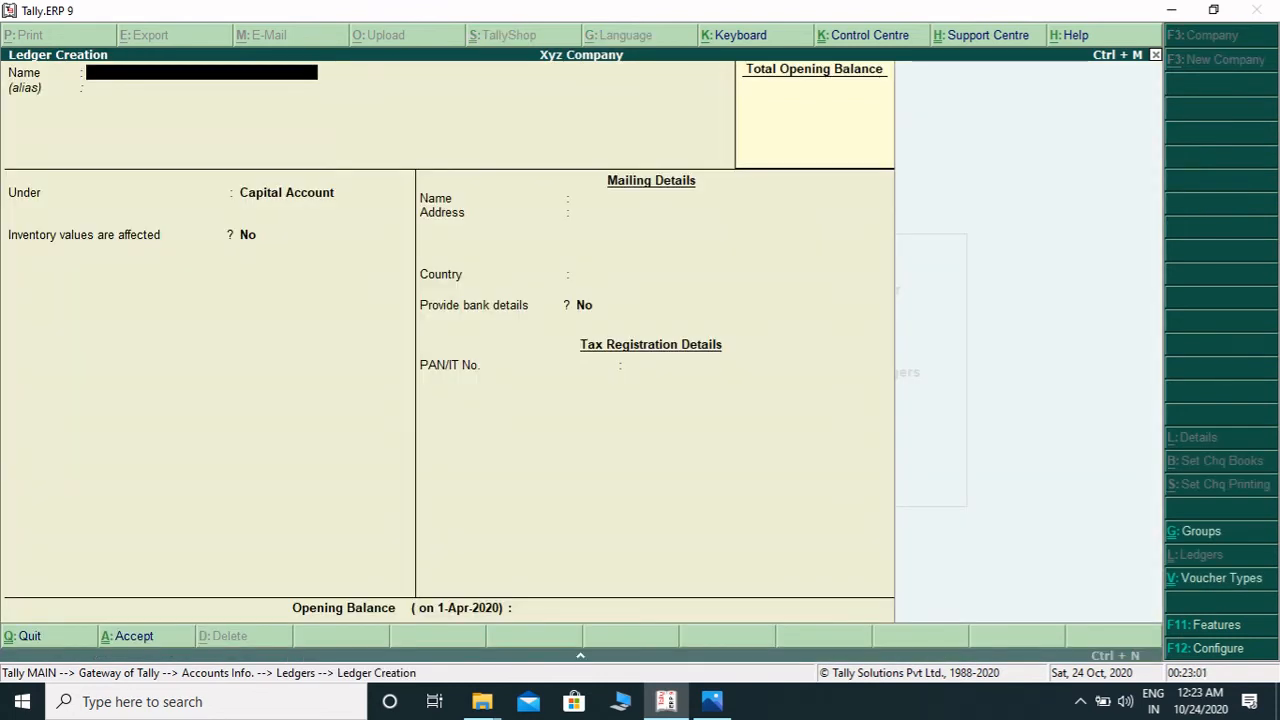
type("Ram")
key("Return")
key("Return")
type("S")
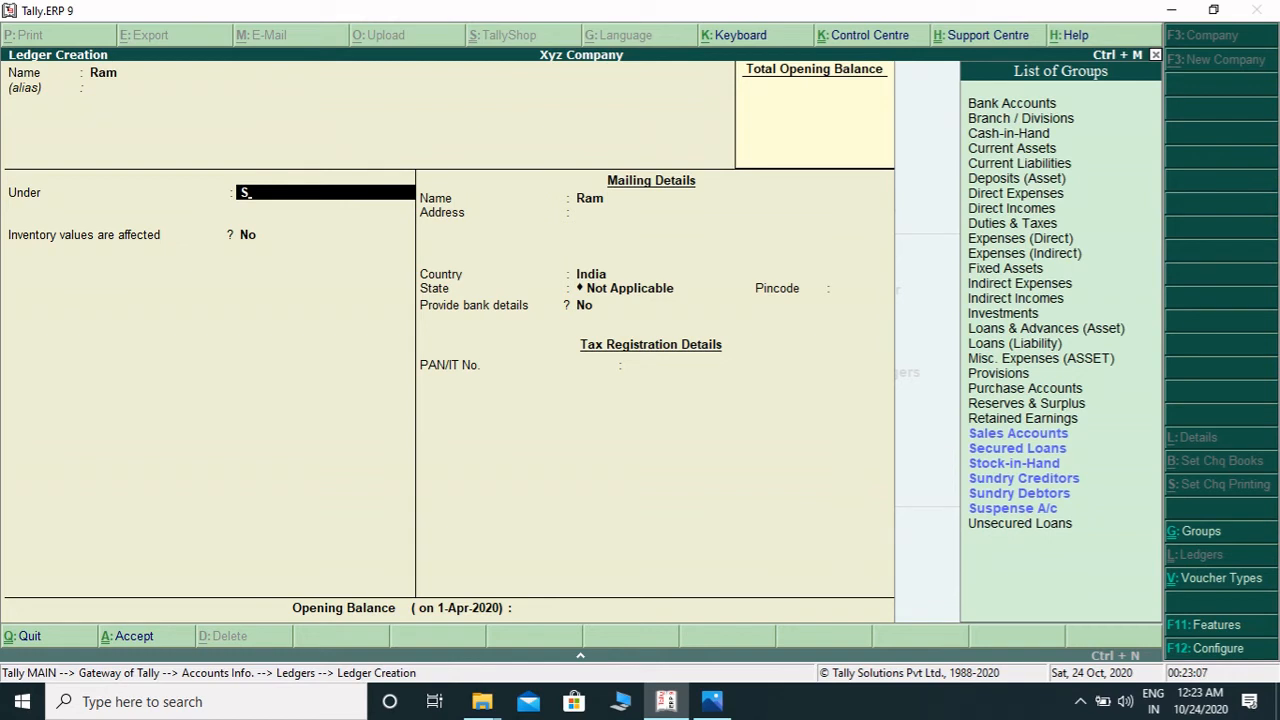
key("Up")
key("Up")
key("Up")
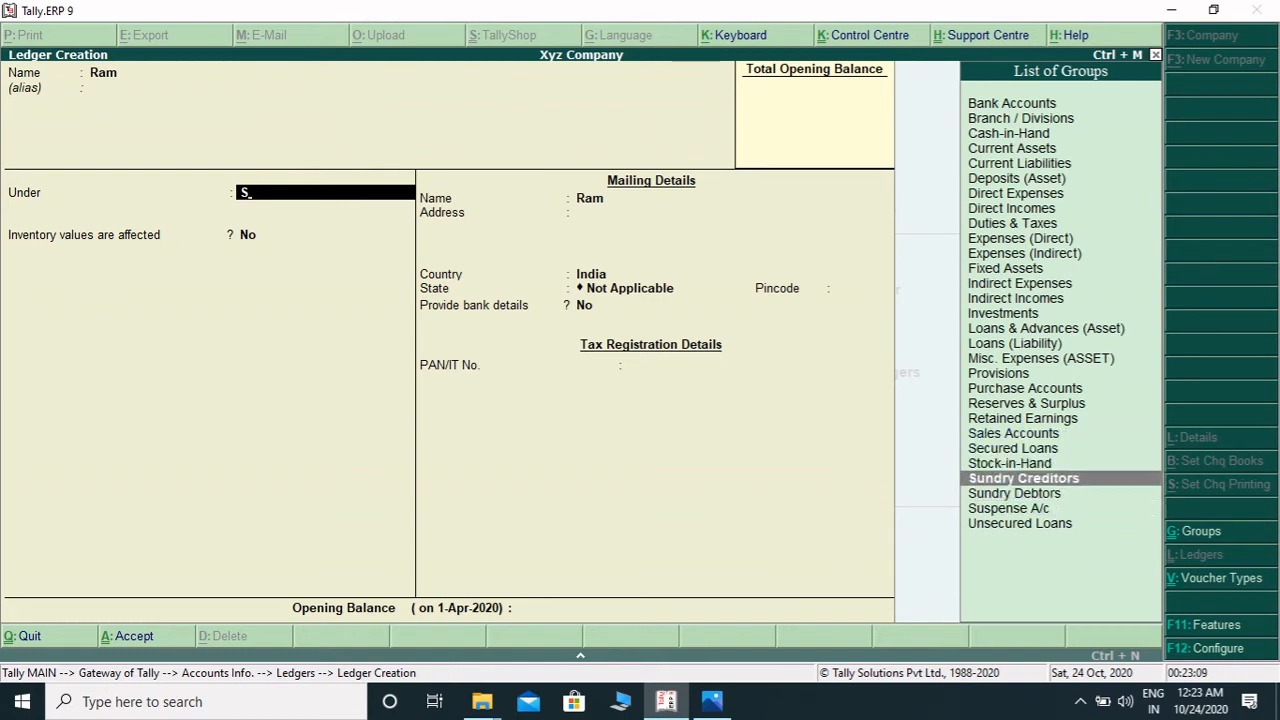
key("Return")
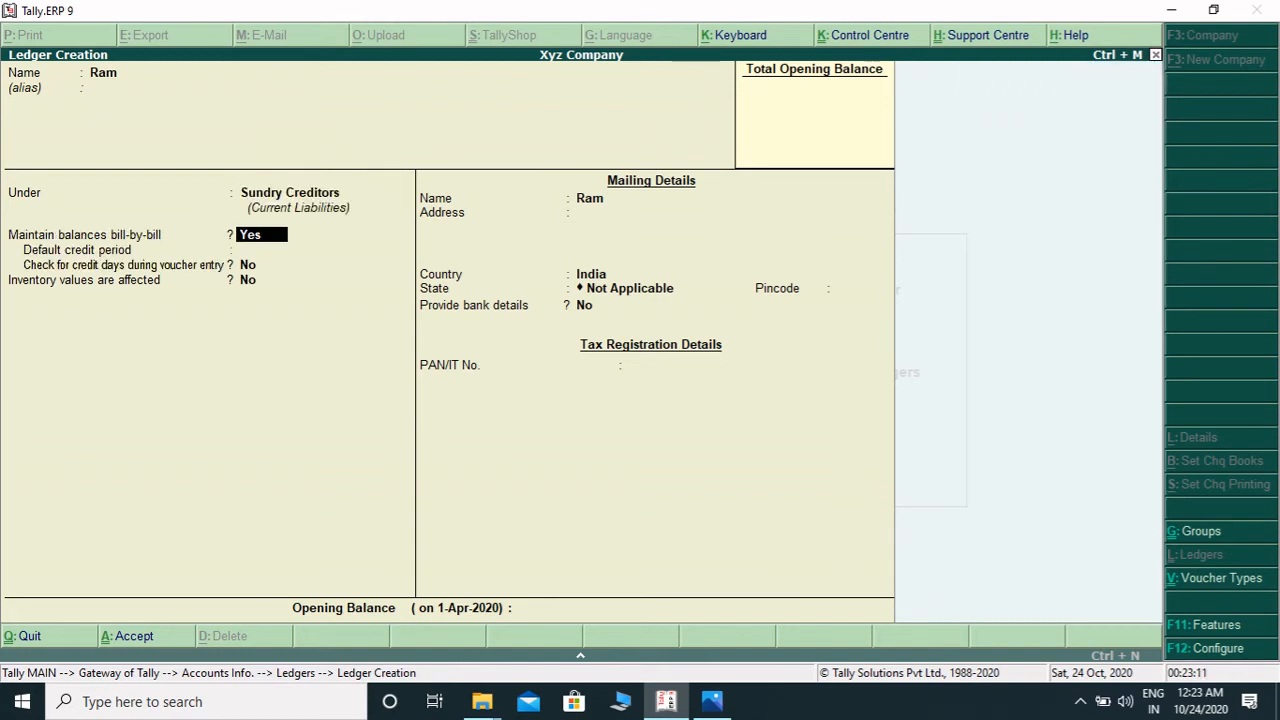
- Keep the default ledger details and accept the creditor ledger
key("Return")
key("Return")
key("Return")
key("Return")
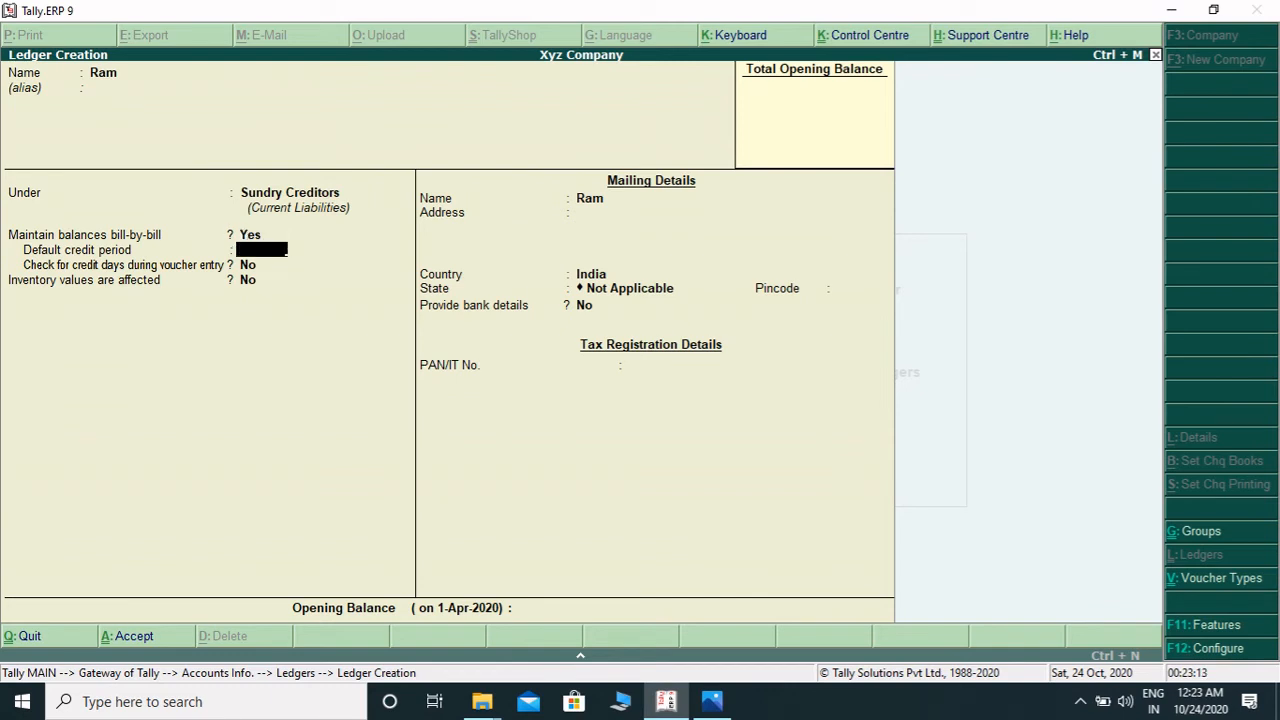
key("Return")
key("Return")
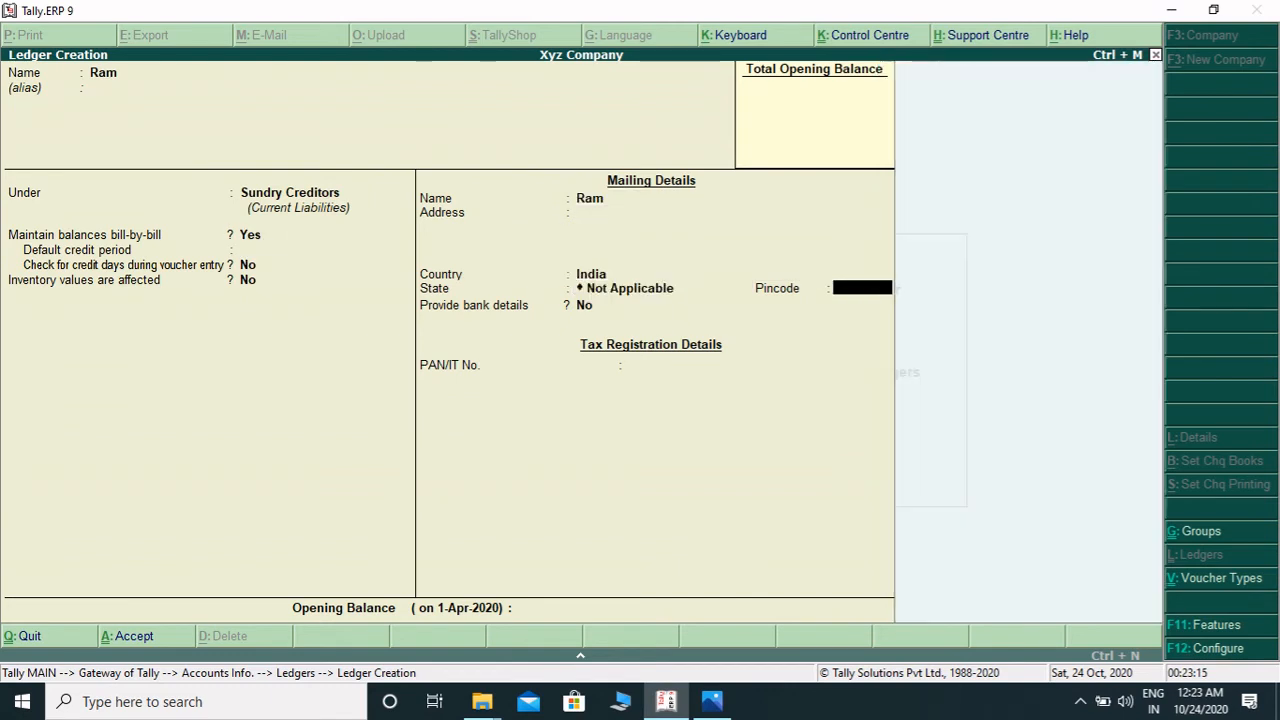
key("Return")
key("Return")
key("Return")
key("Return")
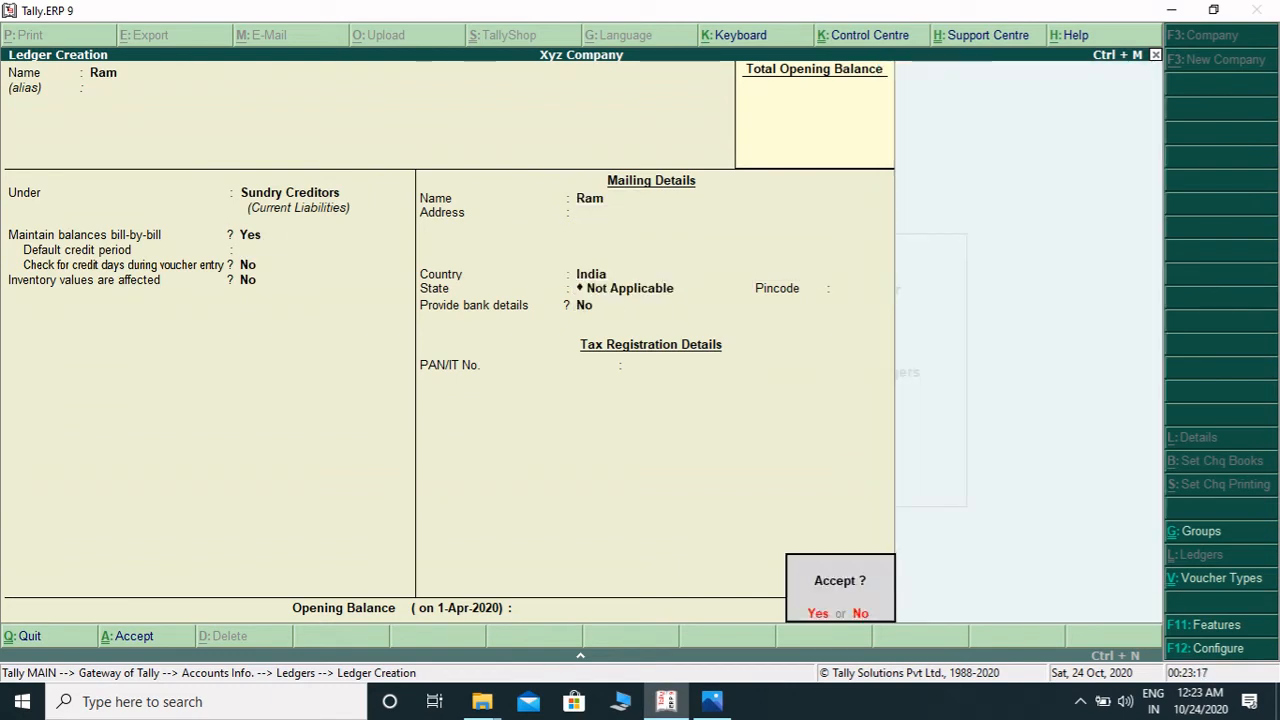
key("y")
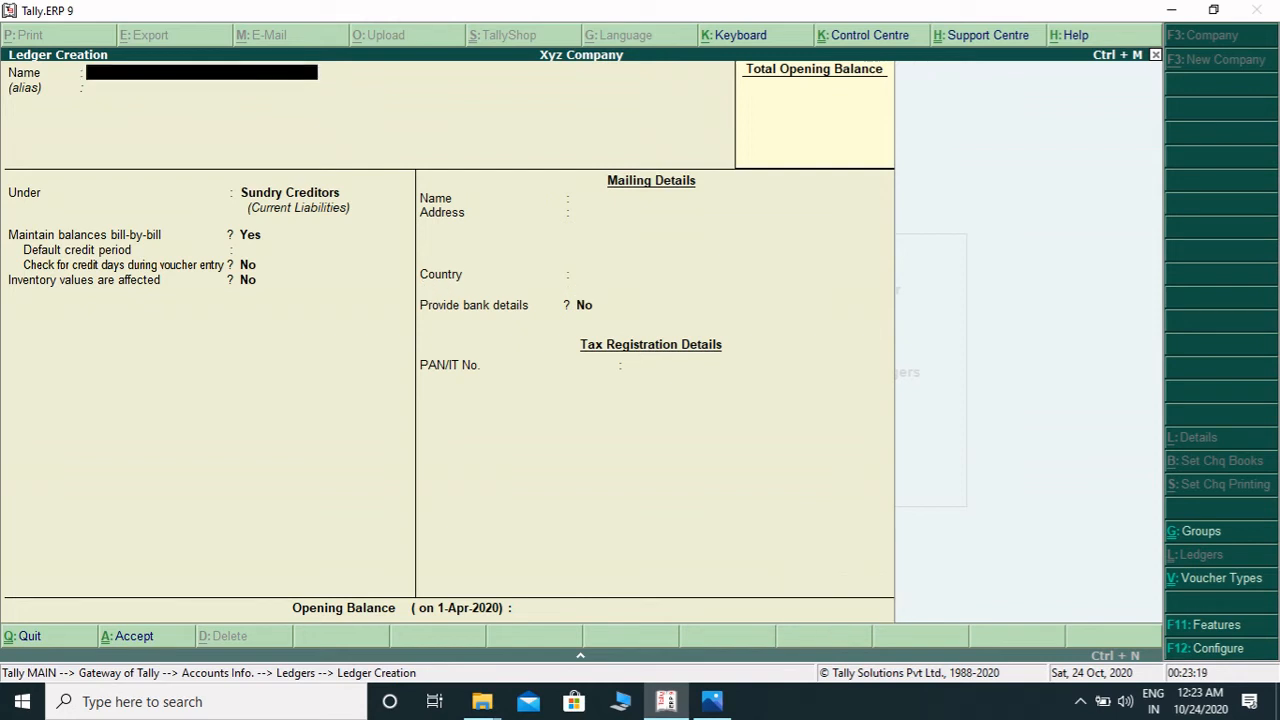
- Create a new ledger named with the customer's name and place it under Sundry Debtors
type("Sohan")
key("Return")
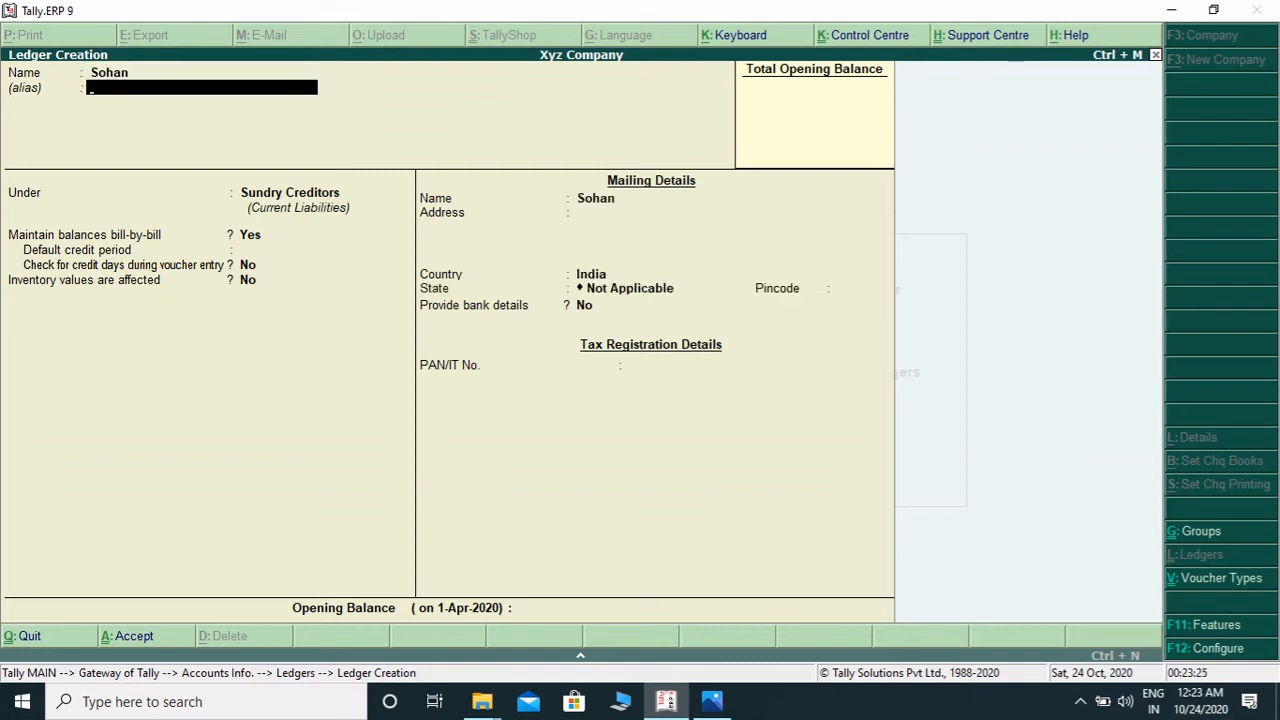
key("Return")
type("Sun")
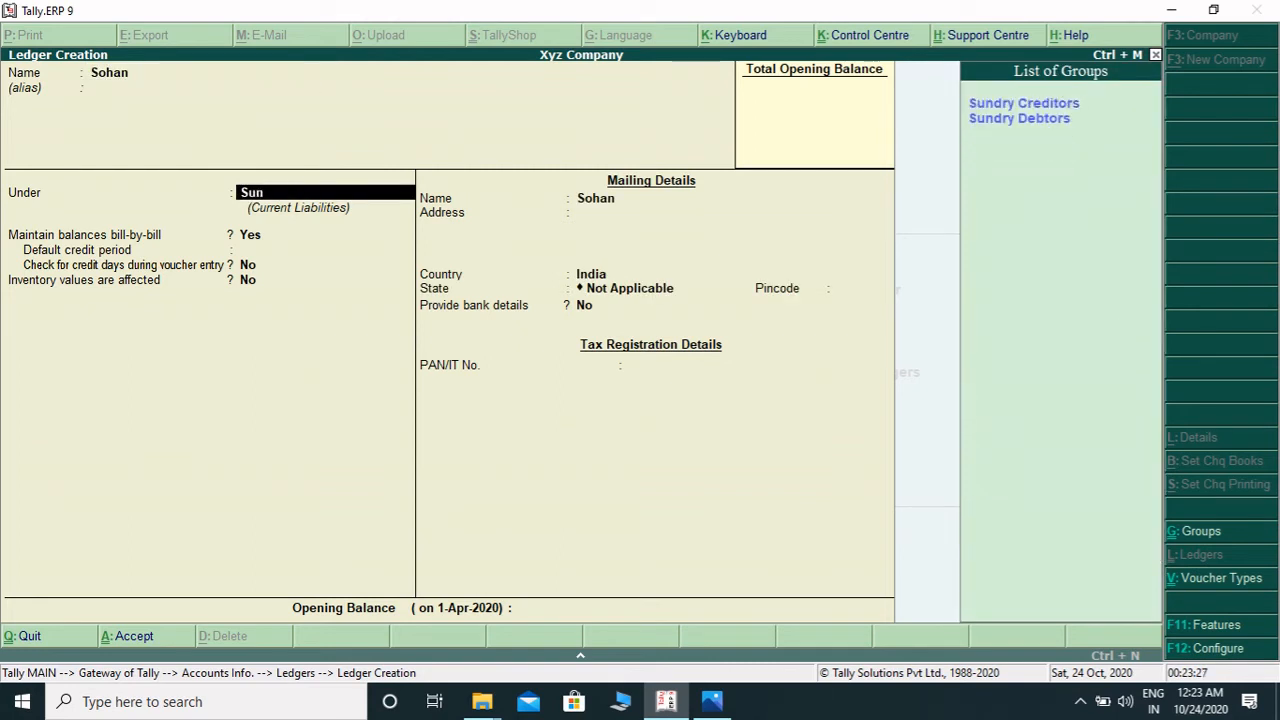
key("Down")
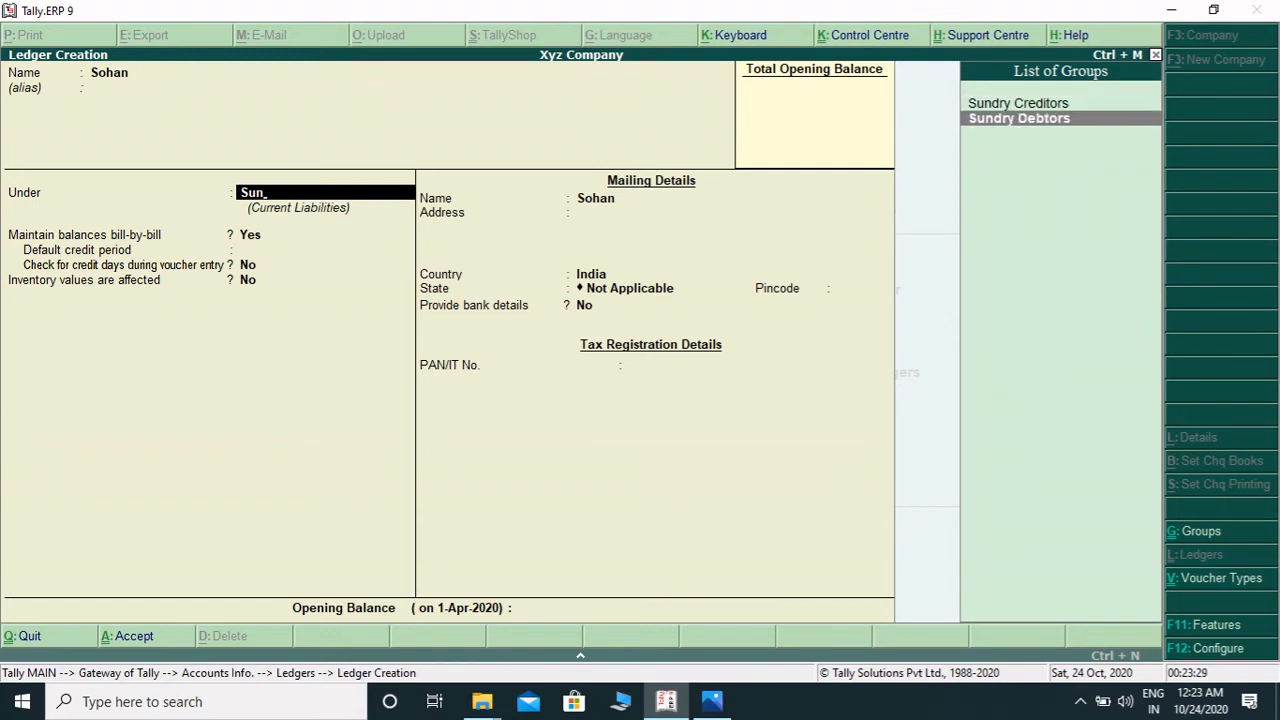
key("Return")
key("Return")
key("Return")
- Keep the default ledger details and accept the debtor ledger
key("Return")
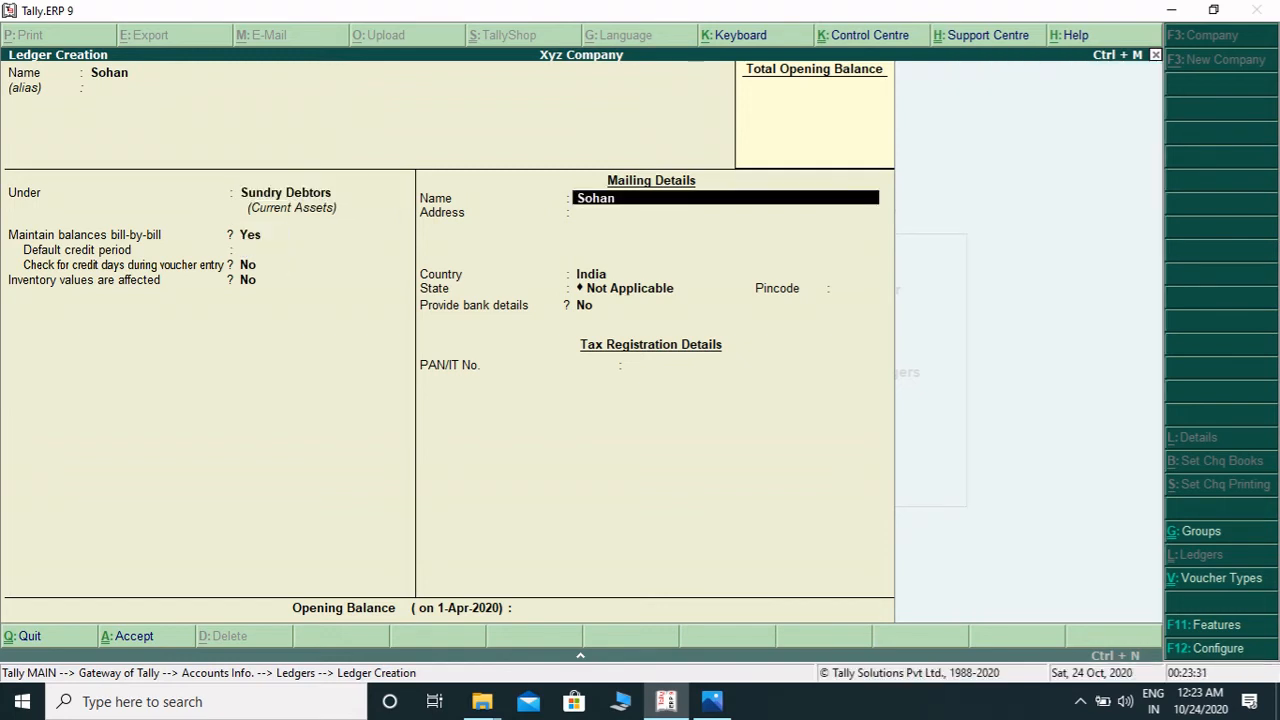
key("Return")
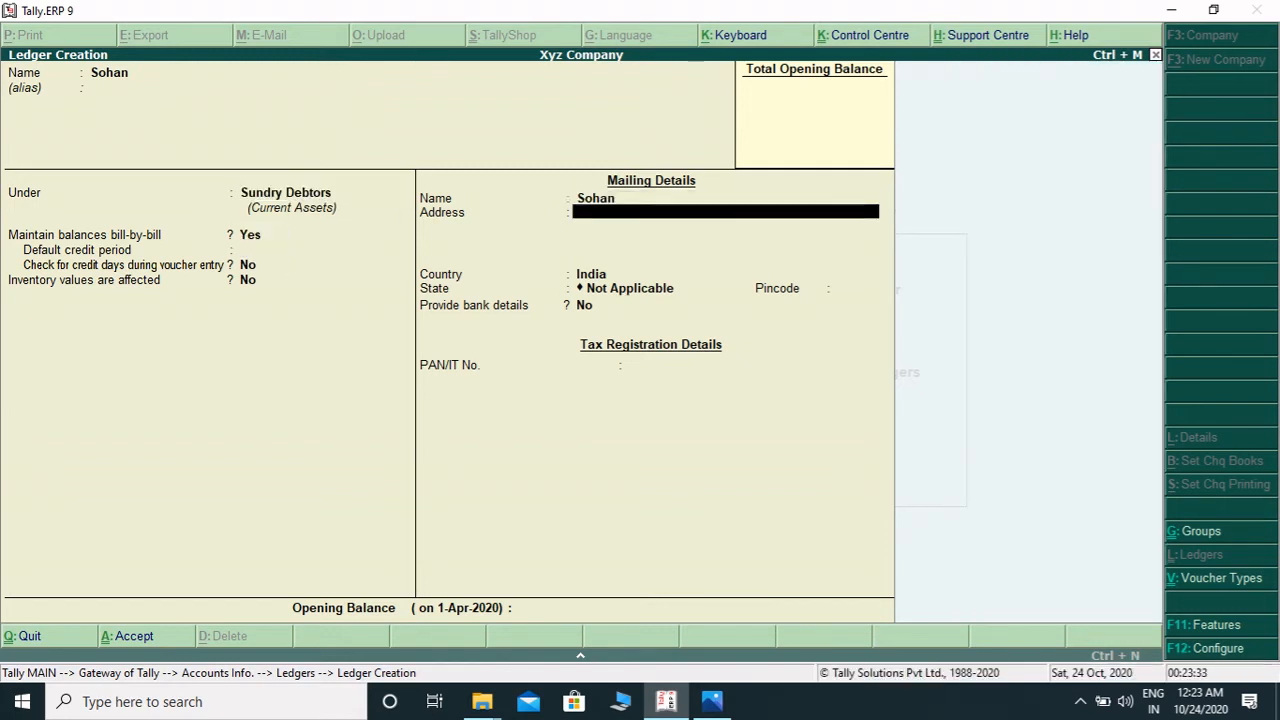
key("Return")
key("Return")
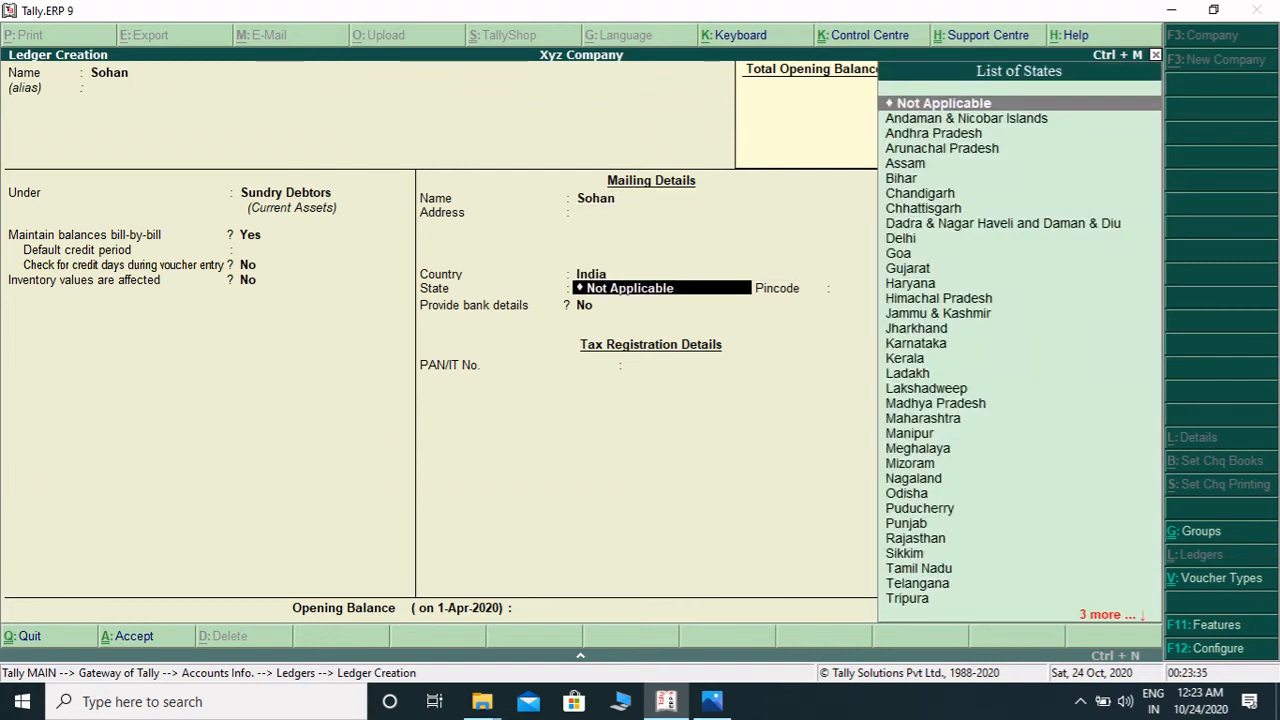
key("Return")
key("Return")
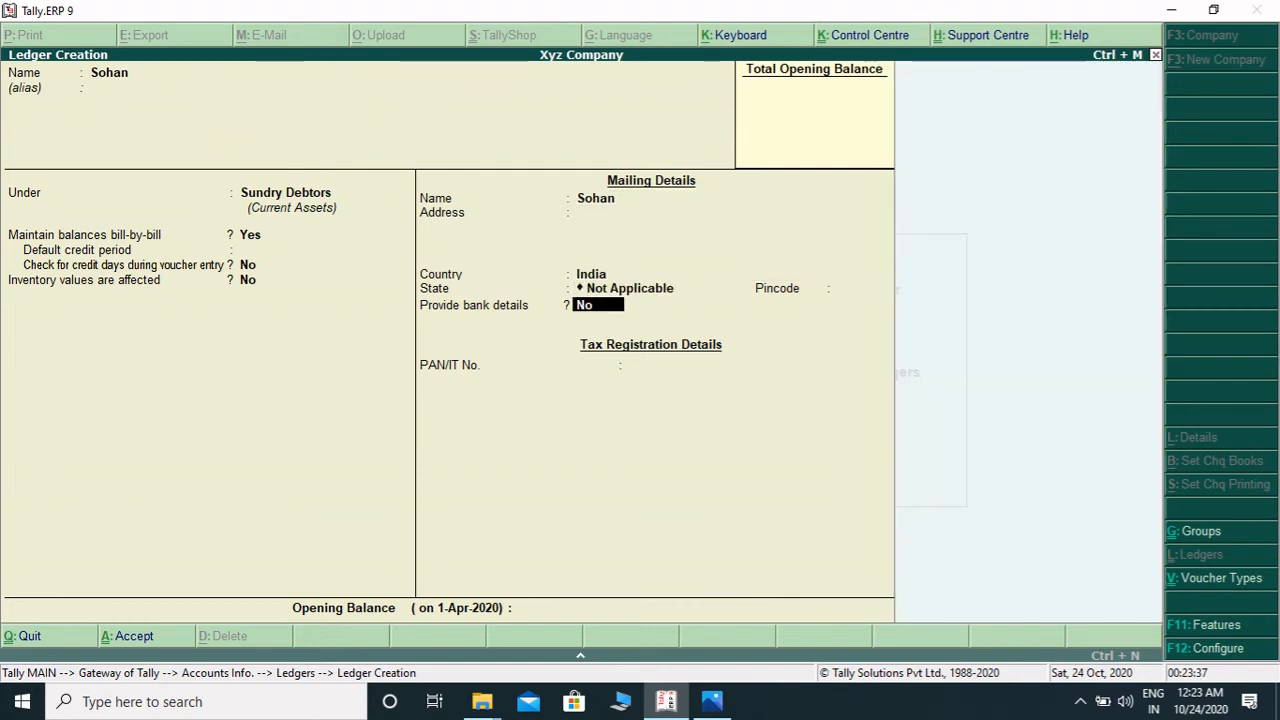
key("Return")
key("Return")
key("Return")
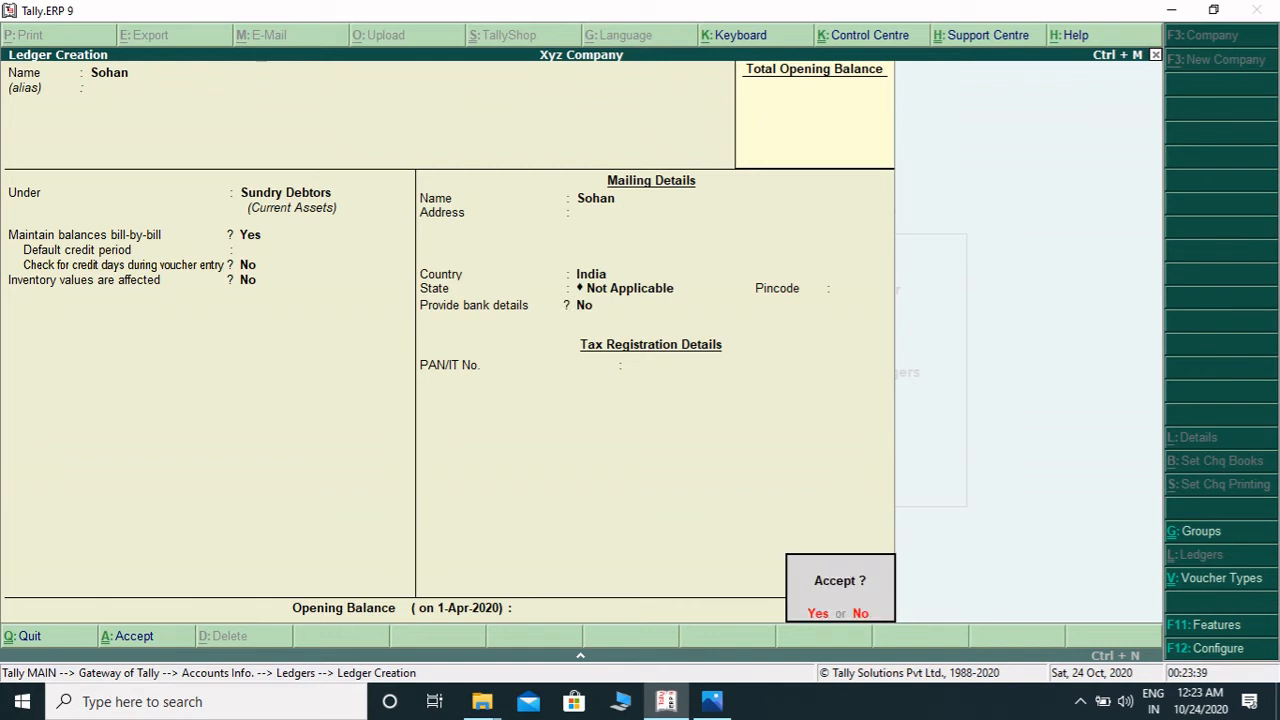
- Create a ledger named Purchase under Purchase Accounts with type Not Applicable and accept it
key("Return")
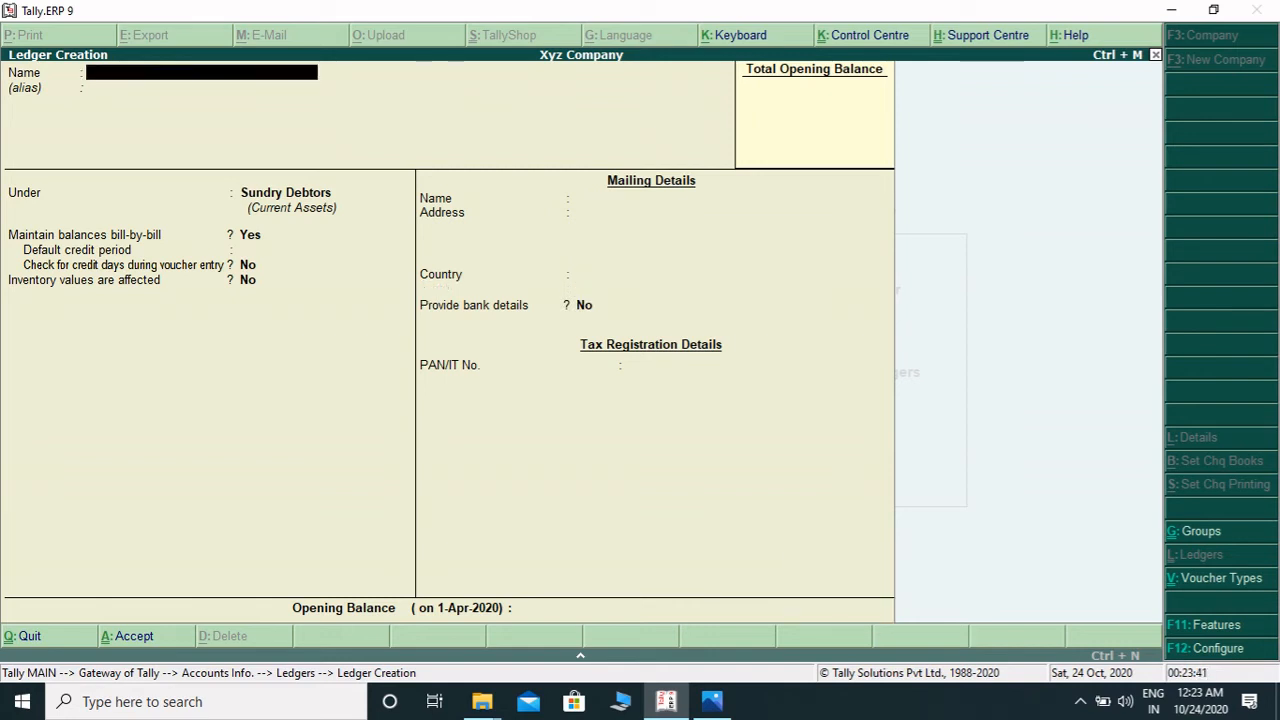
type("Purchase")
key("Return")
key("Return")
type("P")
key("Down")
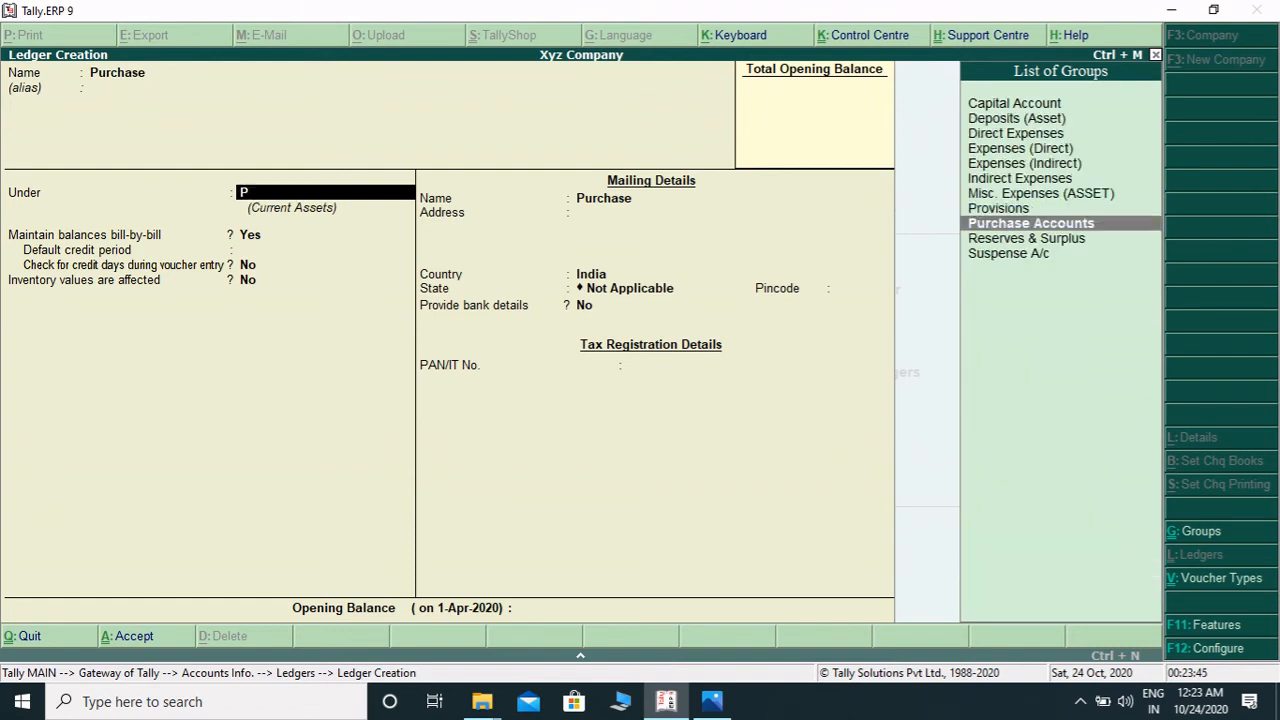
key("Return")
key("Return")
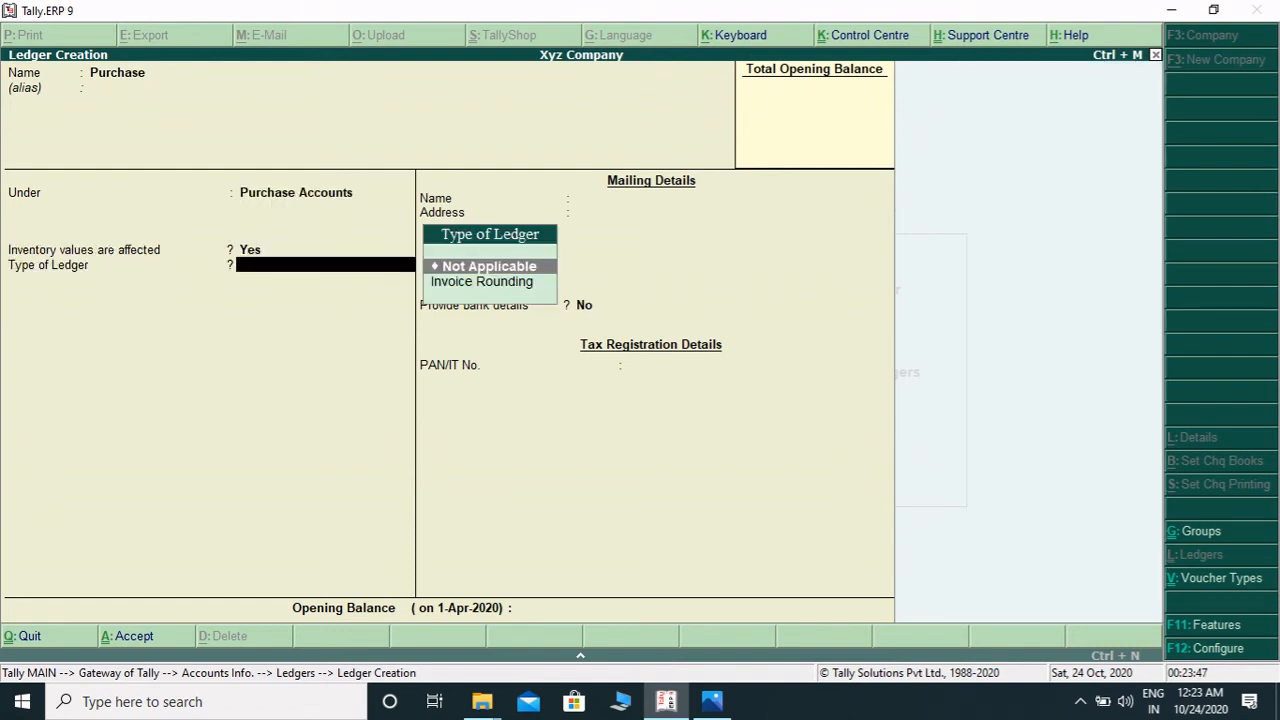
key("Return")
key("Return")
key("Return")
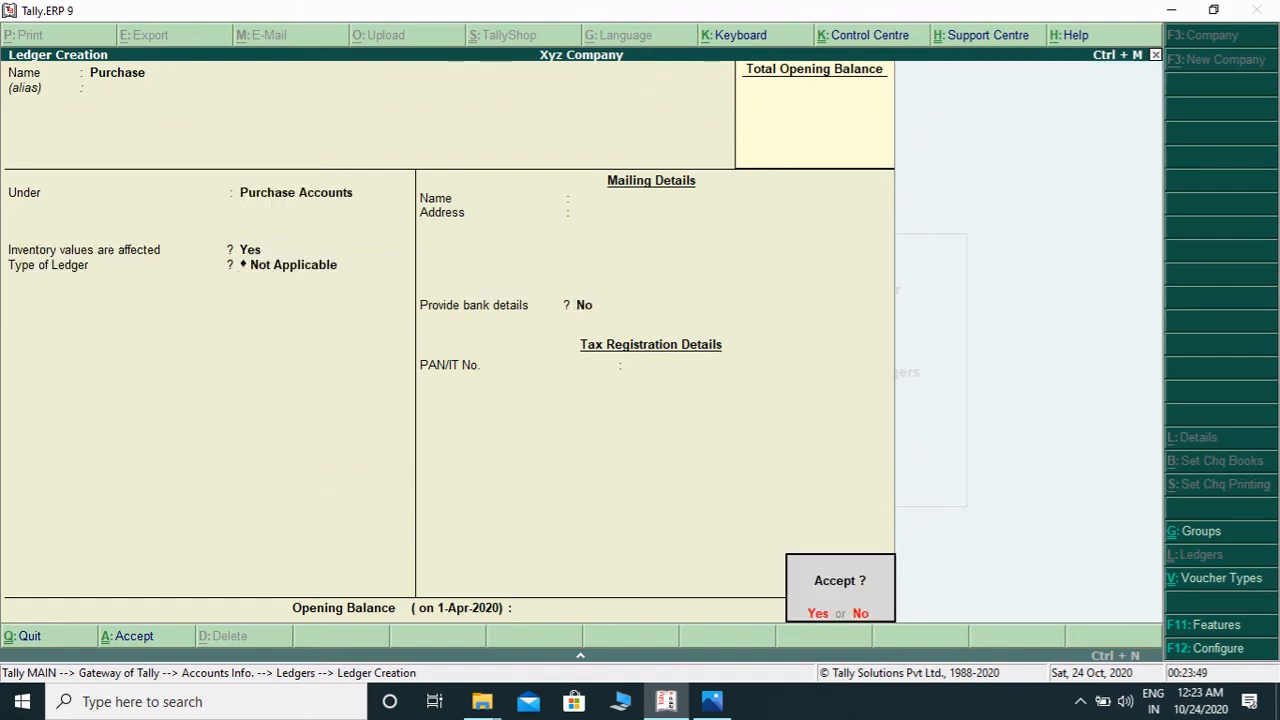
key("Return")
- Create a ledger named Sale under Sales Accounts with type Not Applicable and accept it
type("Sale")
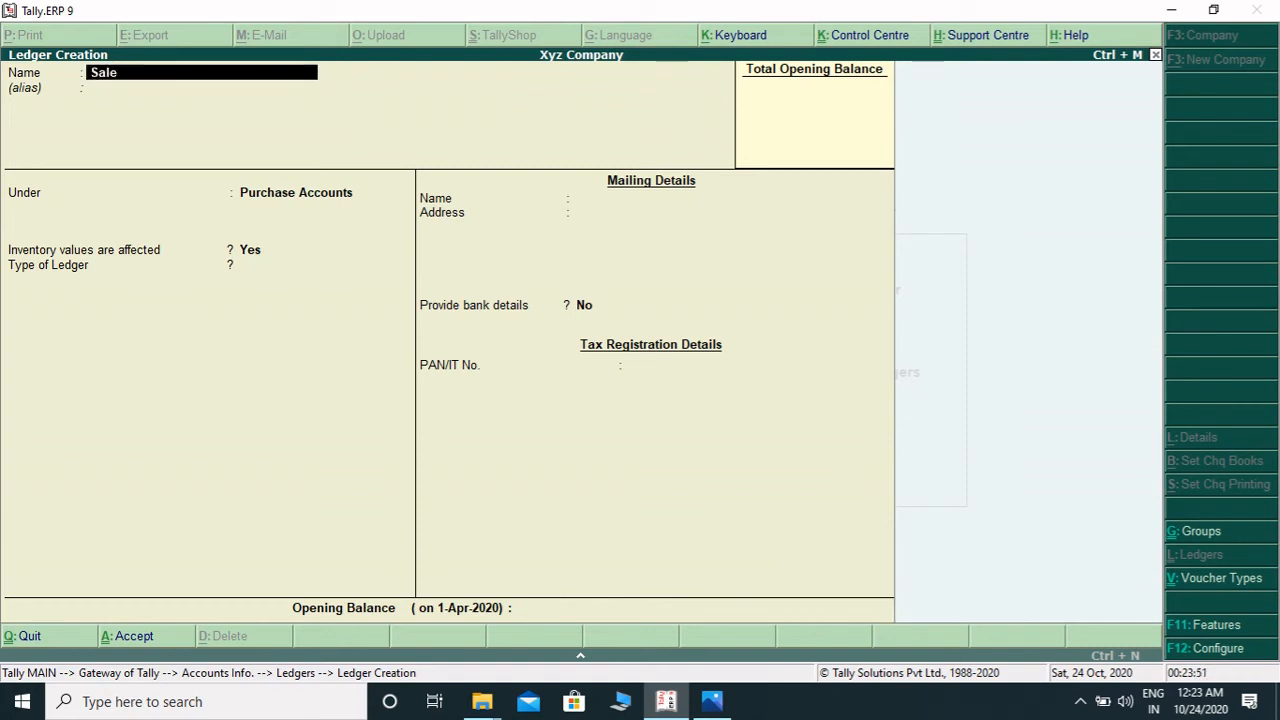
key("Return")
key("Return")
type("Sal")
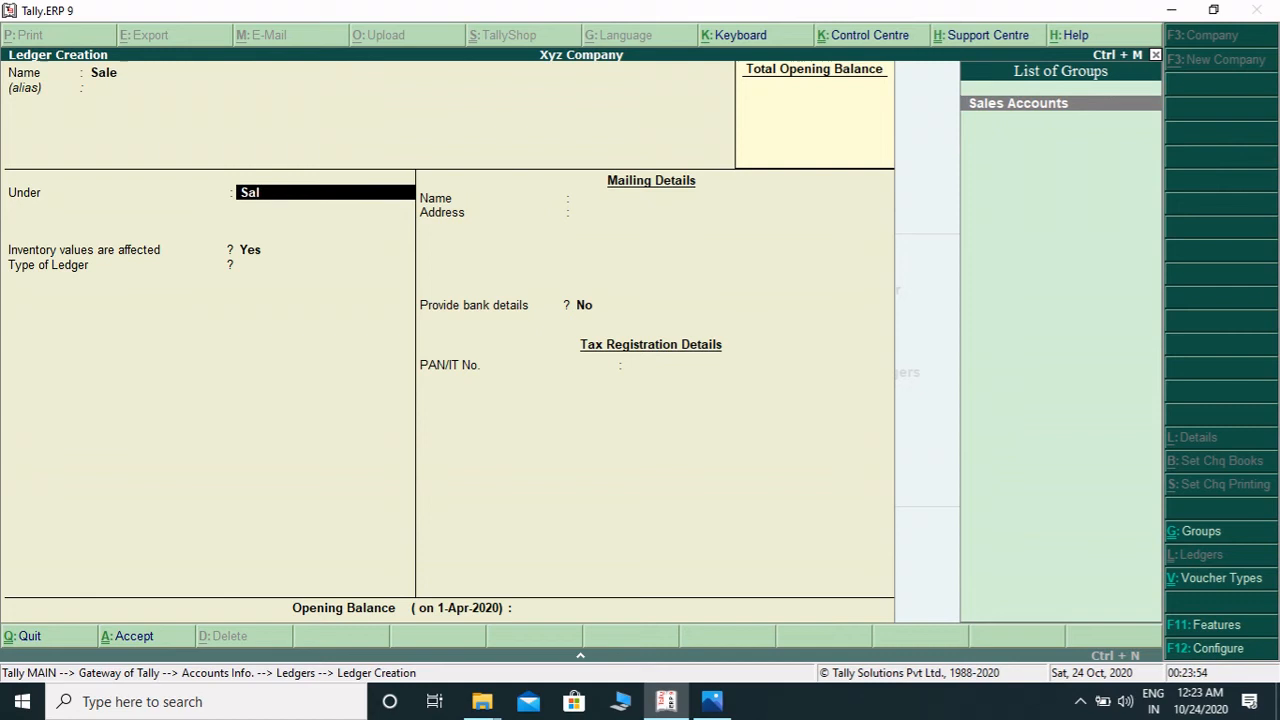
key("Return")
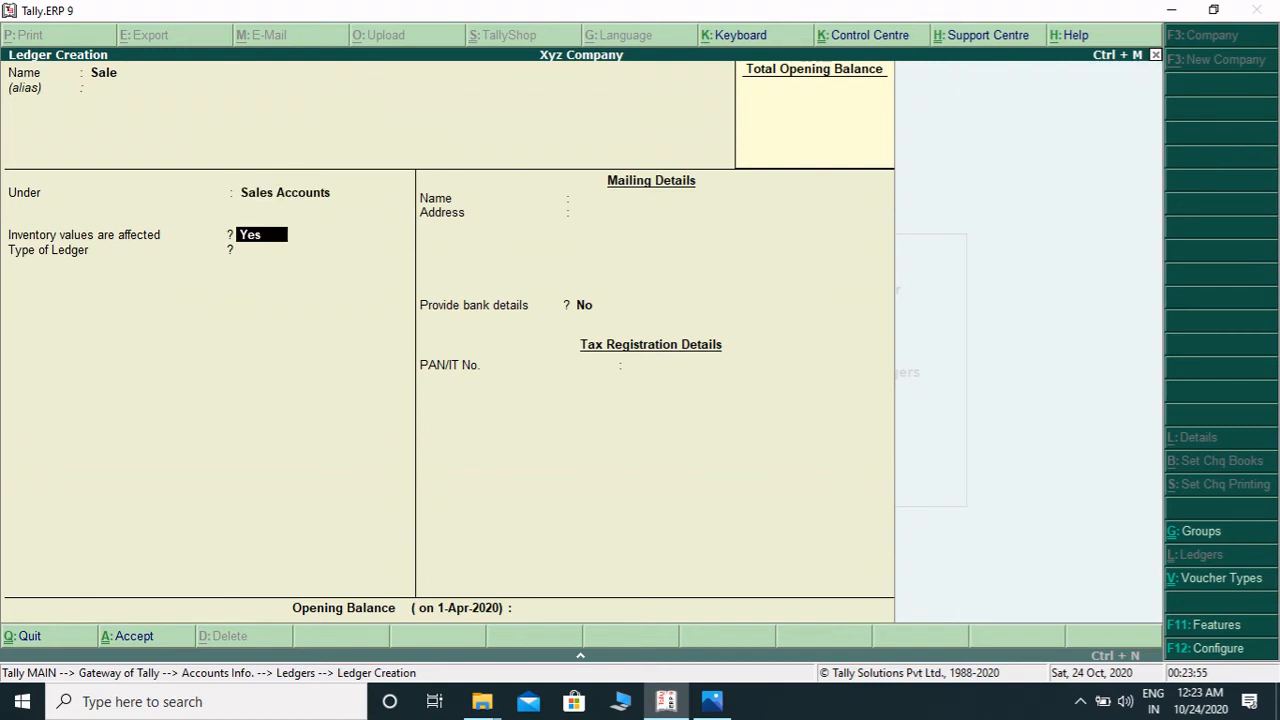
key("Return")
key("Return")
key("Return")
key("Return")
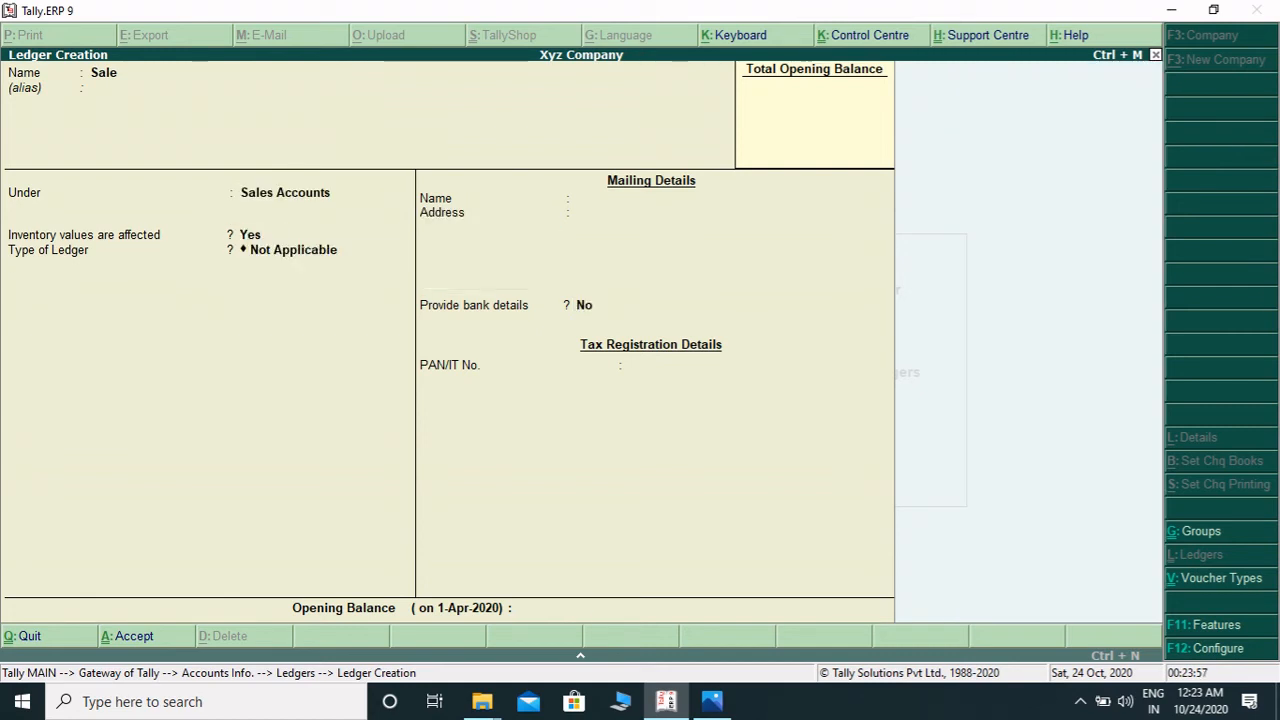
key("Return")
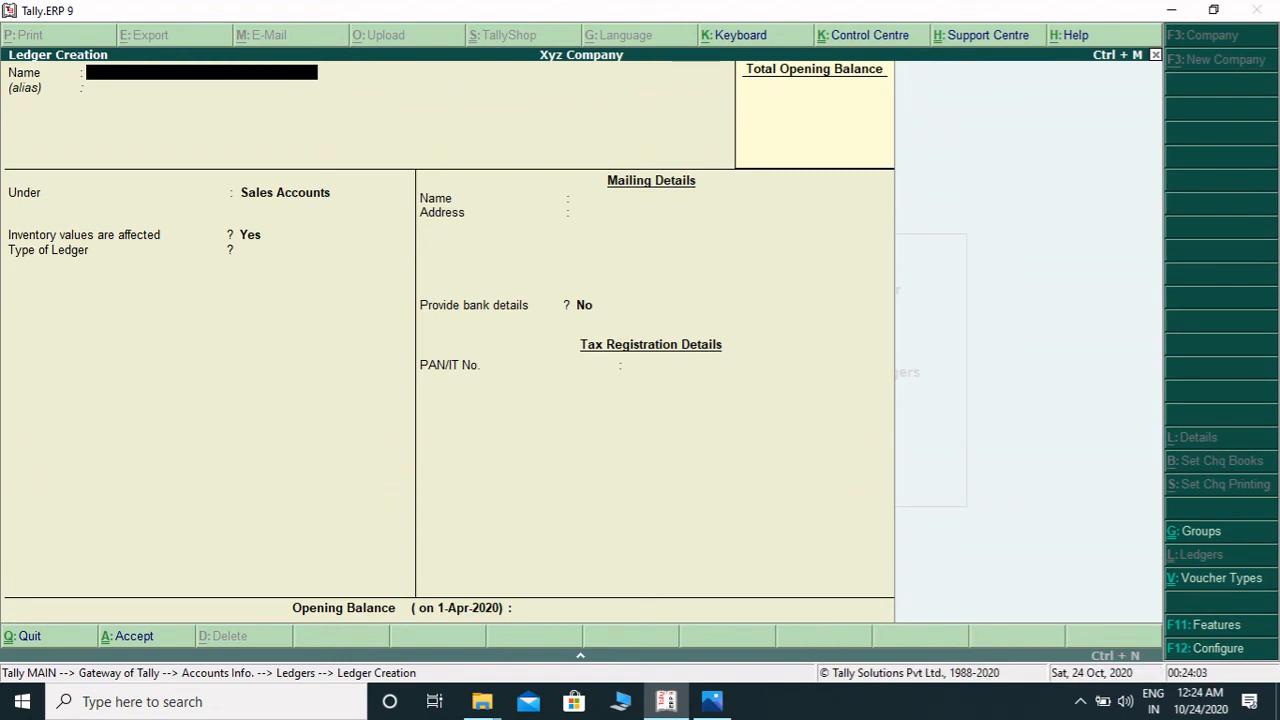
- Leave ledger creation and browse the list of existing ledgers for display
key("Escape")
key("y")
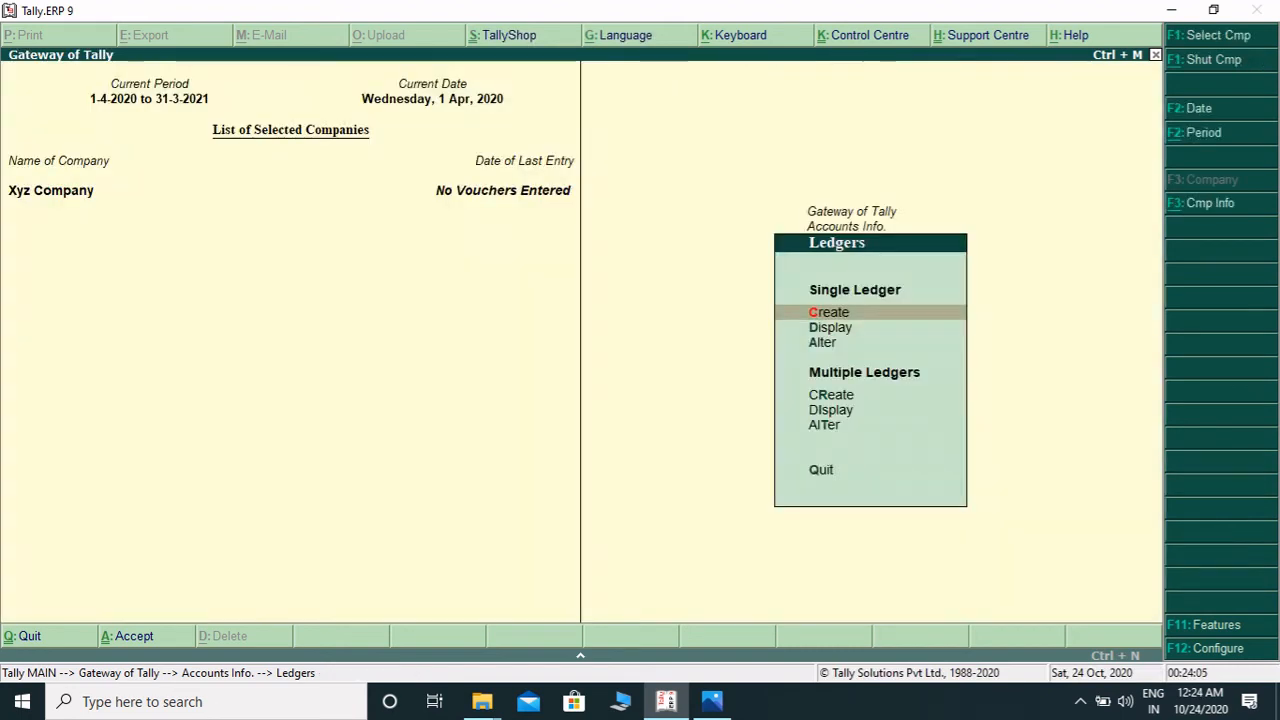
key("Down")
key("Return")
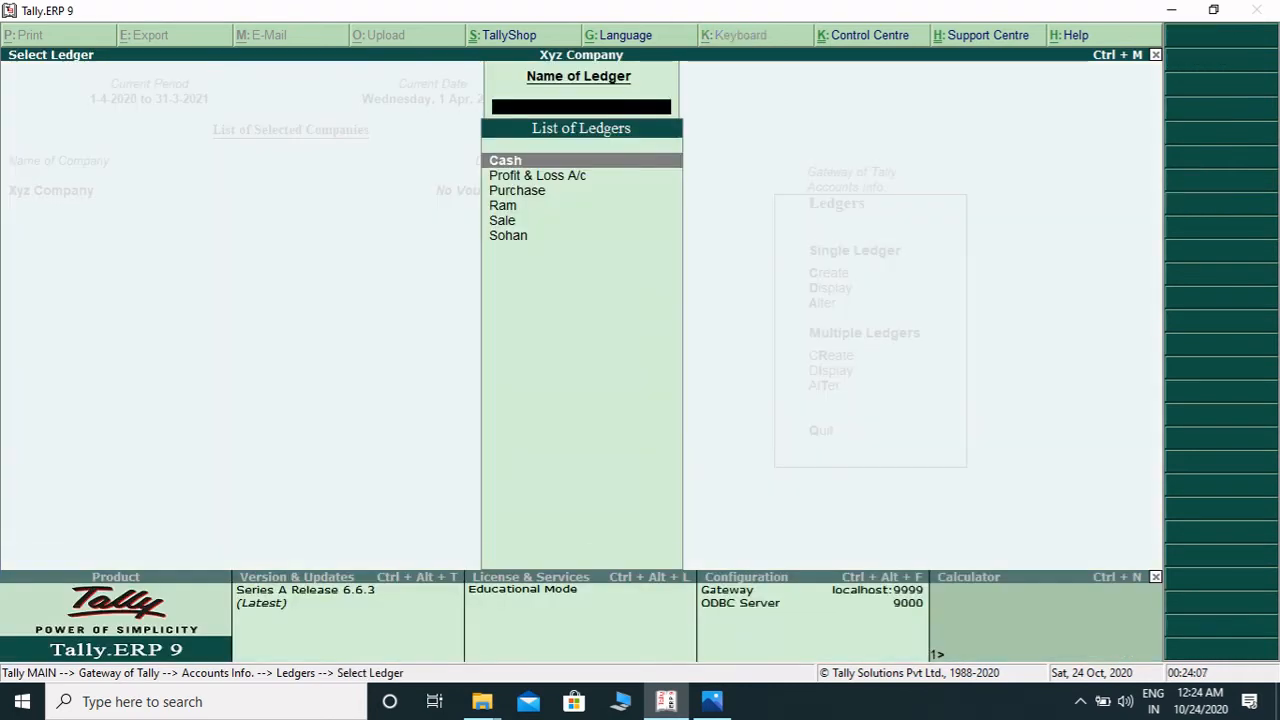
key("Down")
key("Down")
key("Down")
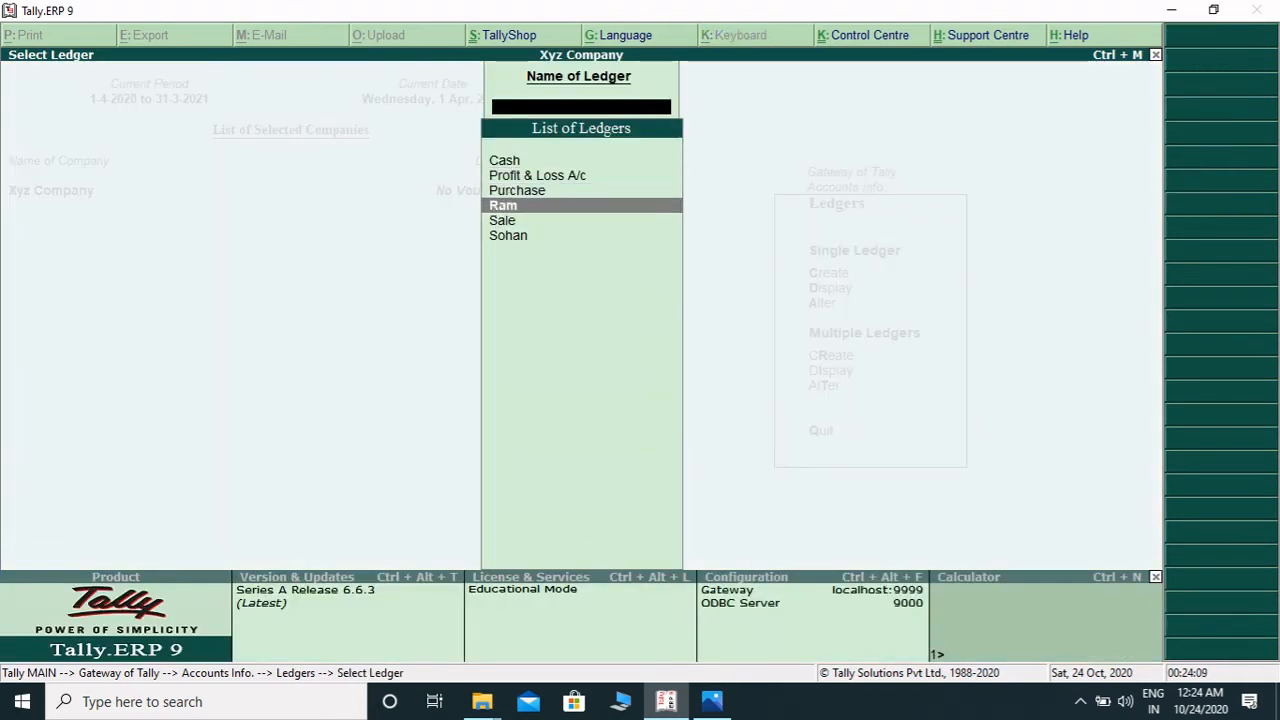
key("Down")
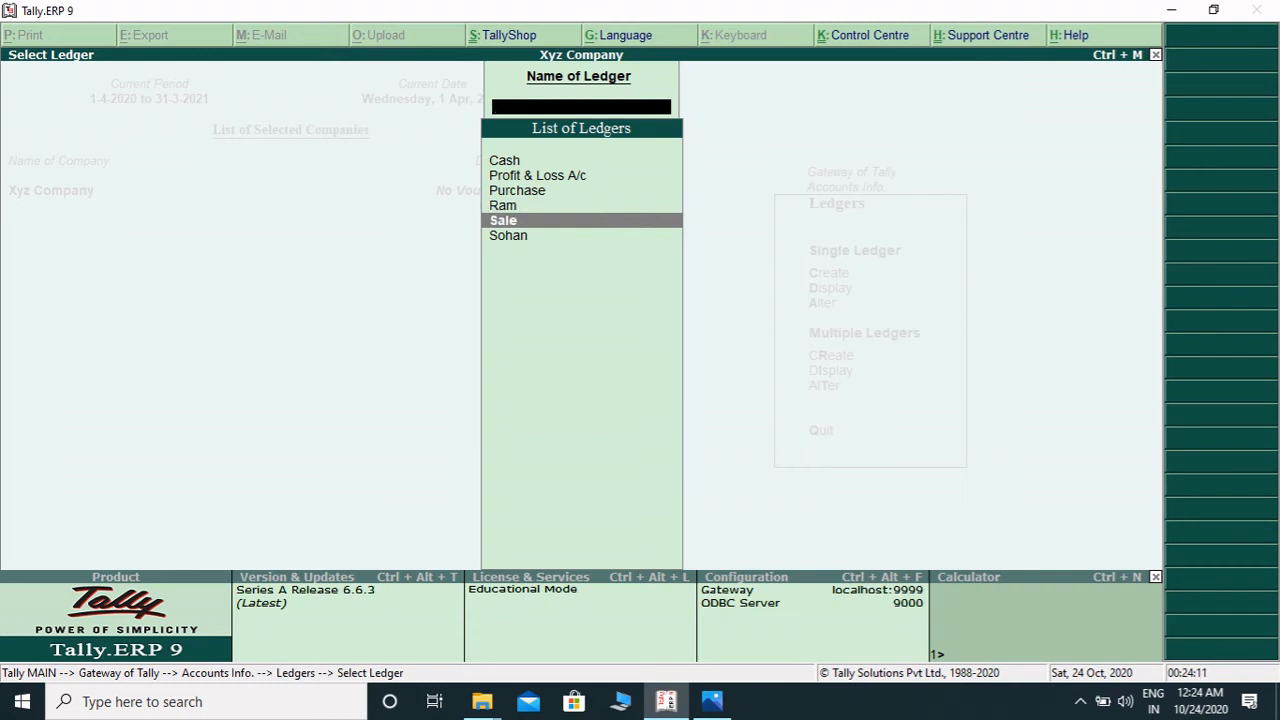
key("Down")
key("Up")
key("Up")
key("Up")
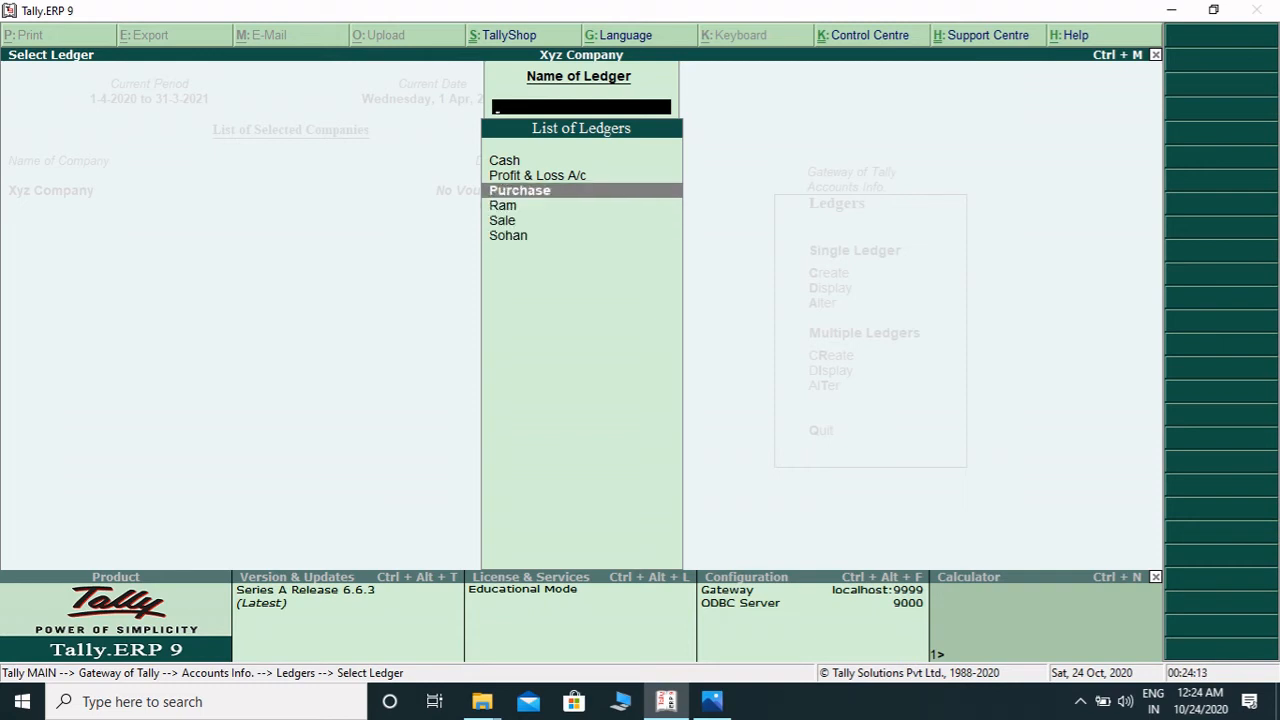
key("Up")
key("Up")
key("Down")
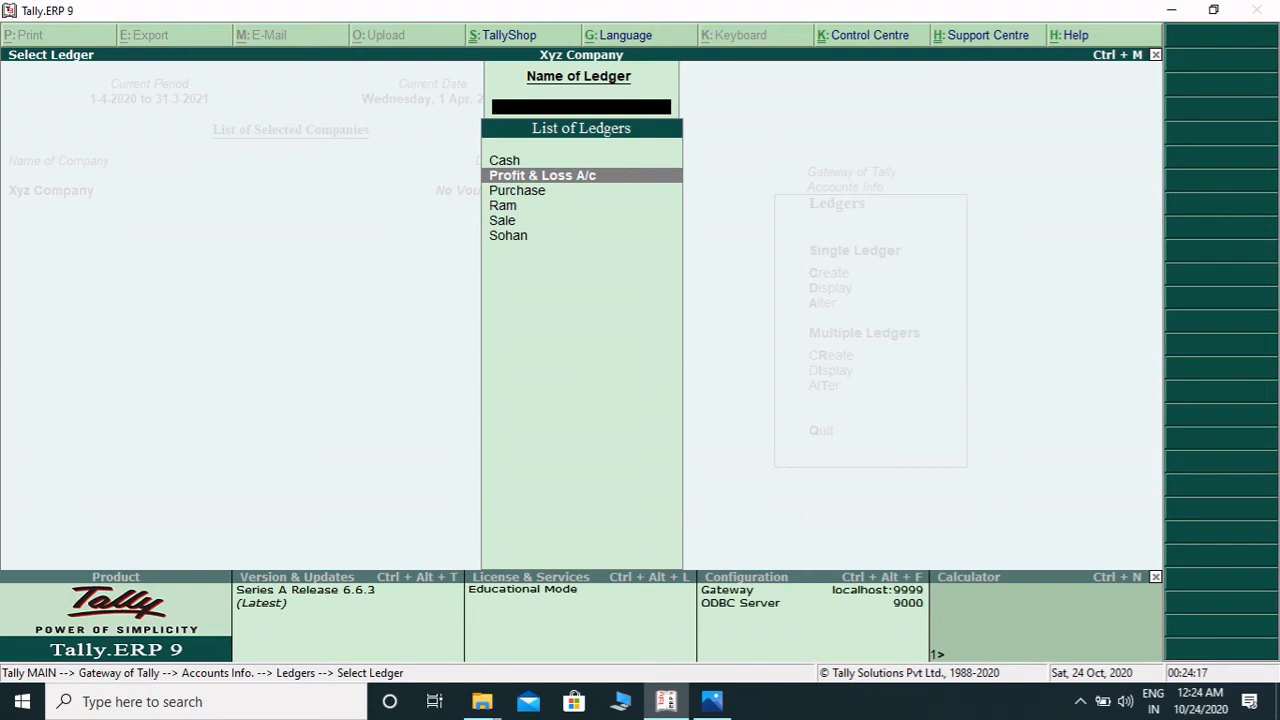
key("Up")
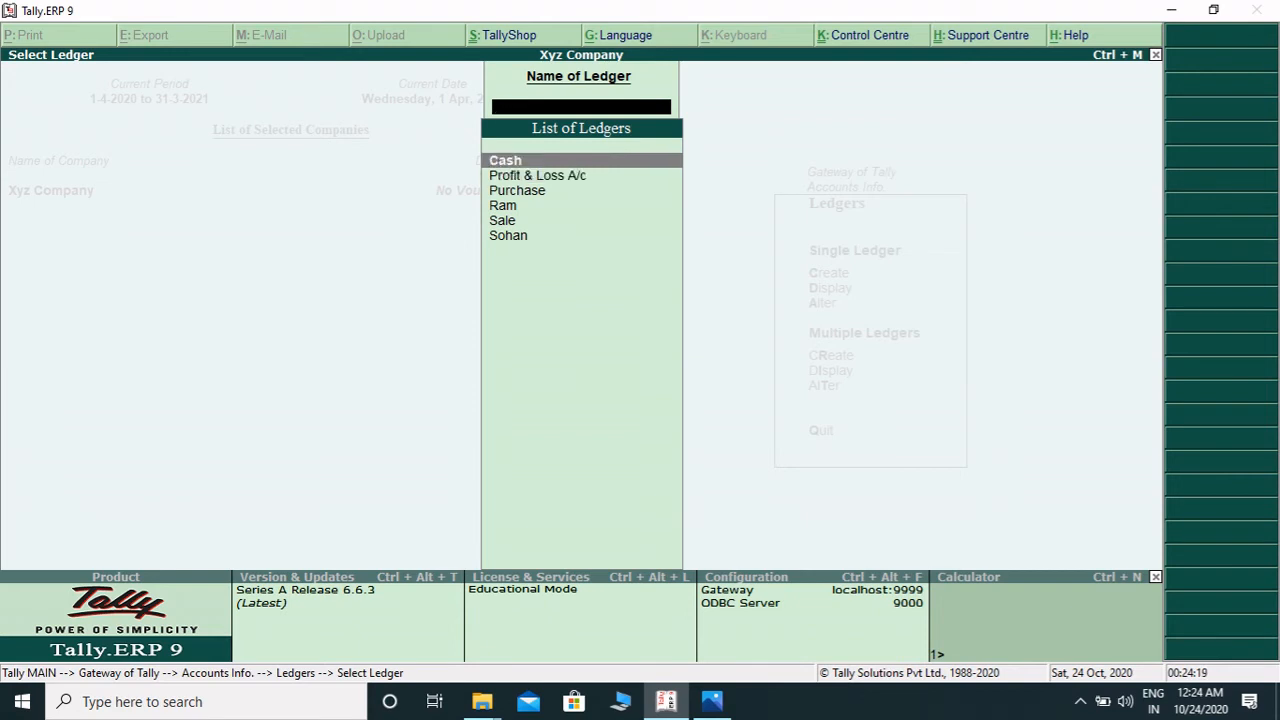
key("Down")
key("Escape")
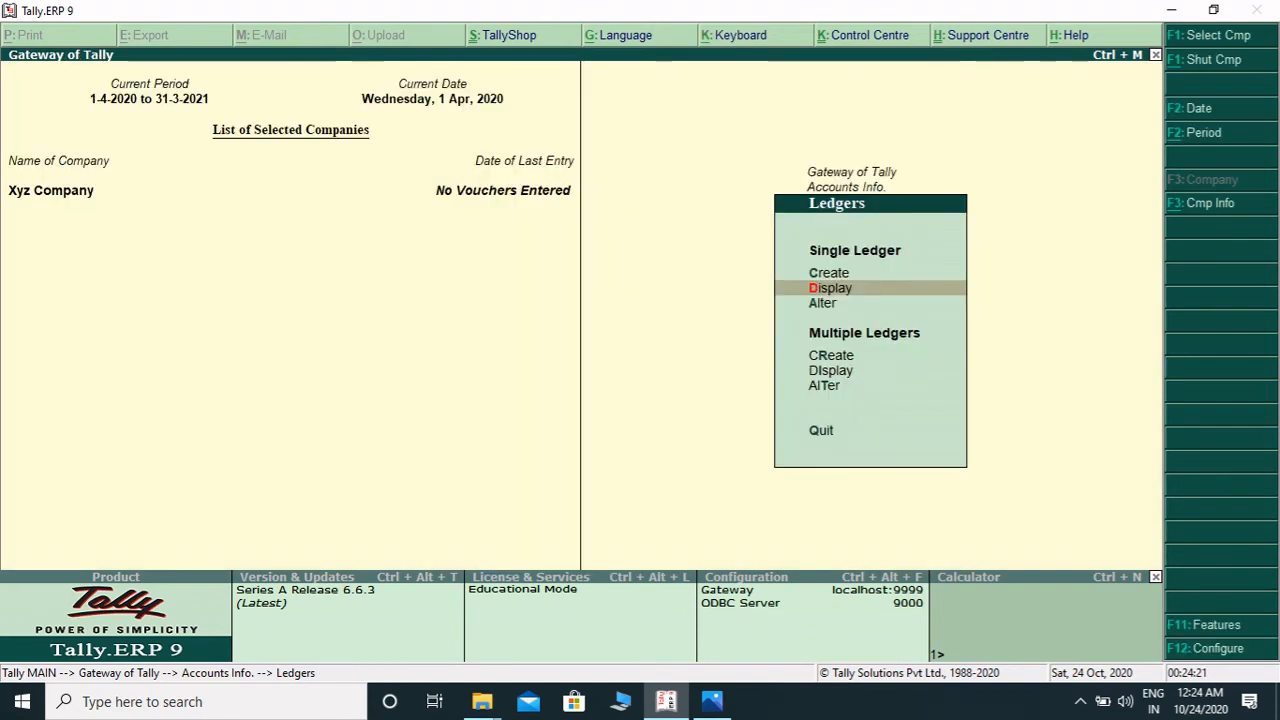
- Return to the main gateway and start a new Purchase accounting voucher
key("Escape")
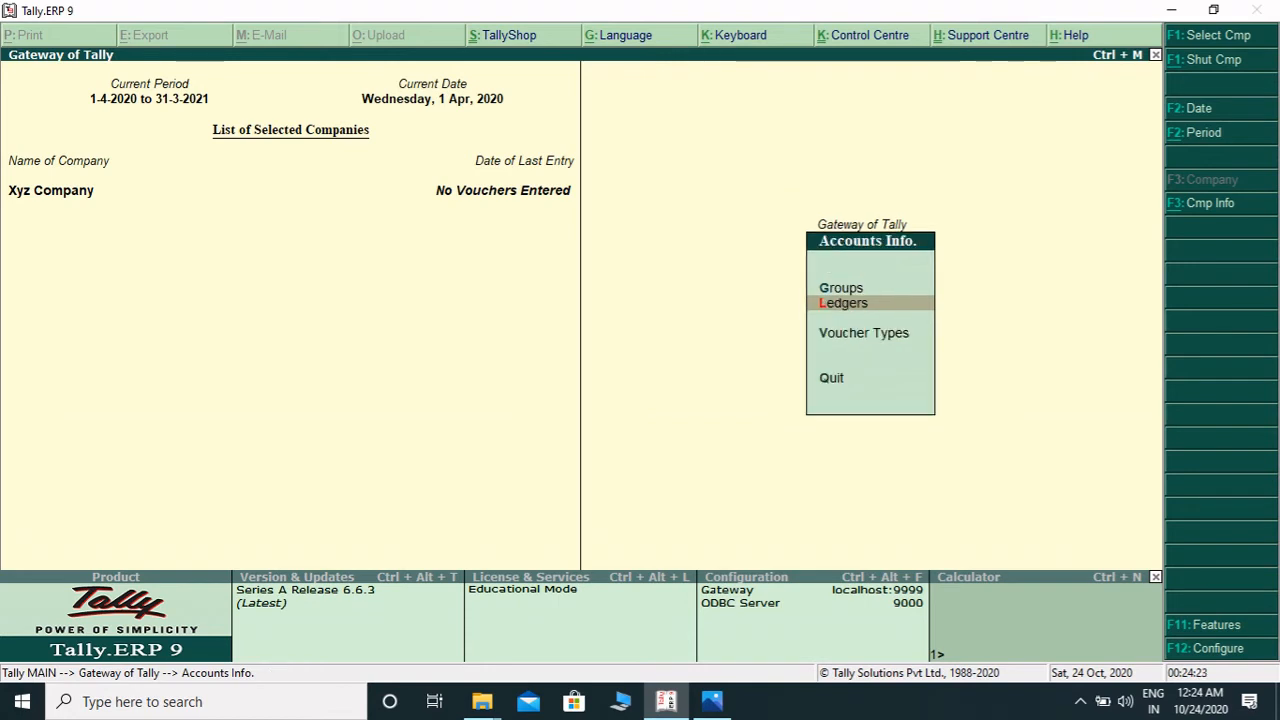
key("Escape")
key("Down")
key("Down")
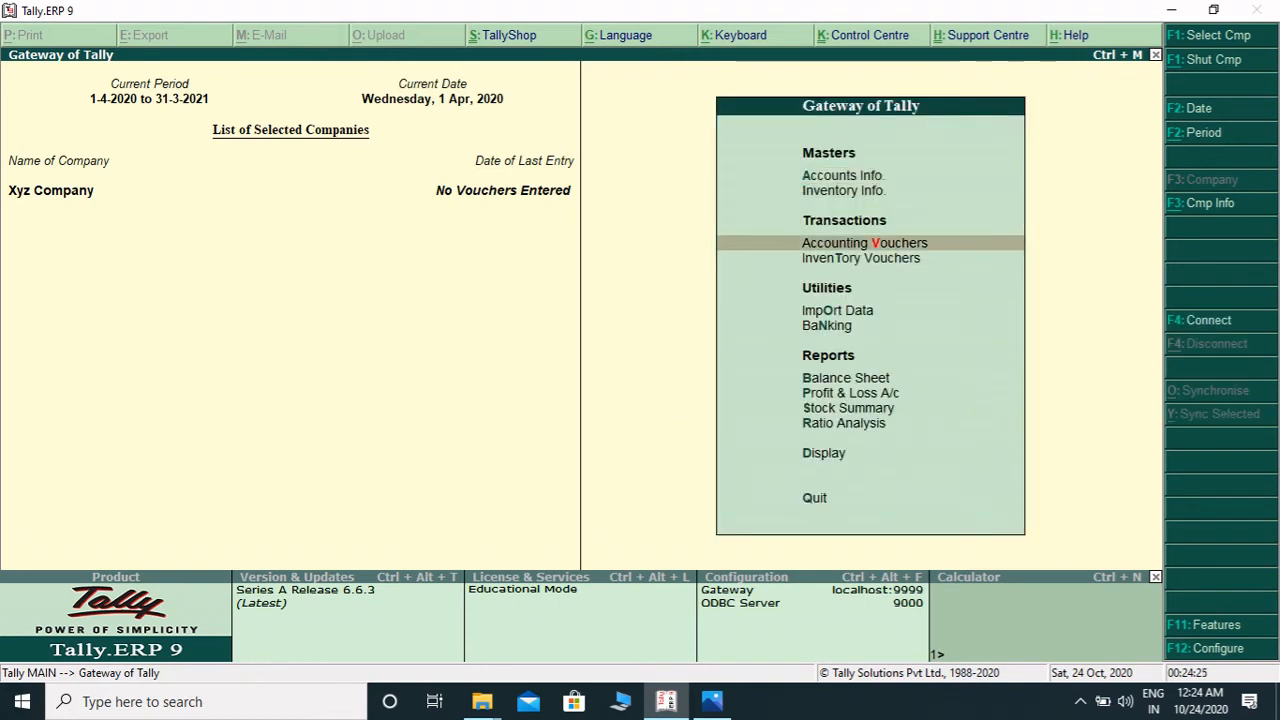
key("Return")
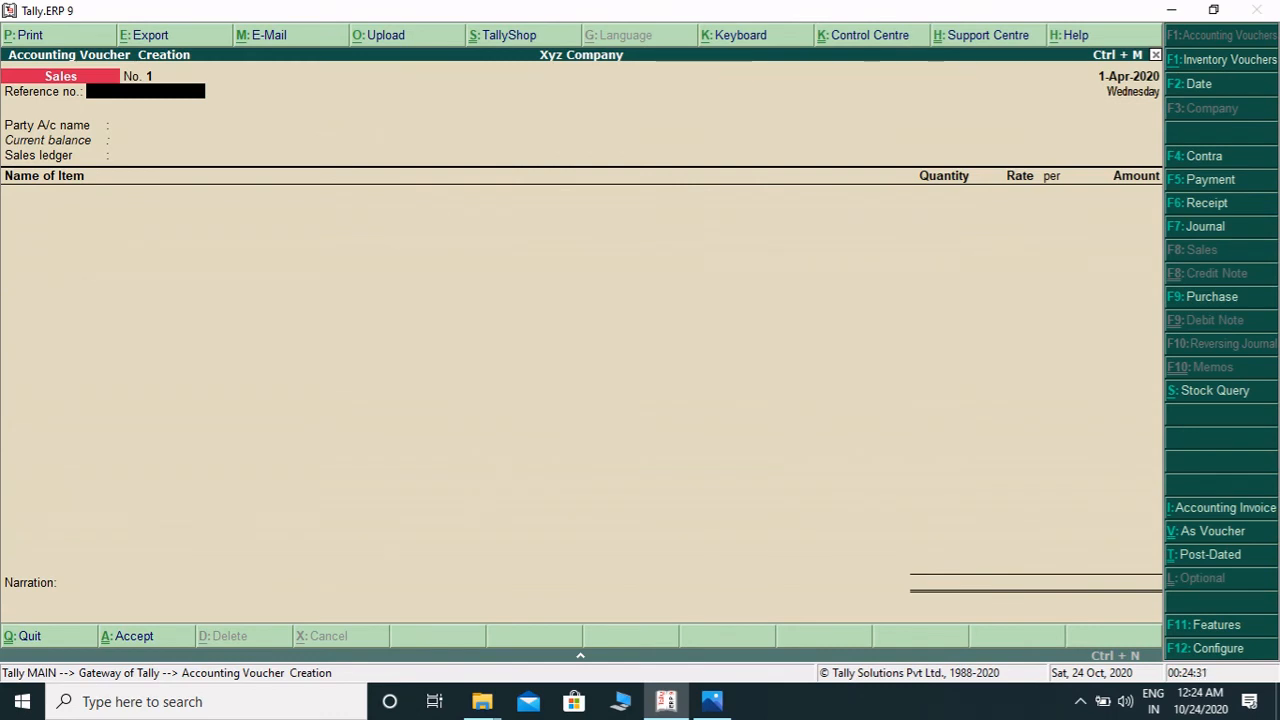
key("F9")
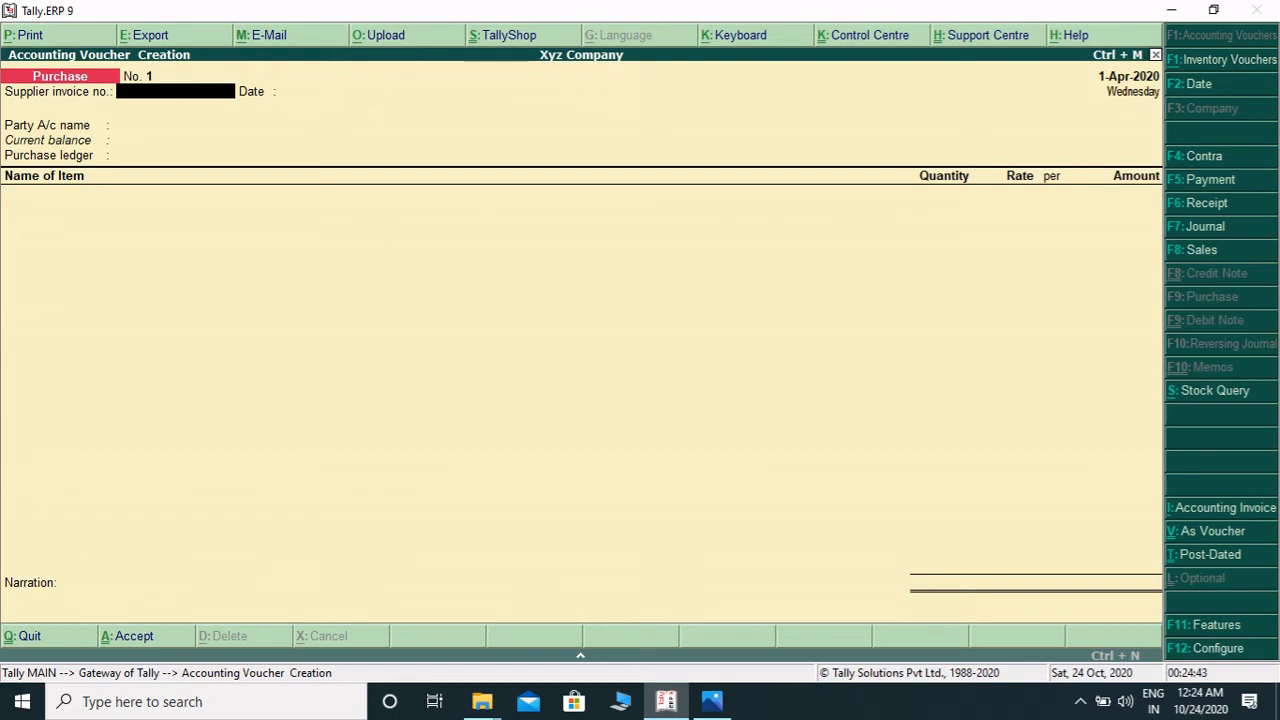
- Enter supplier invoice number 123, keep the date 1-Apr-2020, and choose the supplier's ledger as party
type("23")
key("Return")
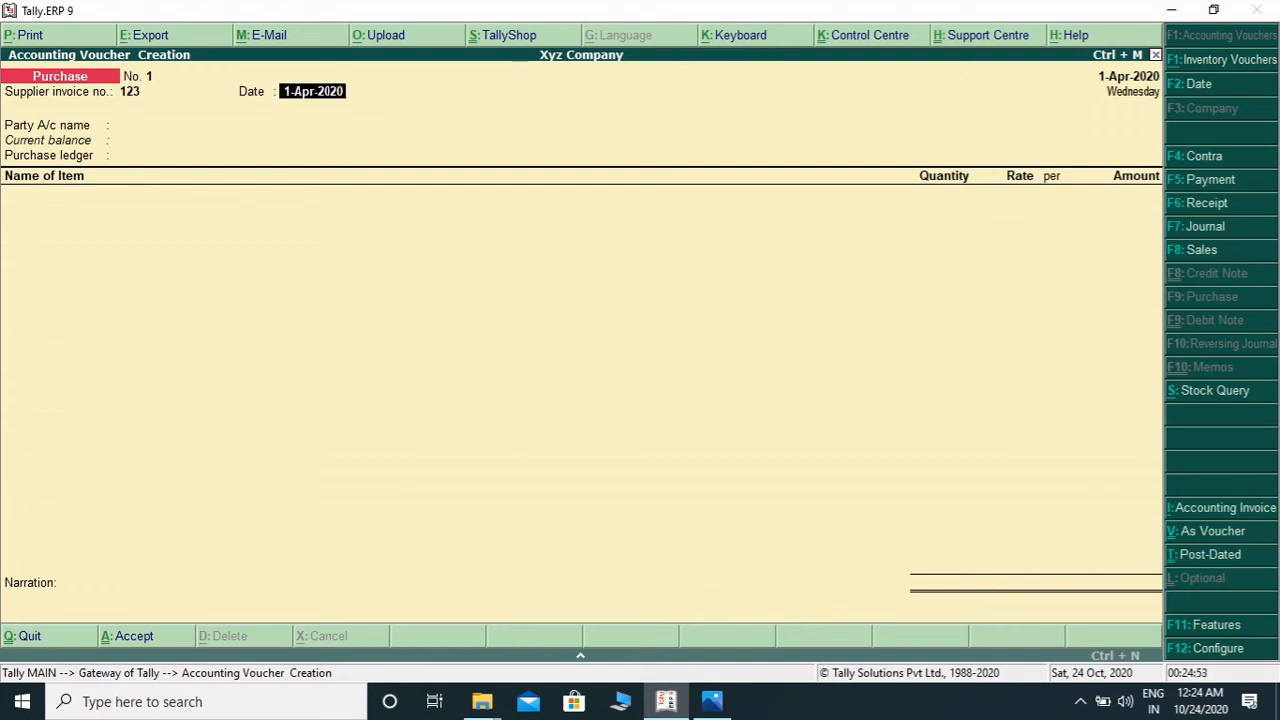
key("Return")
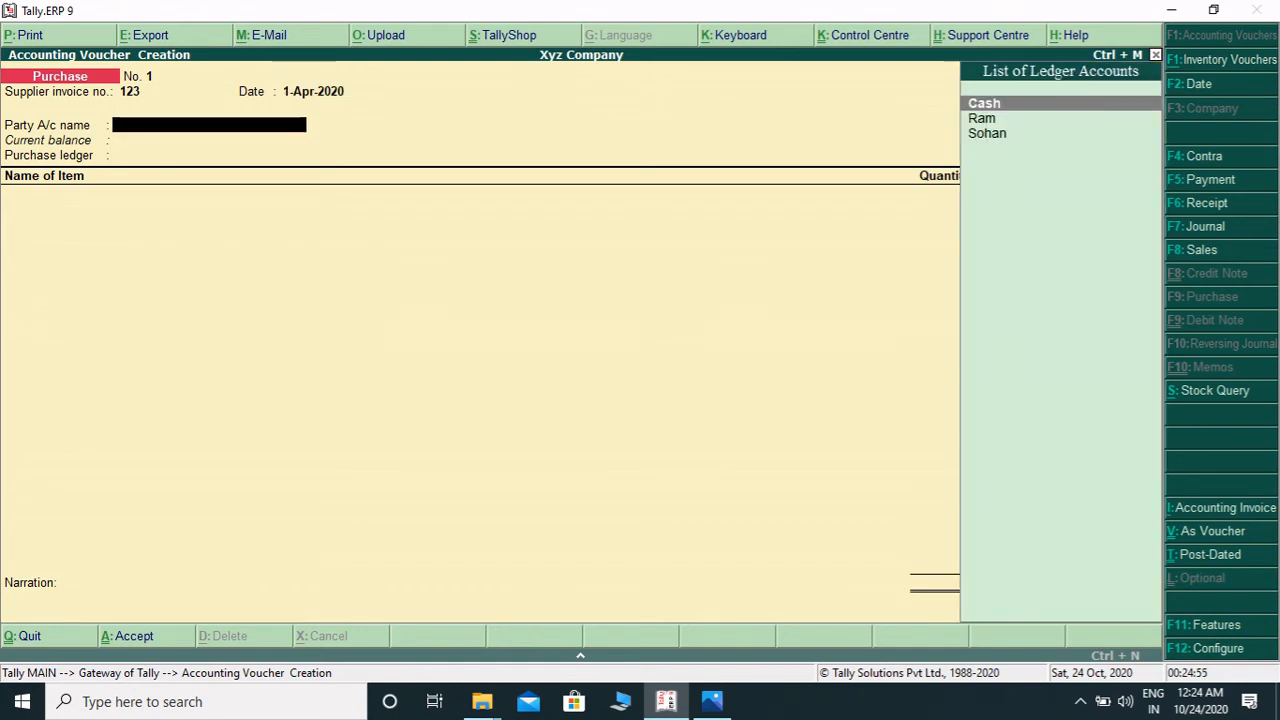
key("Down")
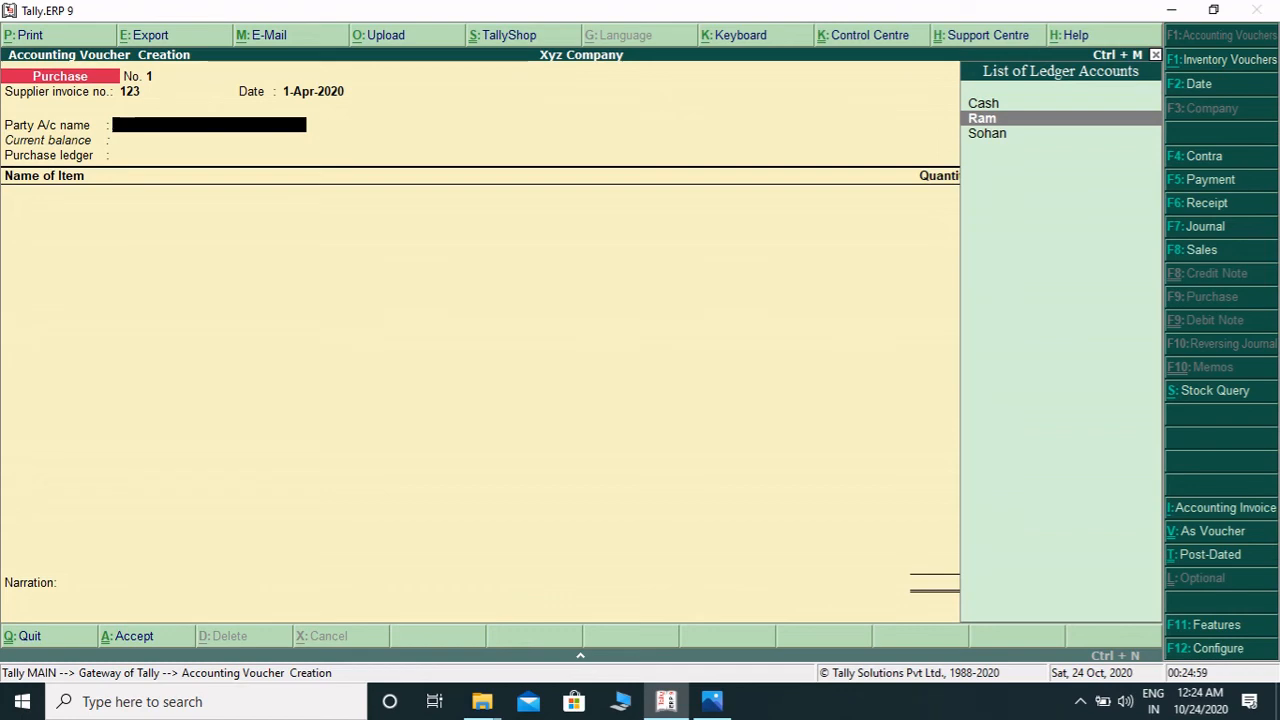
key("Return")
key("Return")
key("Return")
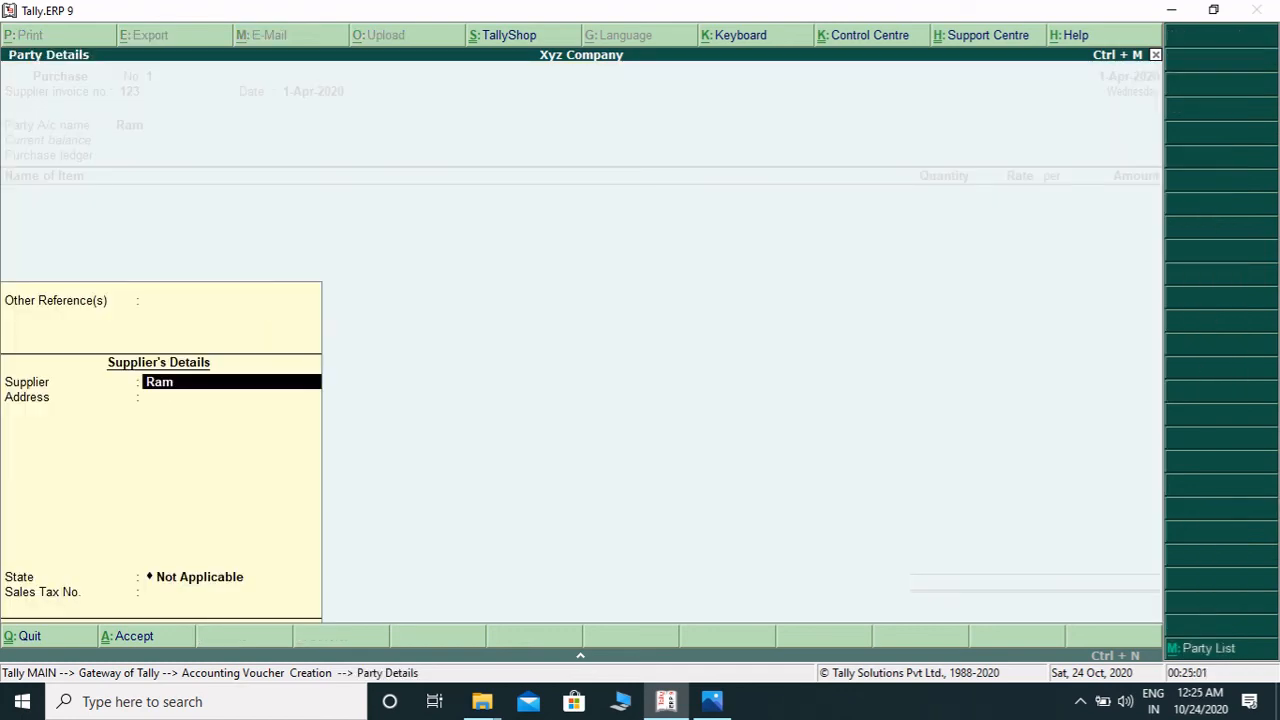
- Accept the supplier's party details and set the purchase ledger to Purchase
key("Return")
key("Return")
key("Return")
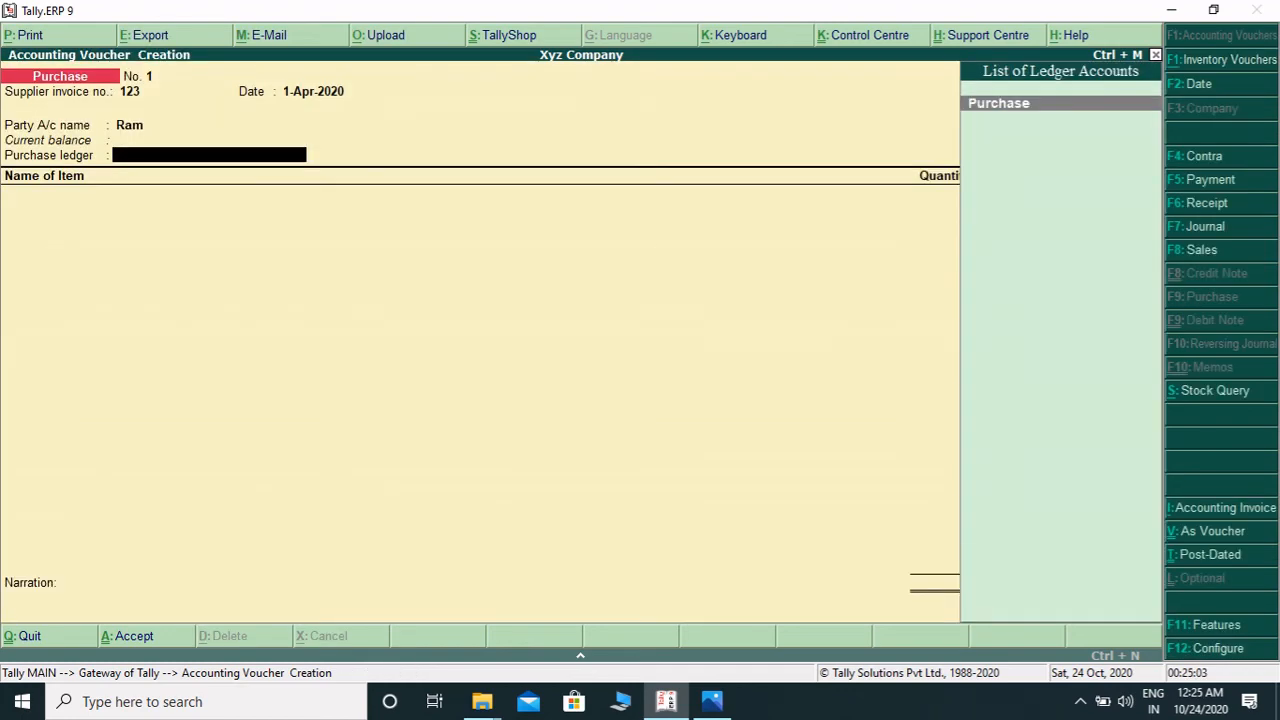
key("Return")
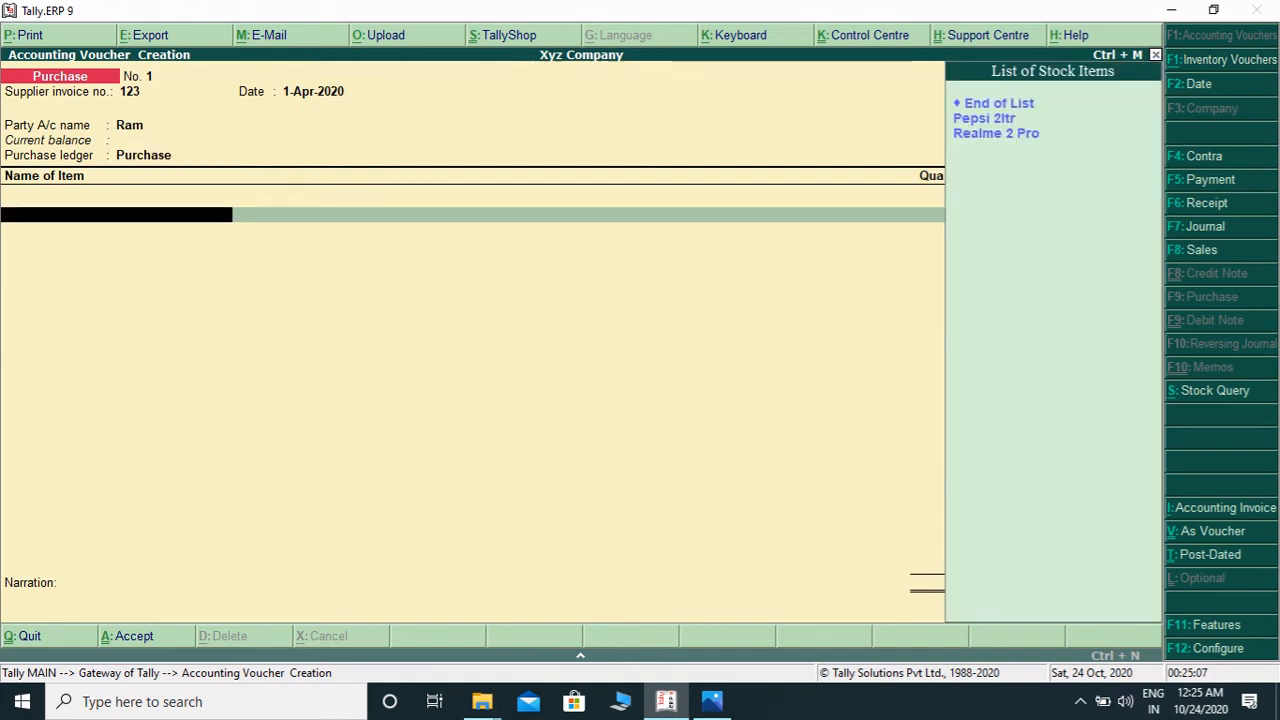
- Add Pepsi 2ltr as the first purchase item with quantity 50 pcs at a rate of 80 per pcs
key("Down")
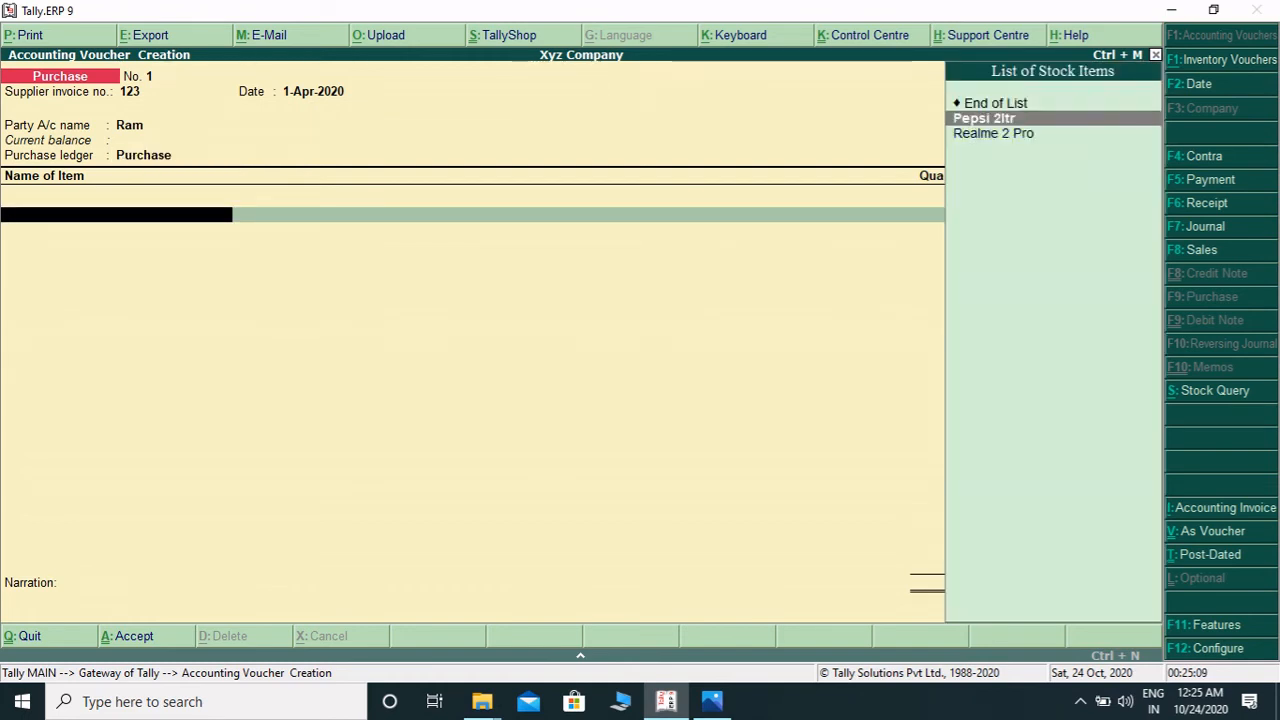
key("Return")
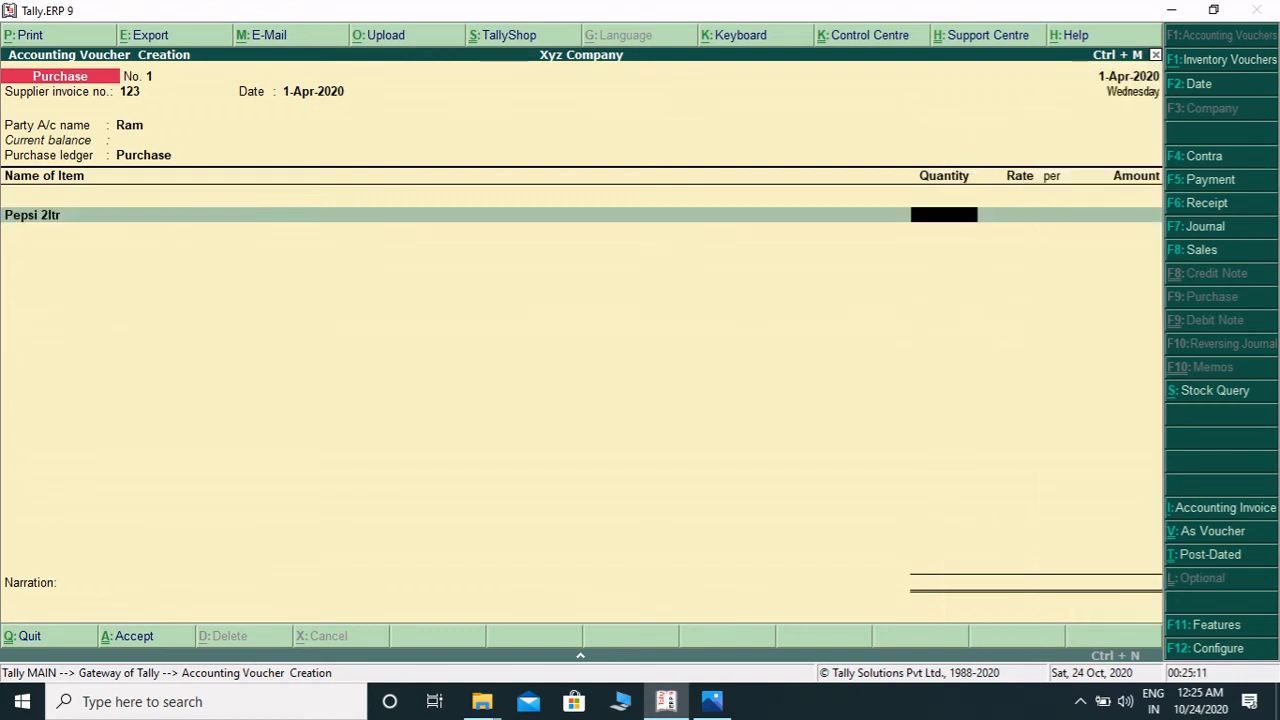
type("50")
key("Return")
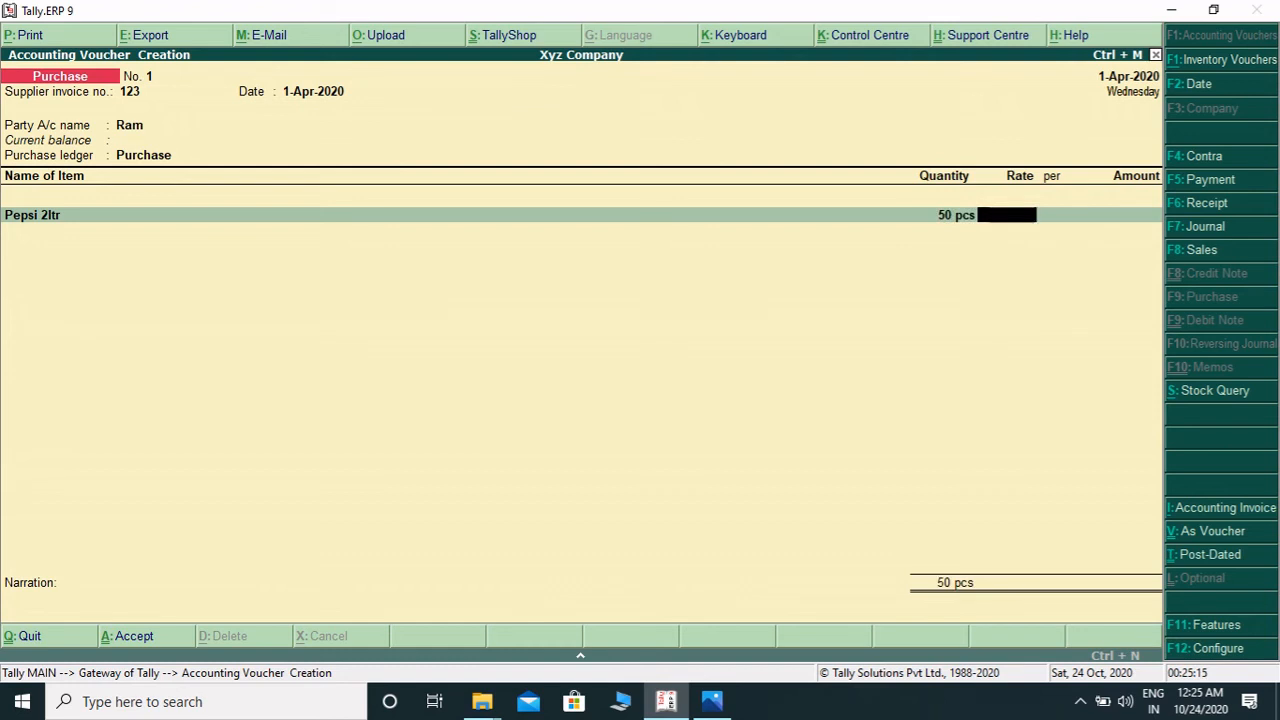
type("80")
key("Return")
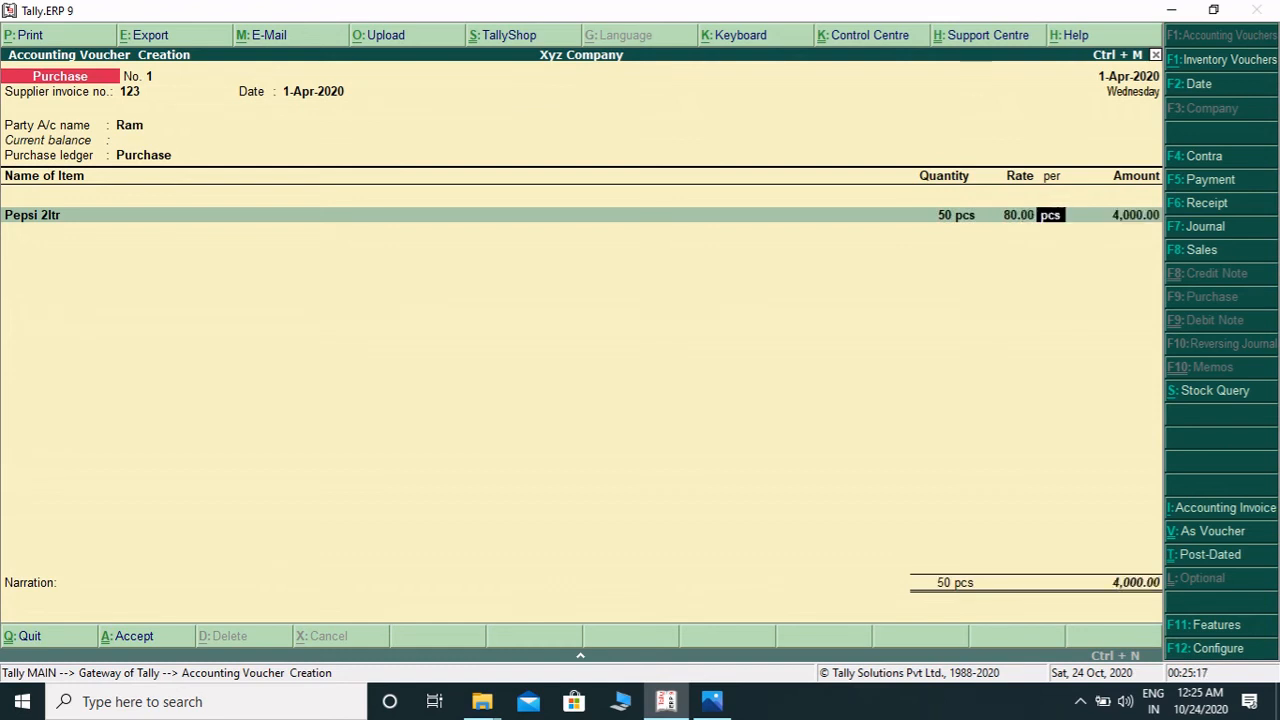
key("Return")
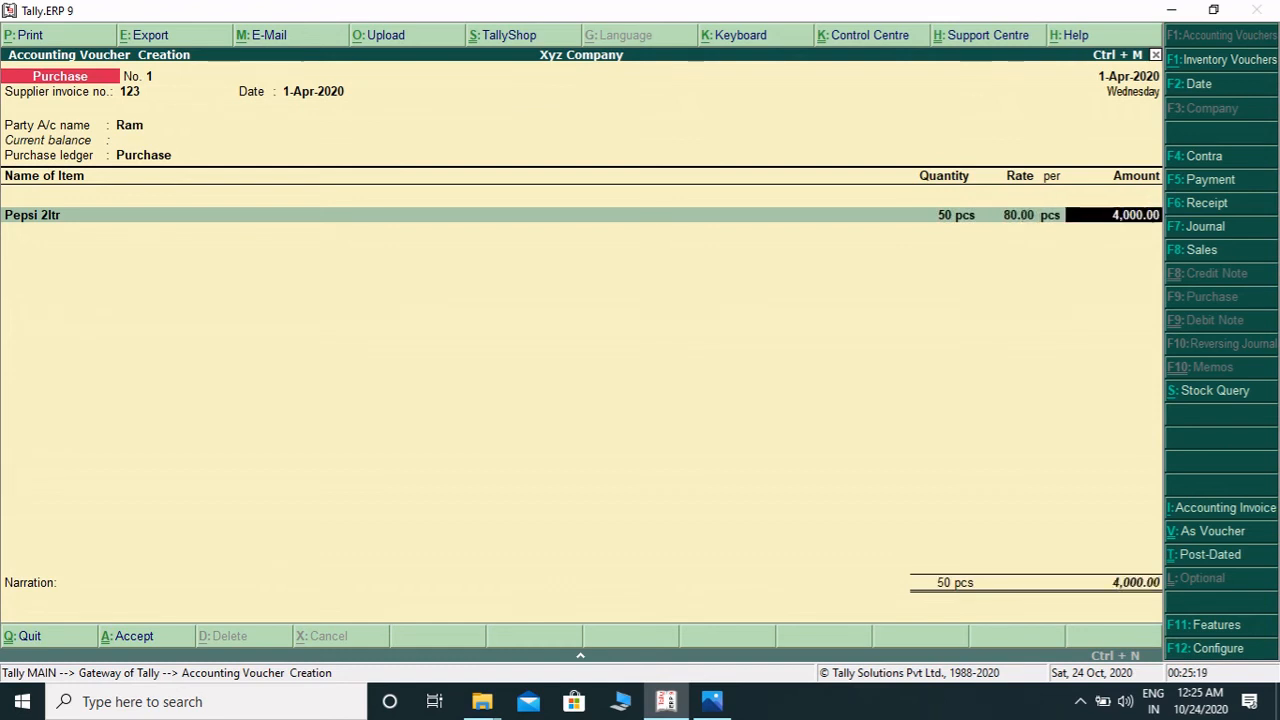
- Add Realme 2 Pro as the second purchase item with quantity 5 pcs at a rate of 8000 per pcs
key("Return")
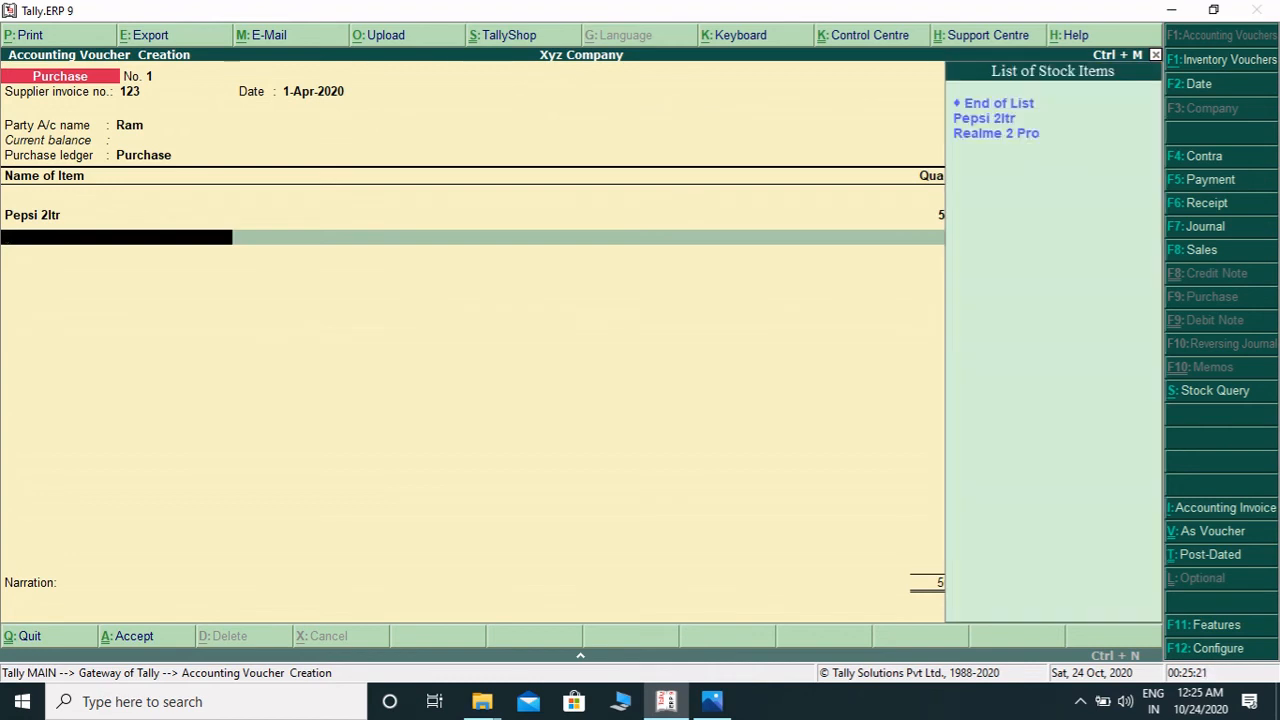
key("Down")
key("Down")
key("Return")
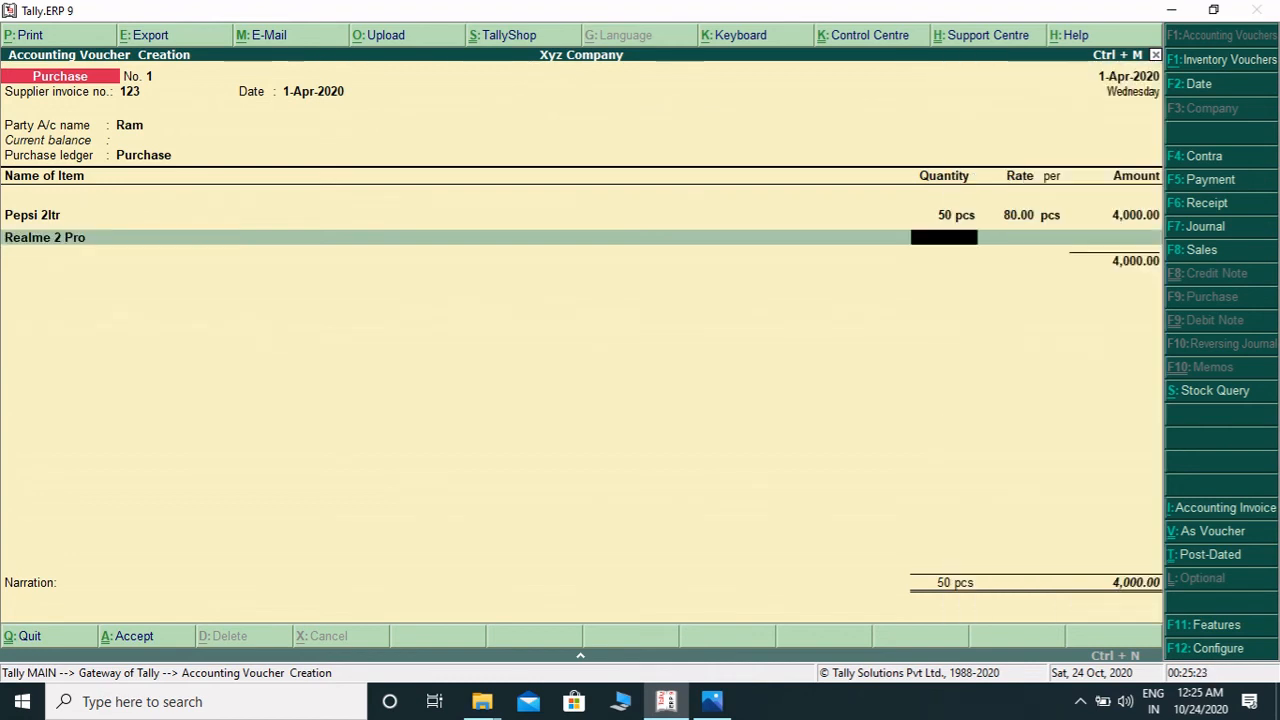
type("5")
key("Return")
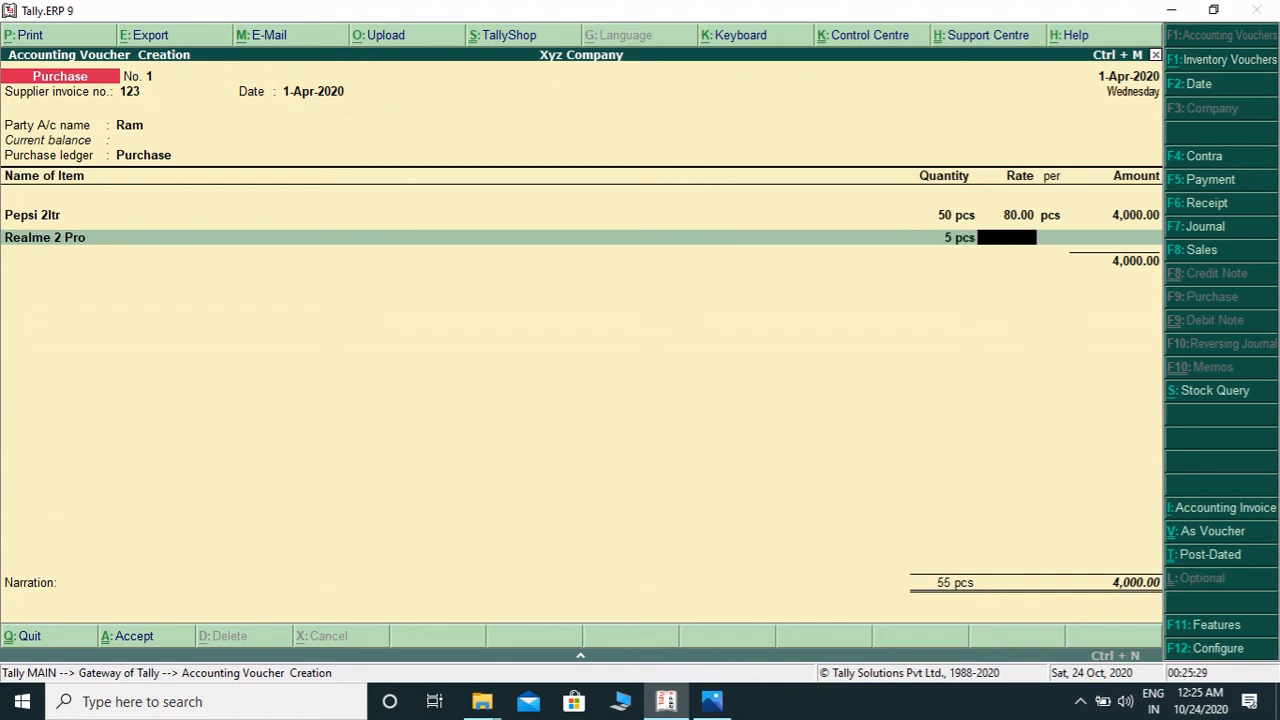
type("8000")
key("Return")
- Close the item list, skip the narration and accept the purchase voucher
key("Return")
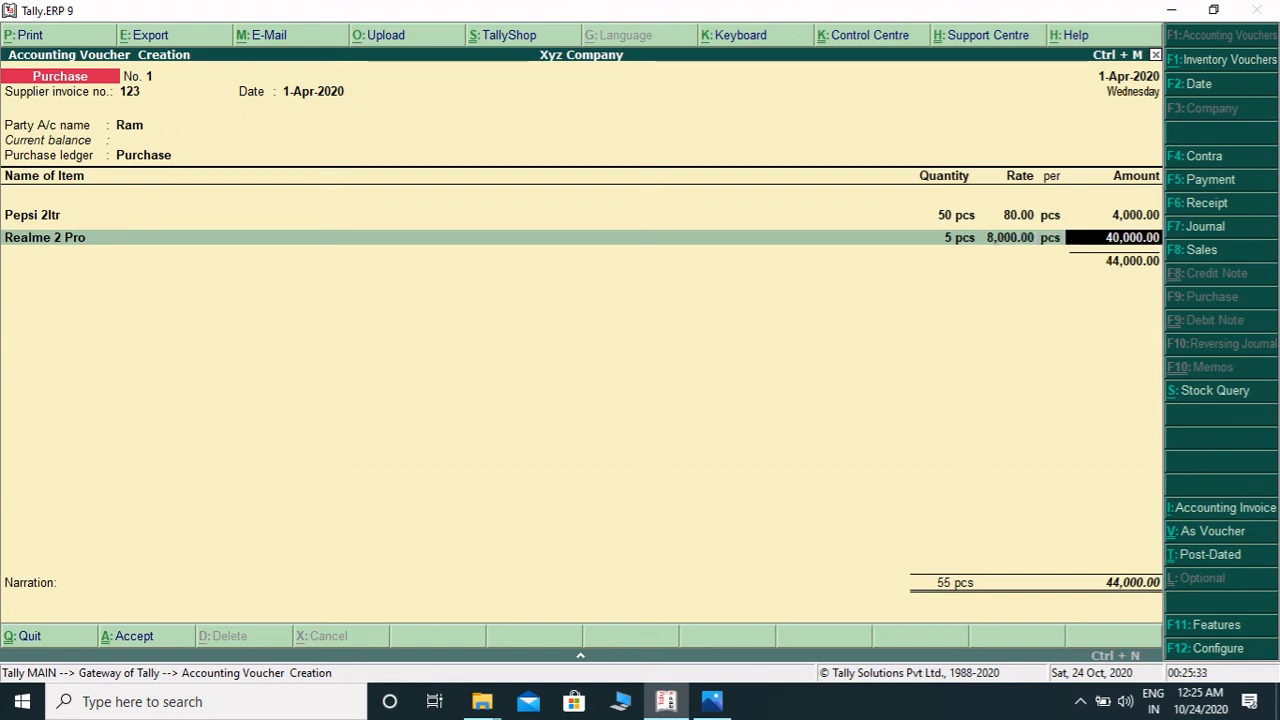
key("Return")
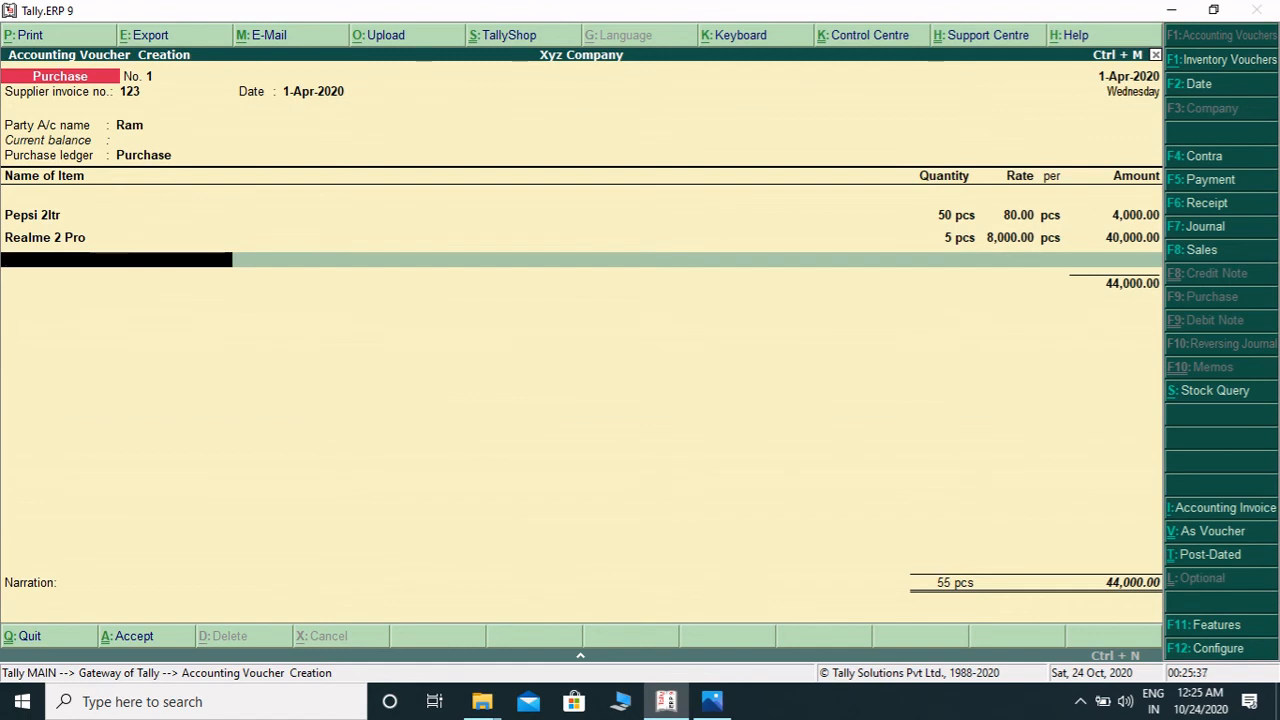
key("Return")
key("Return")
key("Return")
key("Return")
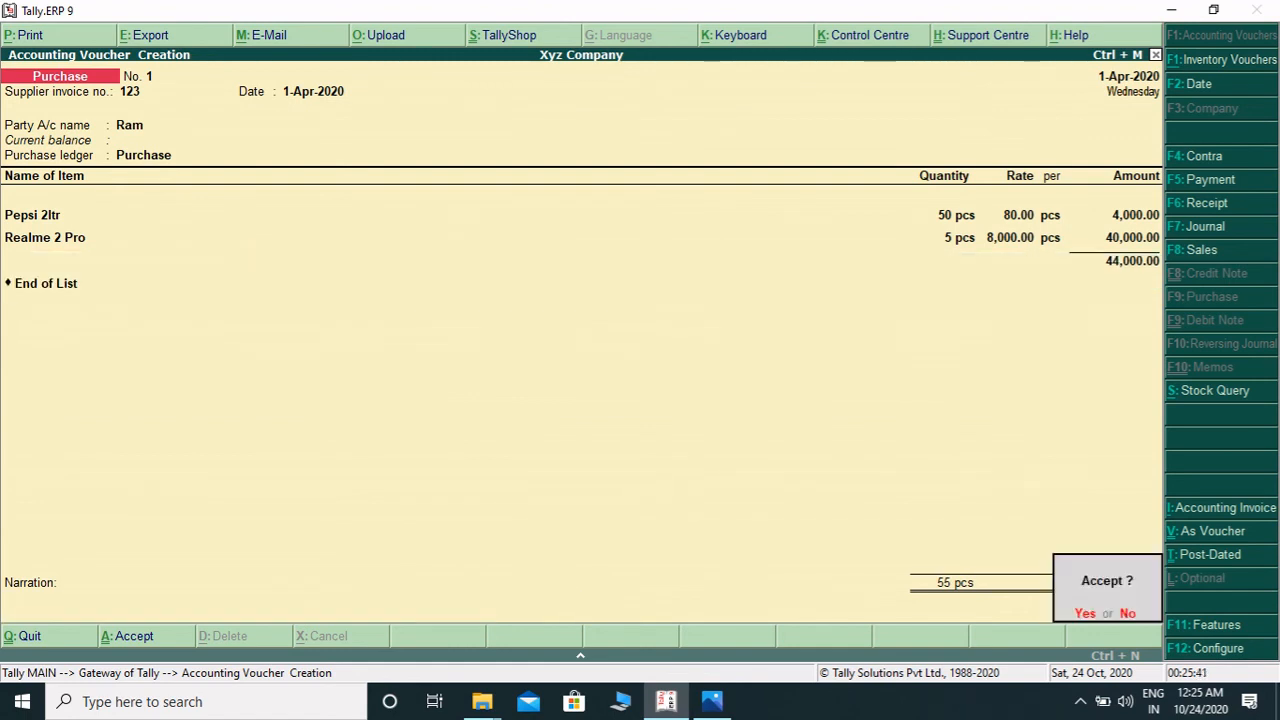
key("Return")
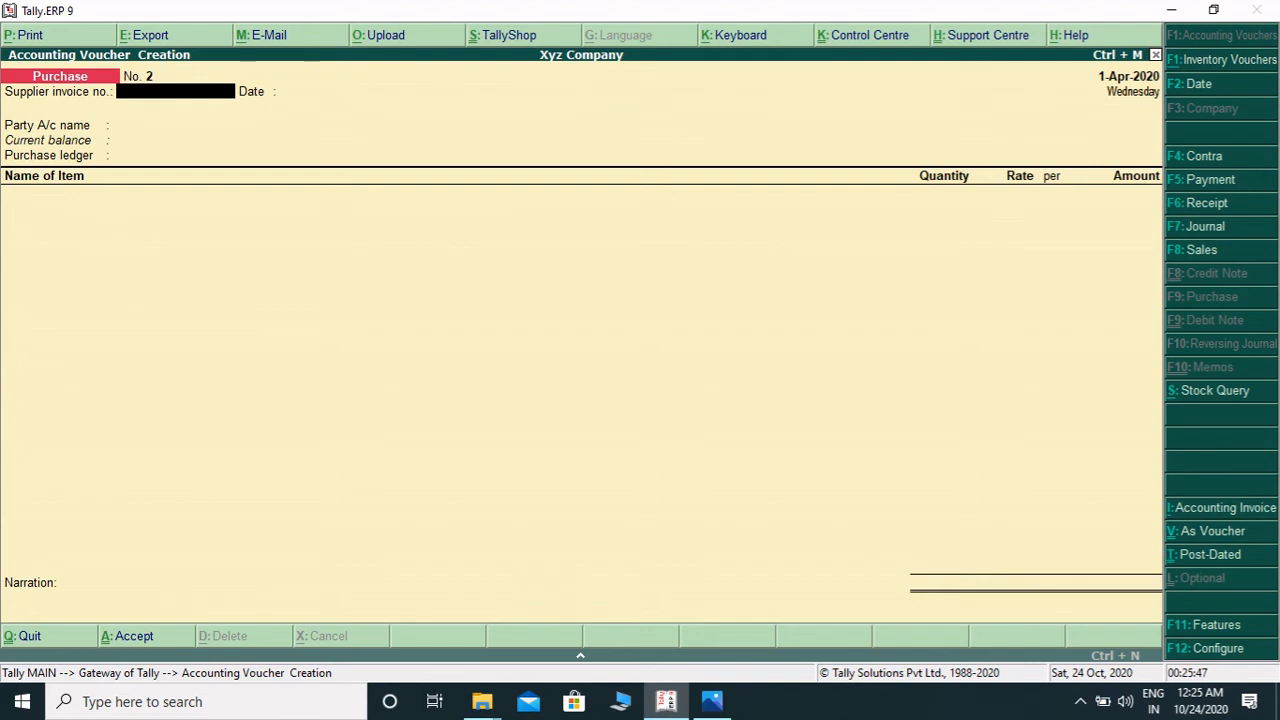
- Switch to a Sales voucher, leave the reference number blank and choose Sohan as the party account
key("F8")
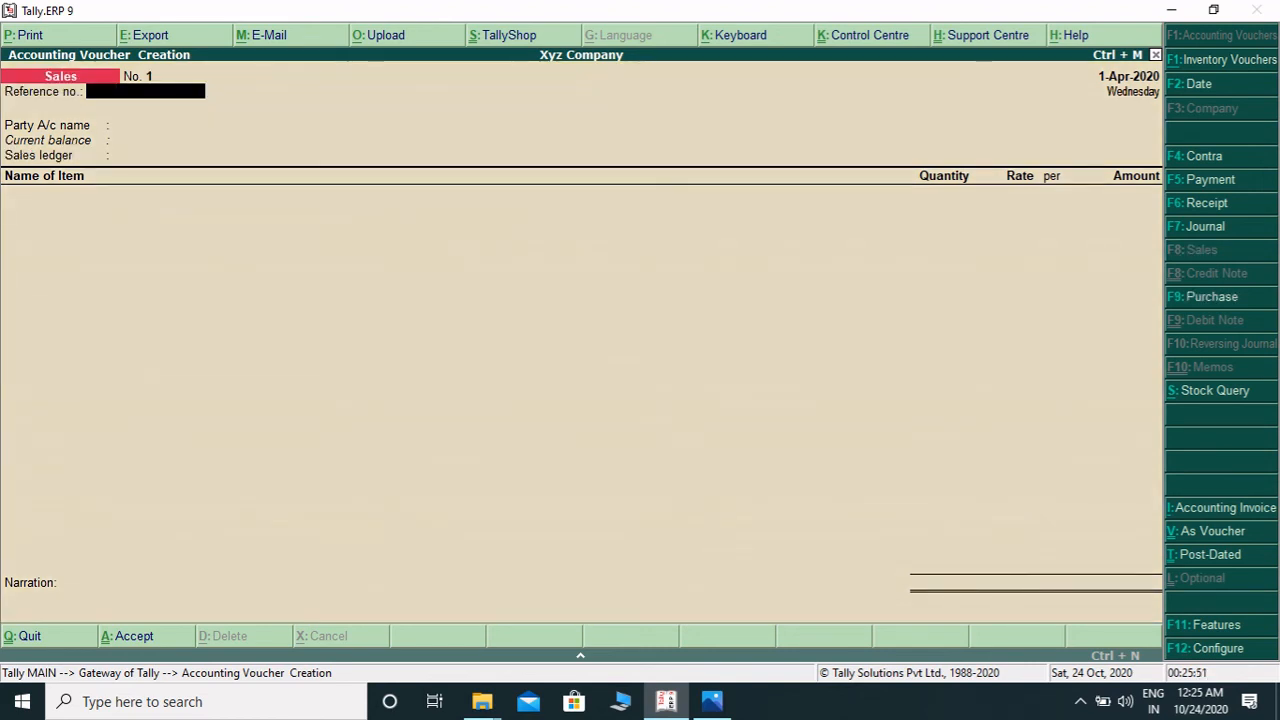
key("Return")
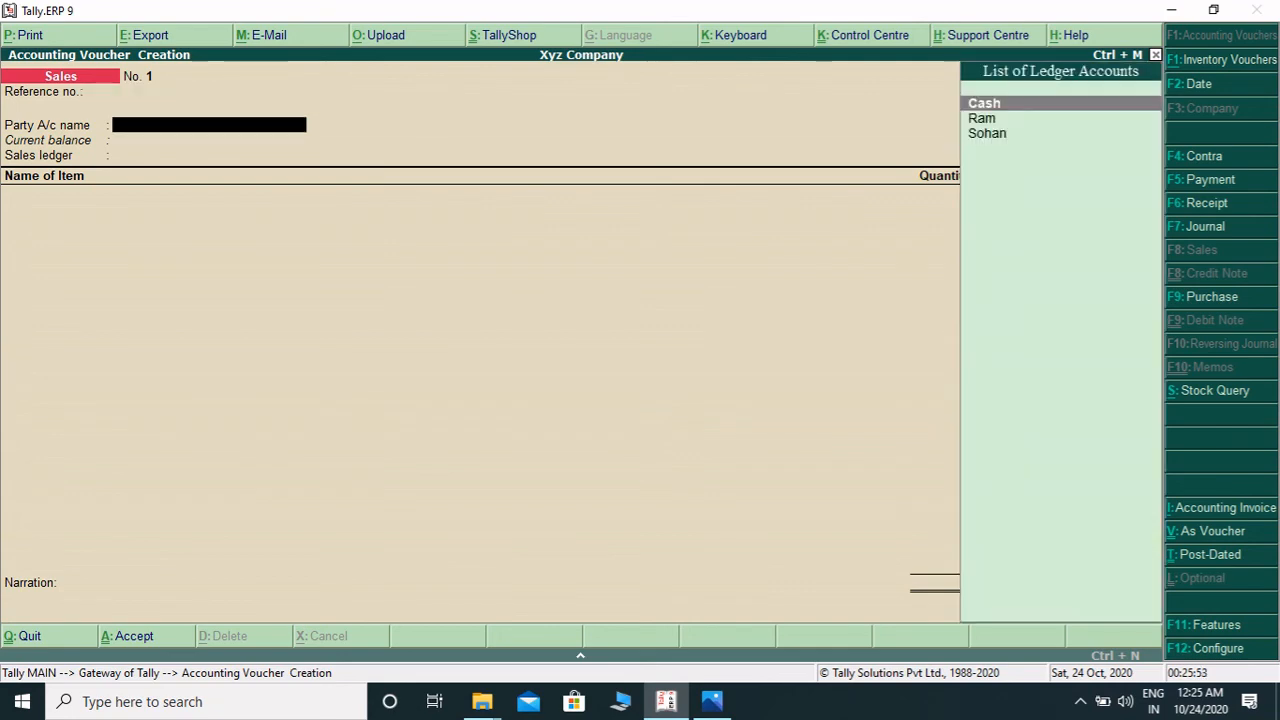
key("Down")
key("Down")
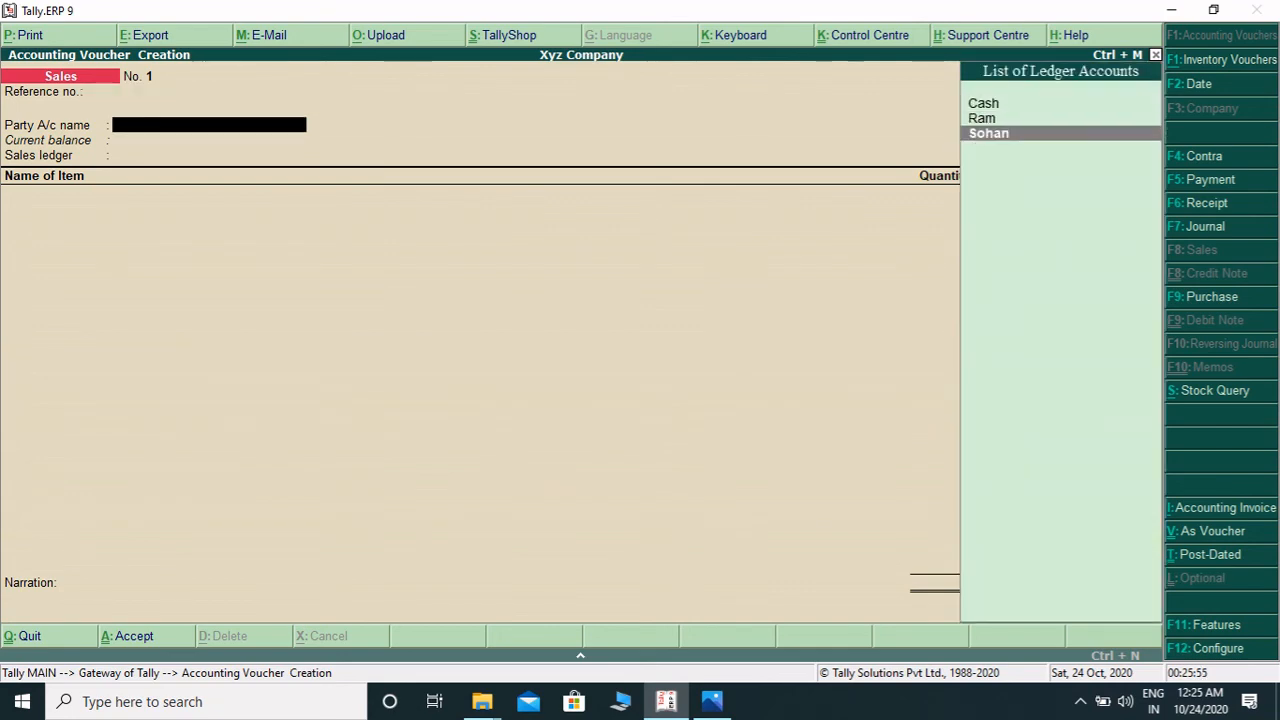
key("Return")
- Accept the buyer's party details without changes and set the sales ledger to Sale
key("Return")
key("Return")
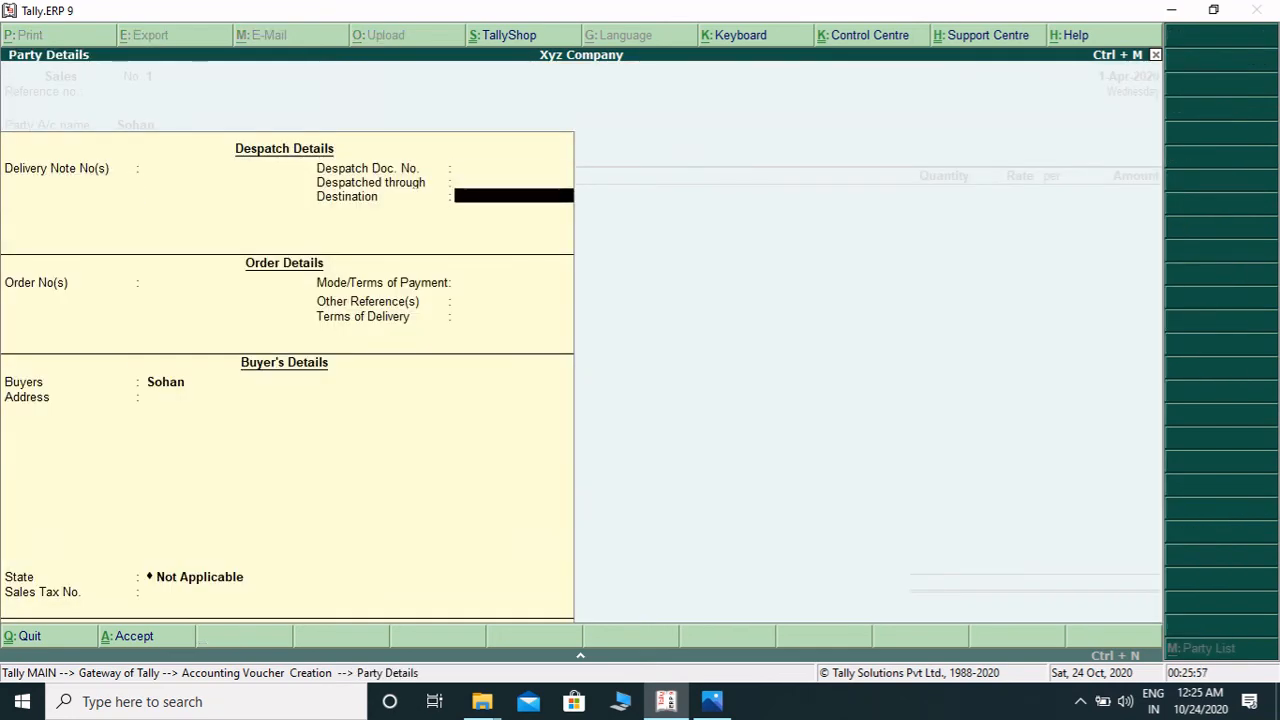
key("Return")
key("Return")
key("Return")
key("Return")
key("Return")
key("Return")
key("Return")
key("Return")
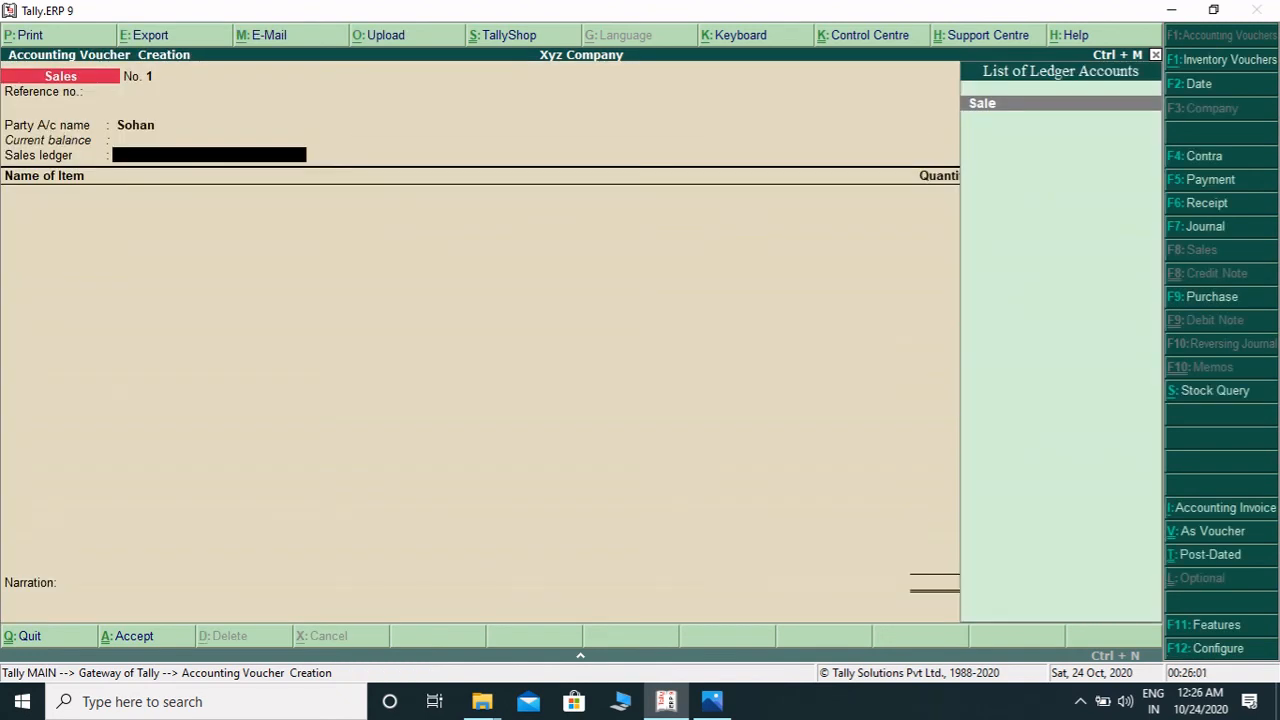
key("Return")
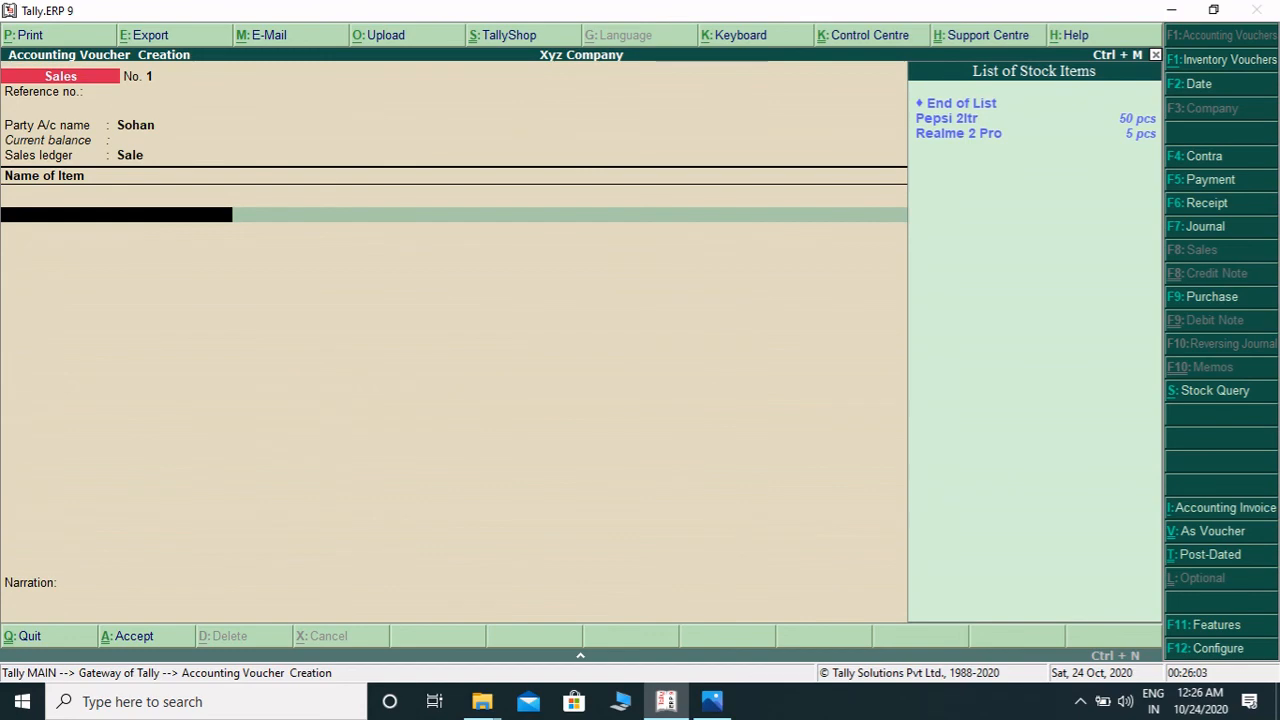
- Add Pepsi 2ltr as the first sales item with quantity 30 pcs at a rate of 85 per pcs
key("Down")
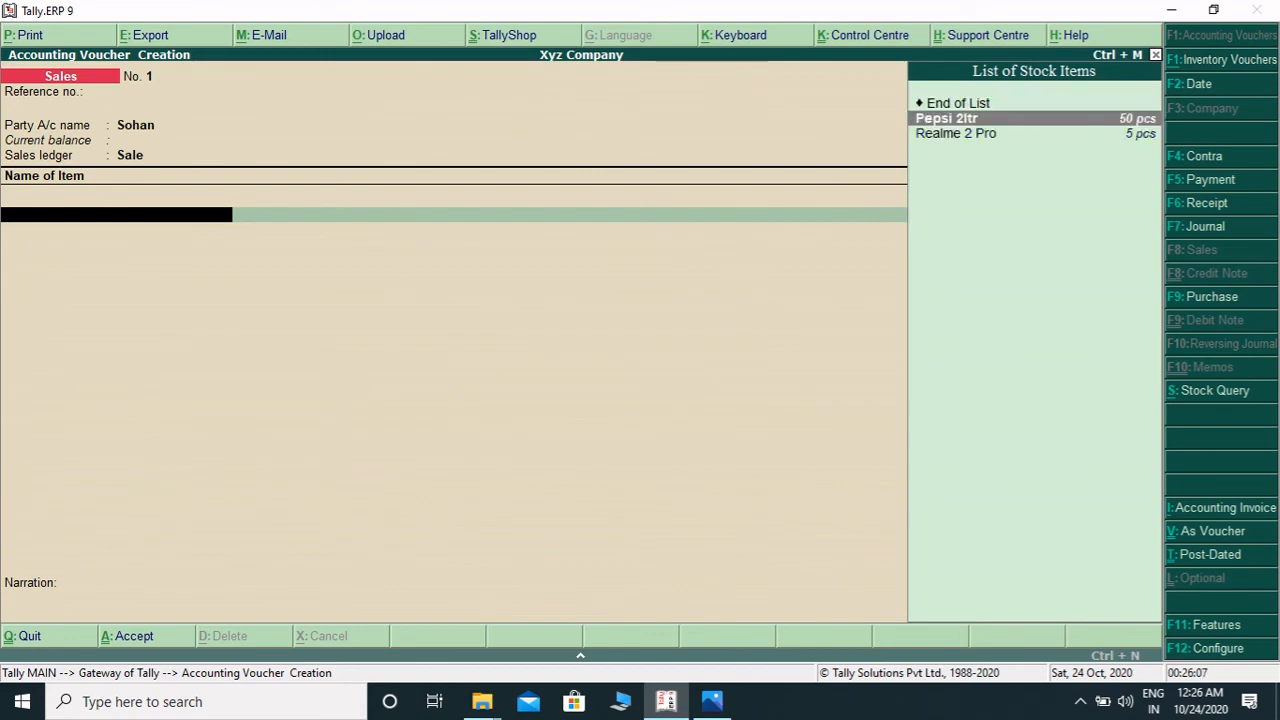
key("Return")
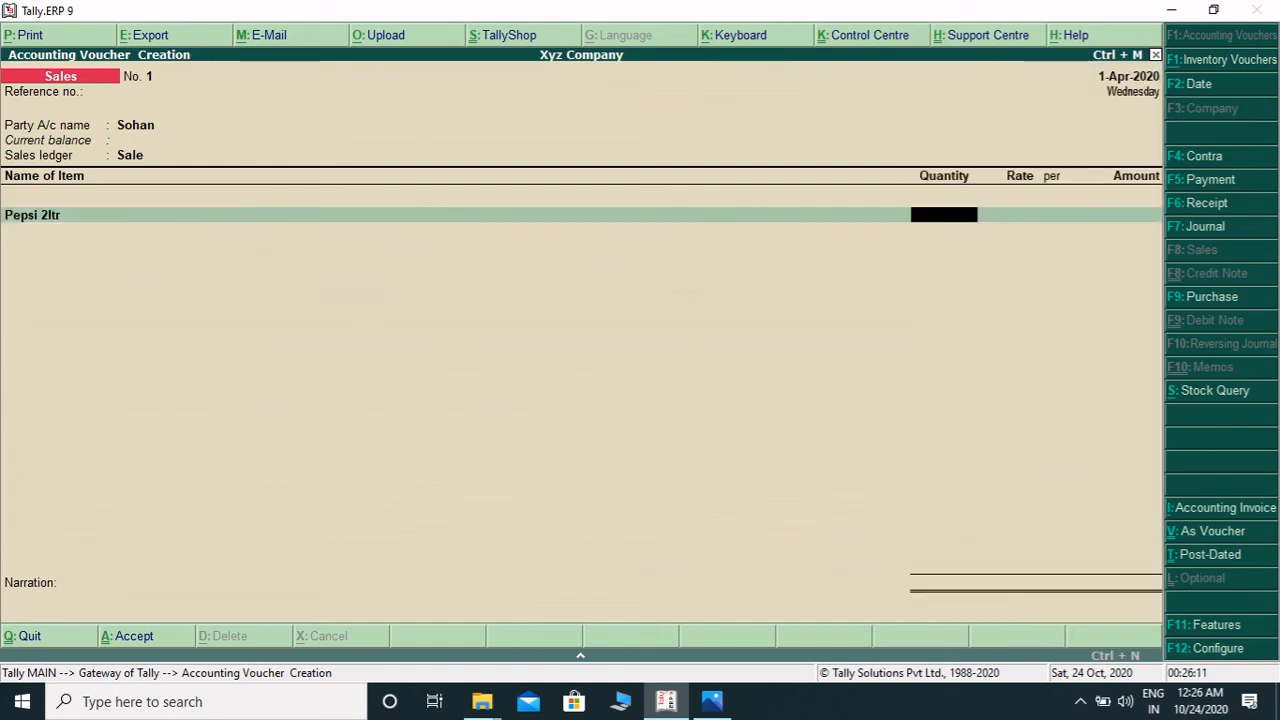
type("30")
key("Return")
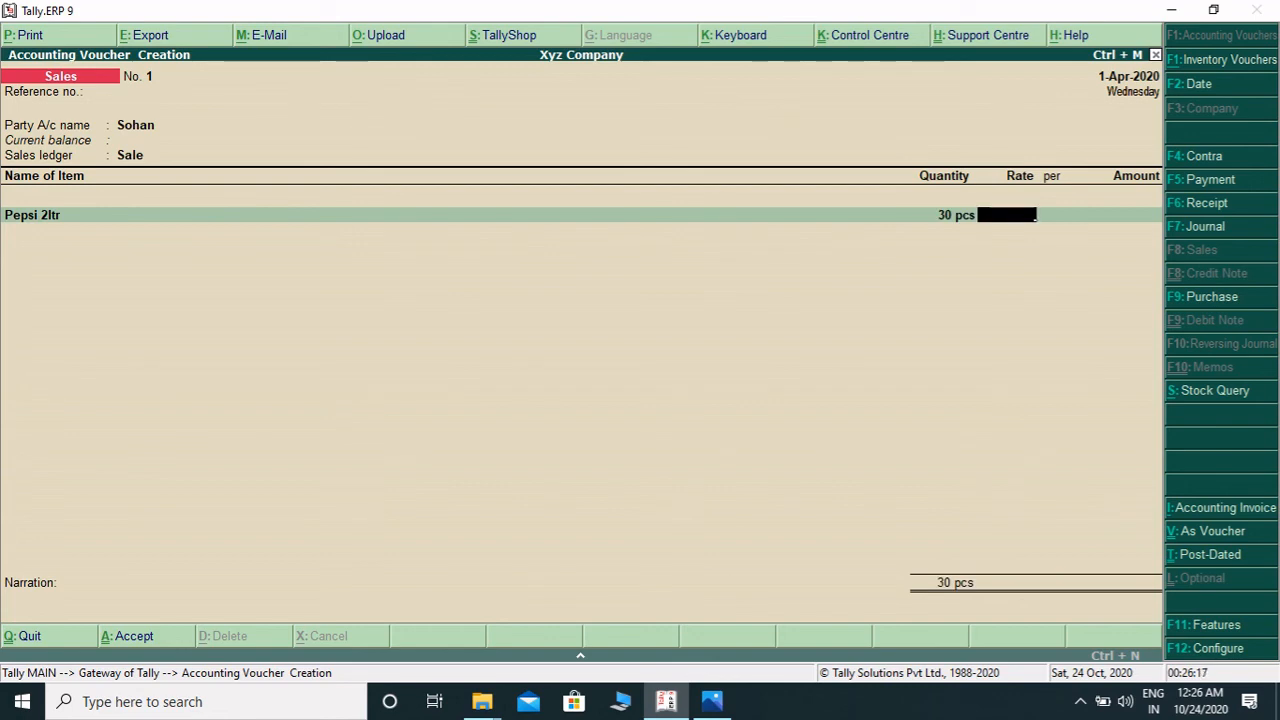
type("85")
key("Return")
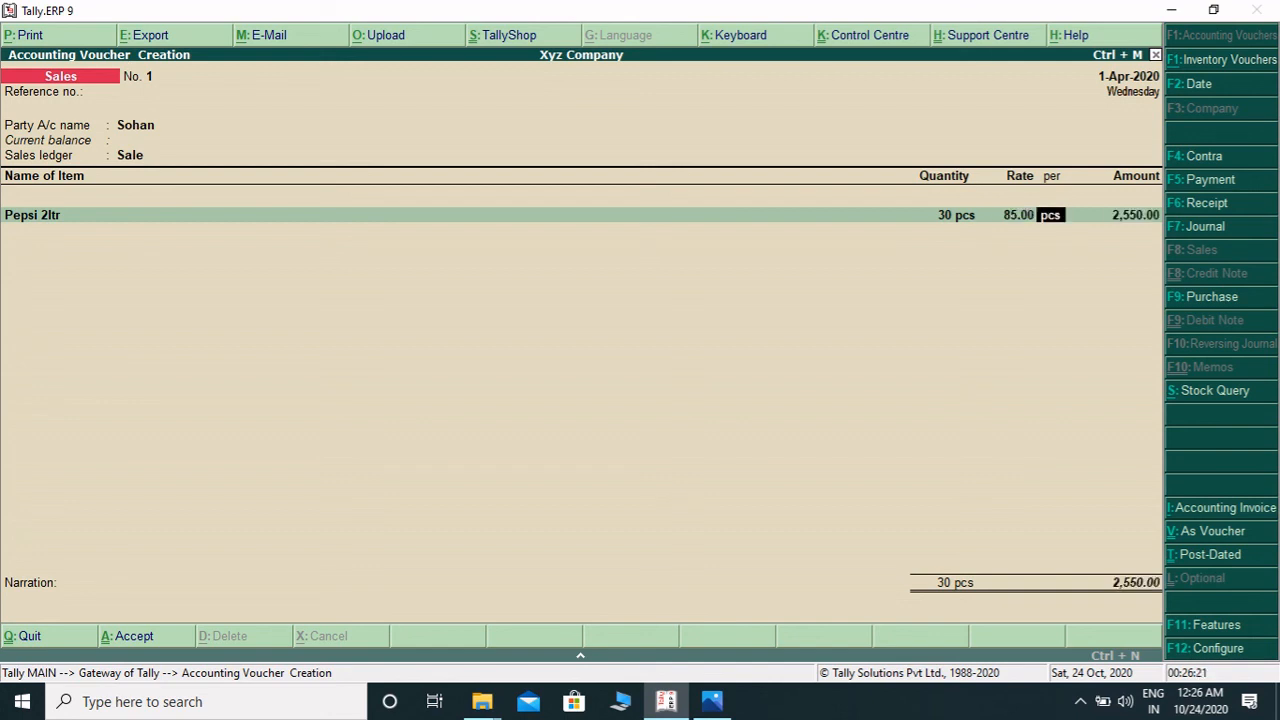
key("Return")
key("Return")
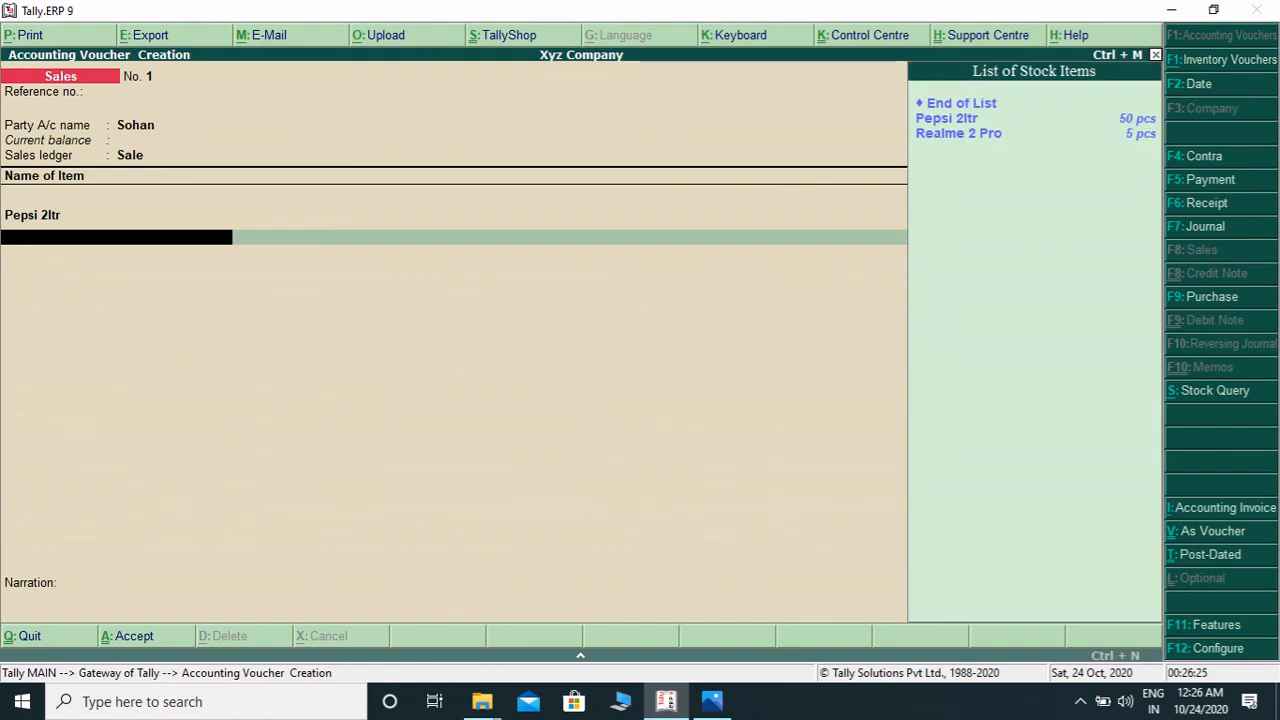
- Add Realme 2 Pro as the second sales item with quantity 3 pcs at a rate of 10000 per pcs
key("Down")
key("Down")
key("Return")
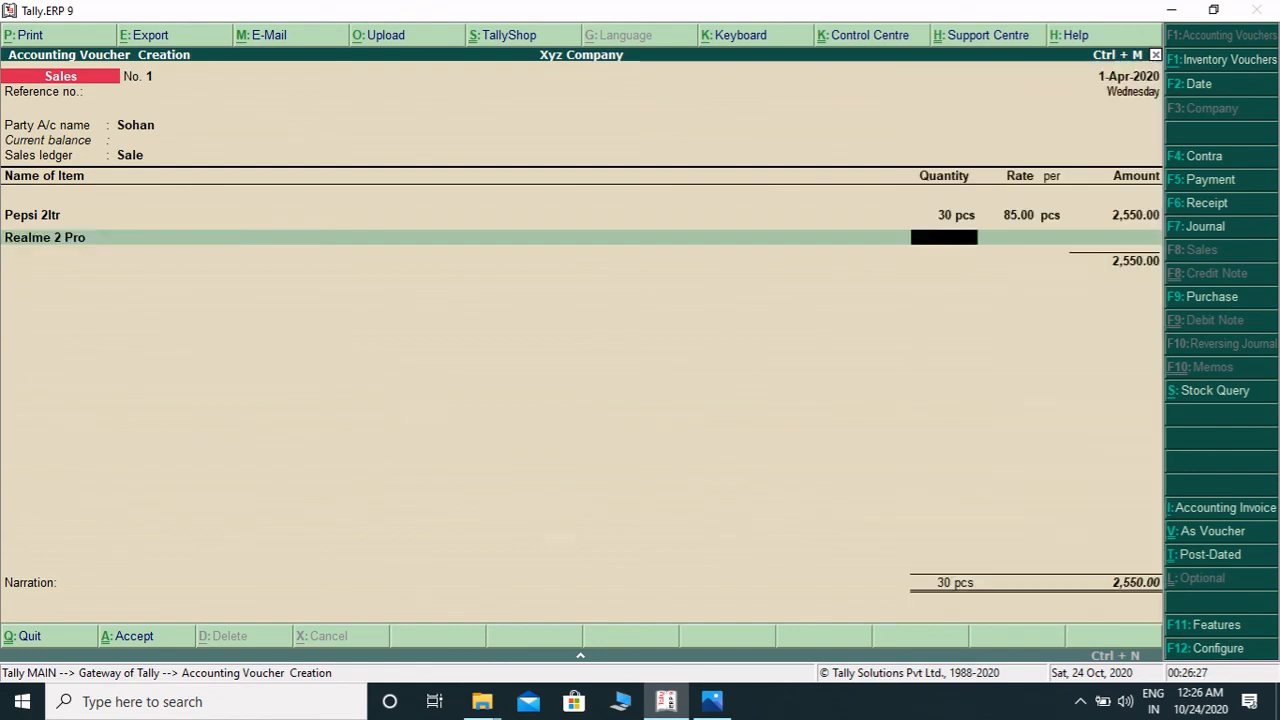
type("3")
key("Return")
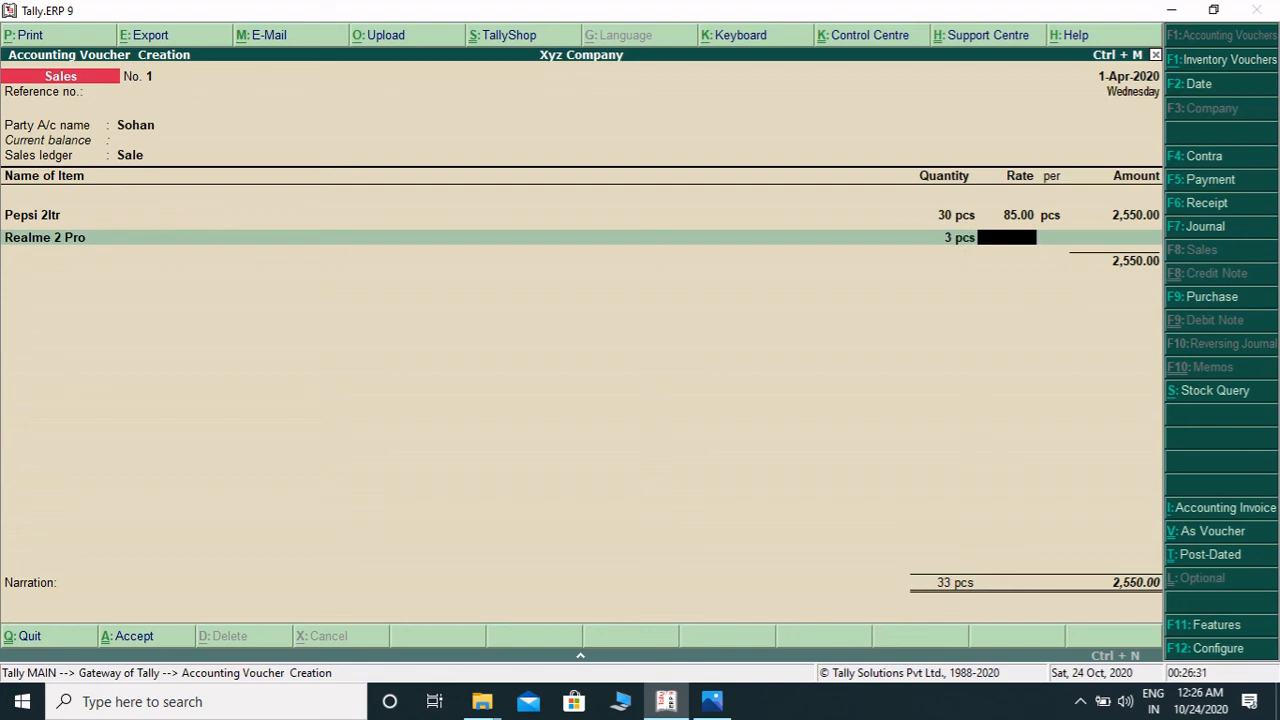
type("10000")
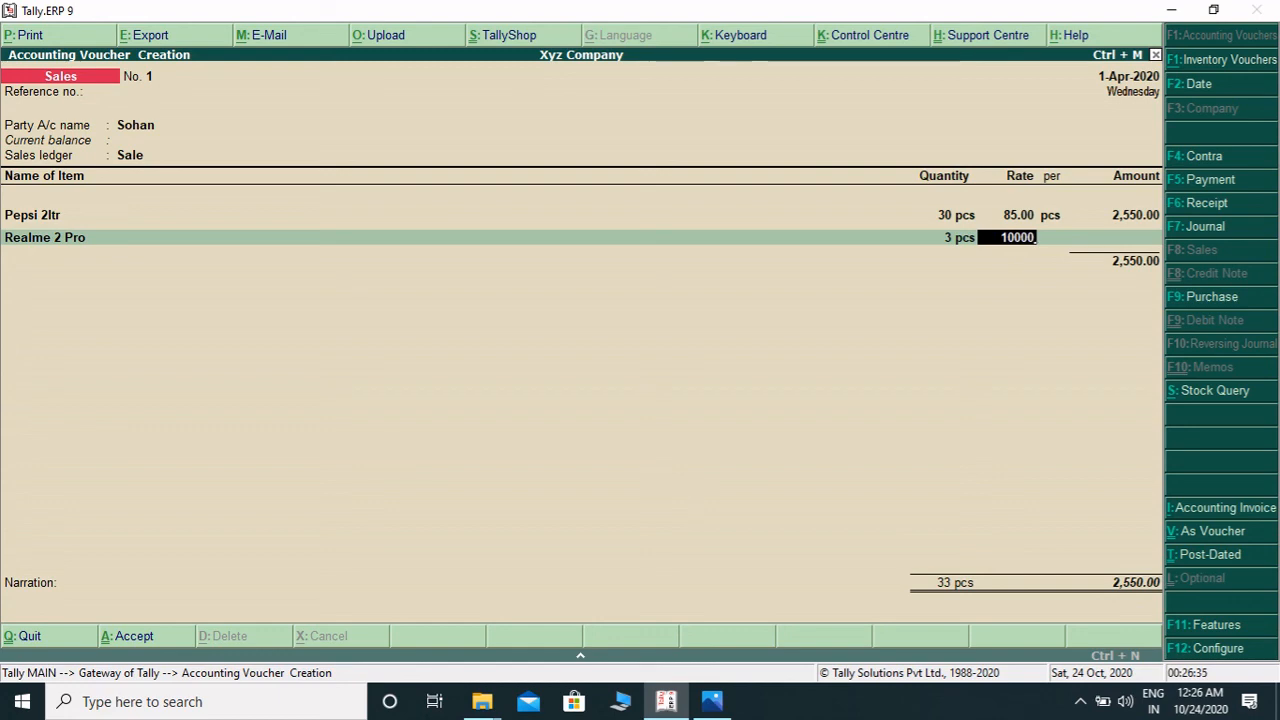
key("Return")
- Close the item list, skip the narration and accept the sales voucher
key("Return")
key("Return")
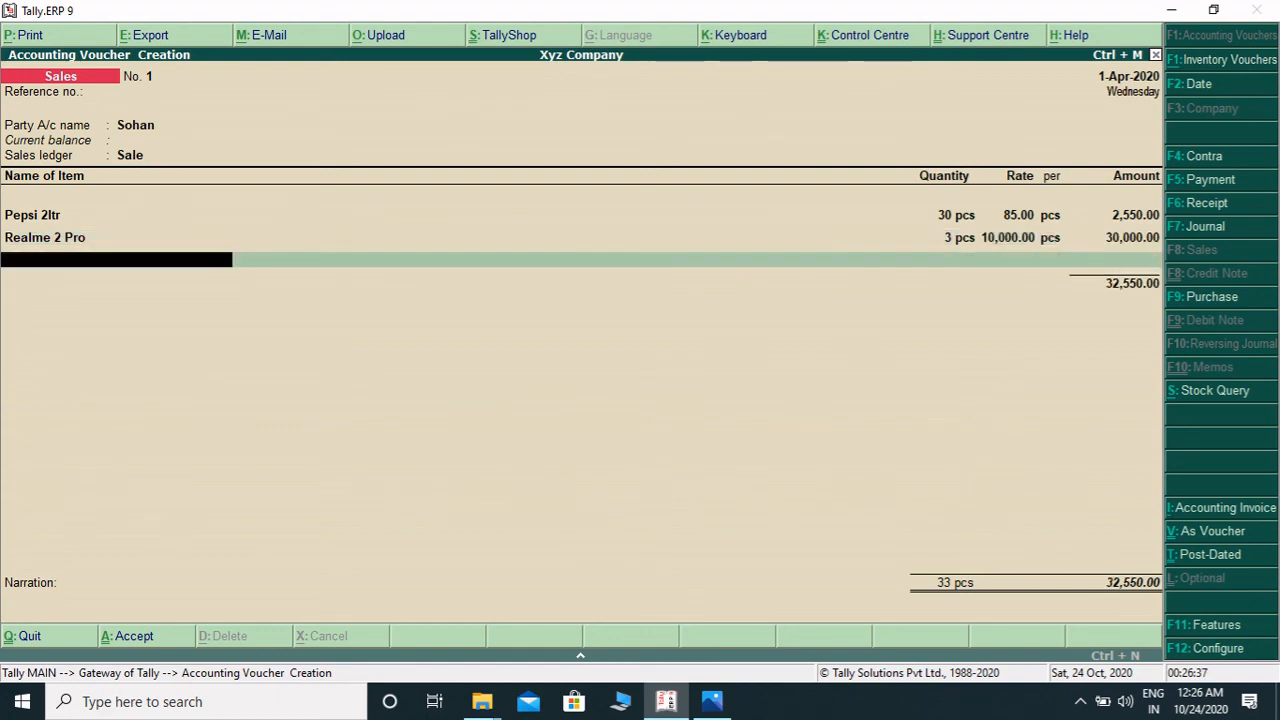
key("Return")
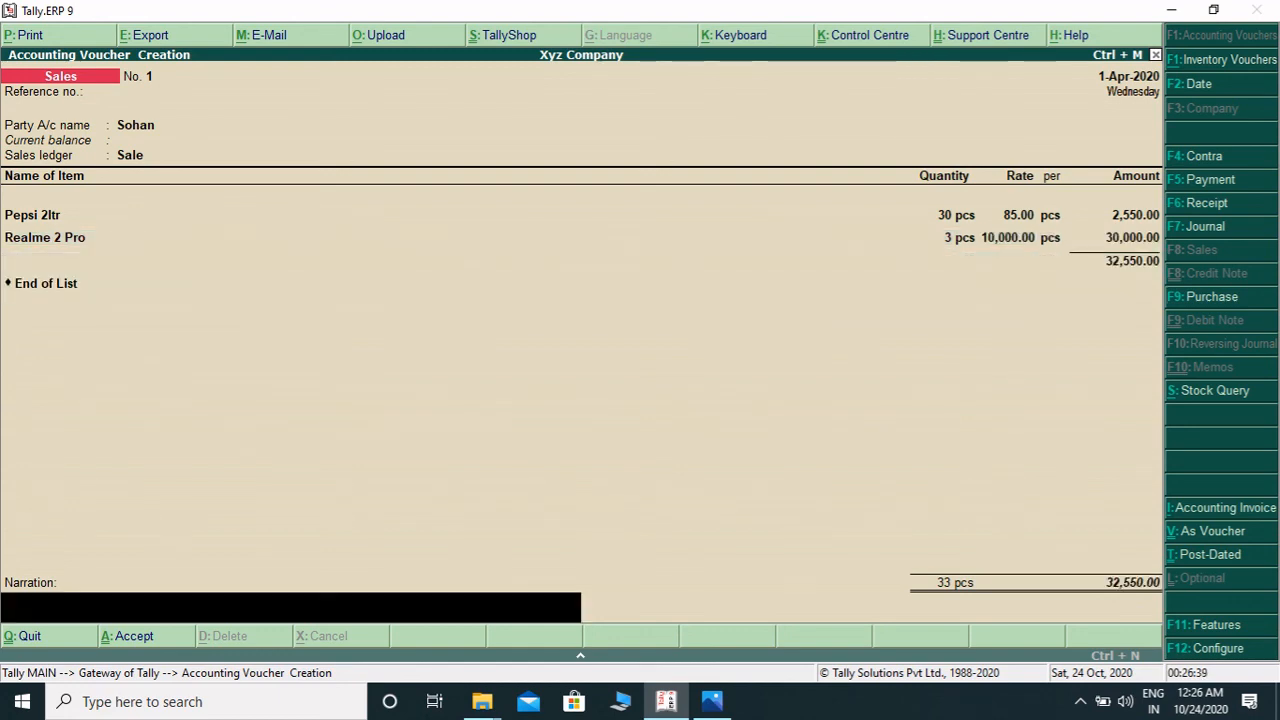
key("Return")
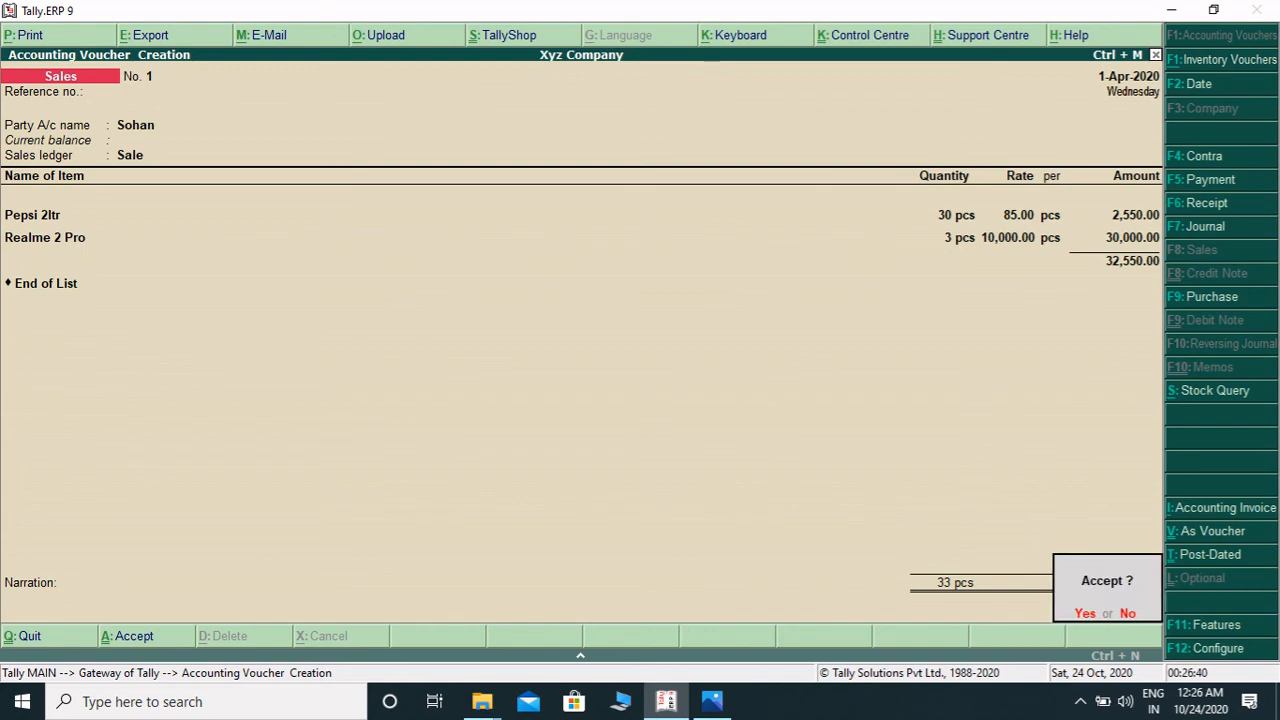
key("Return")
- Quit voucher entry to the gateway, open the Stock Summary report and drill into the Pepsi group
key("Escape")
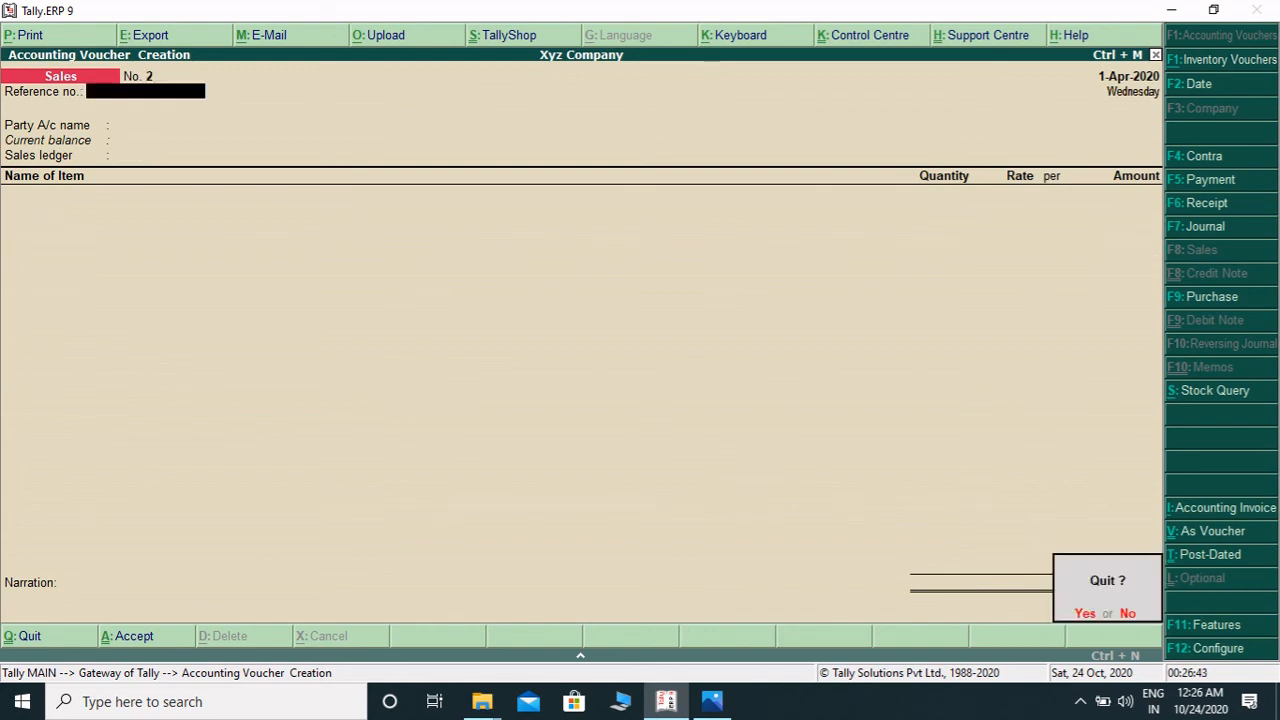
key("Return")
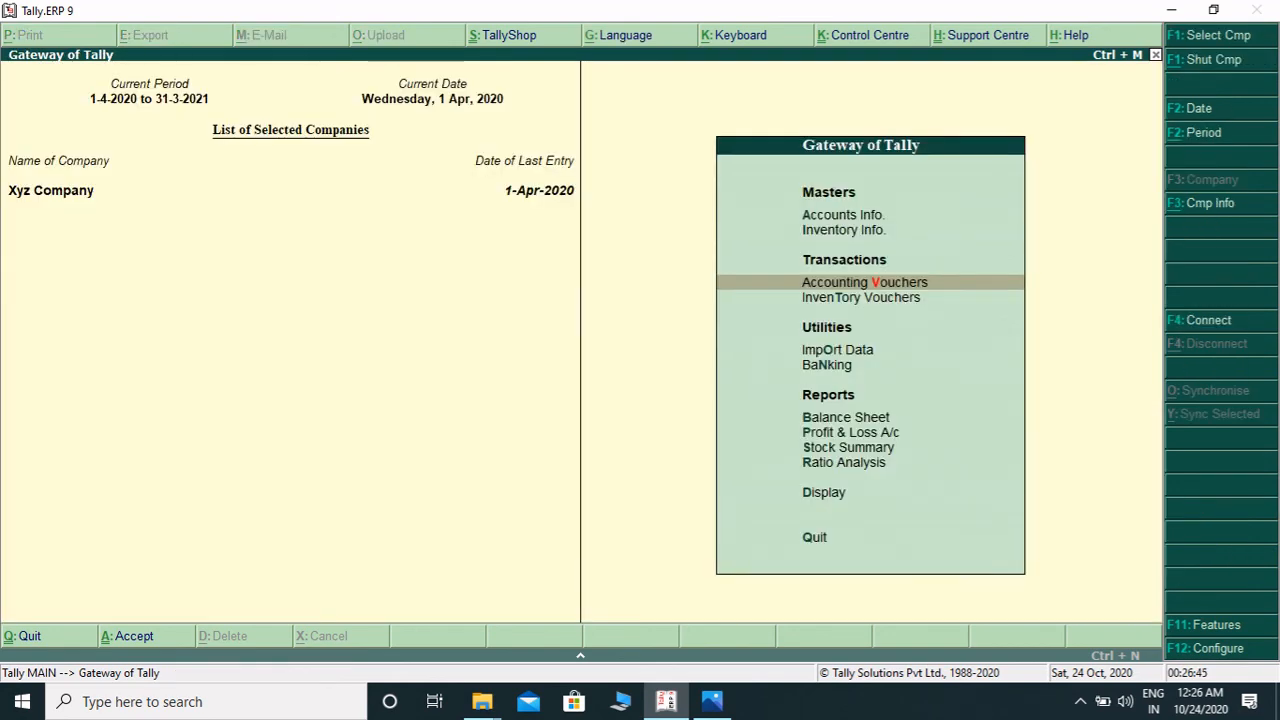
key("Down")
key("Down")
key("Down")
key("Down")
key("Down")
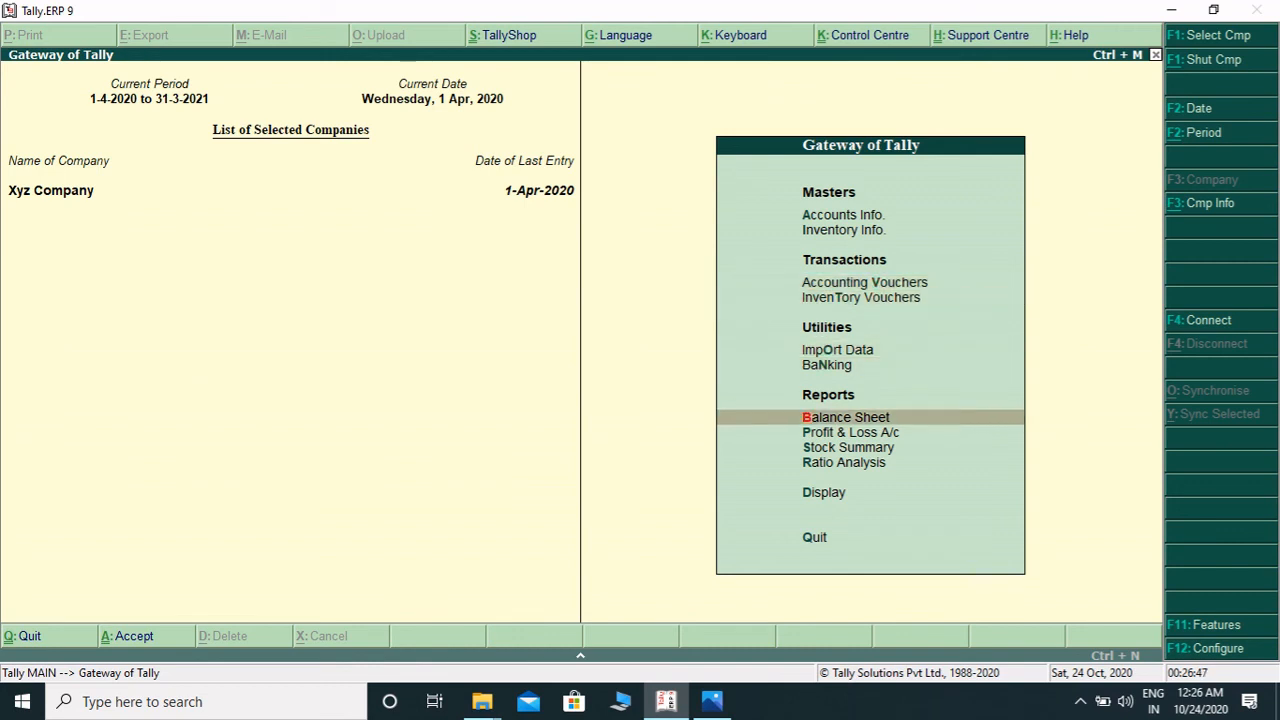
key("Down")
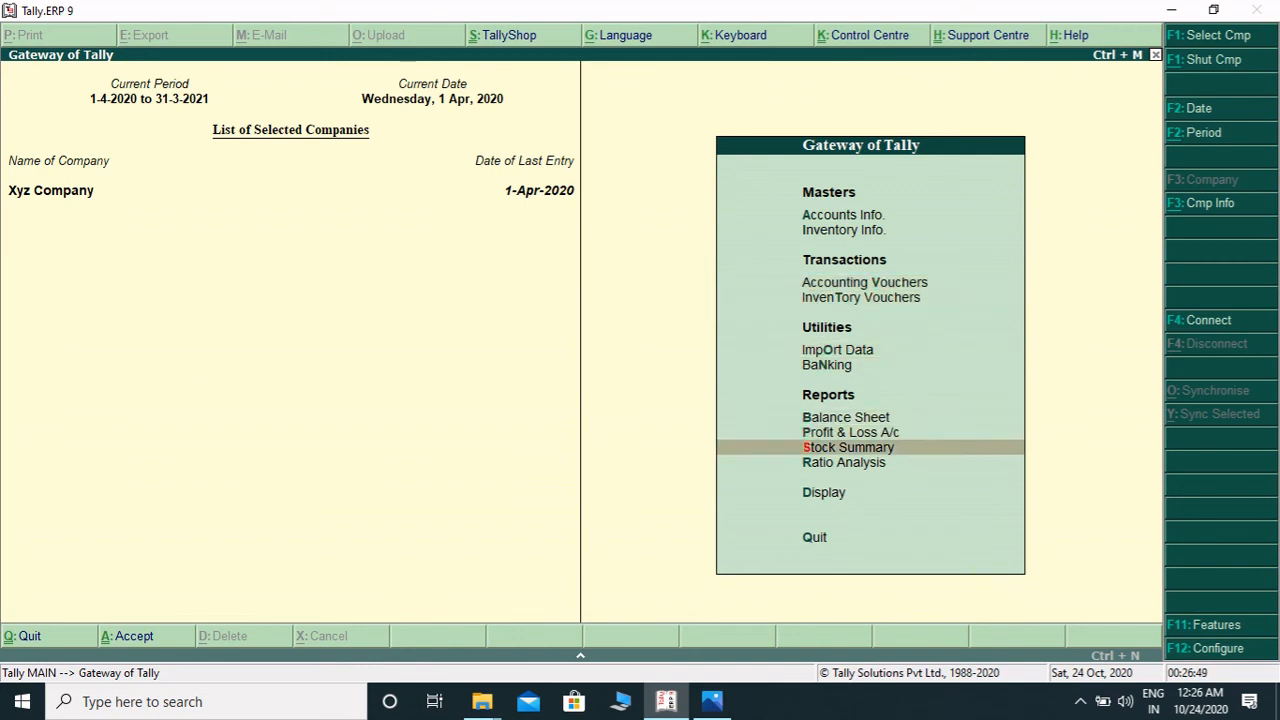
key("Return")
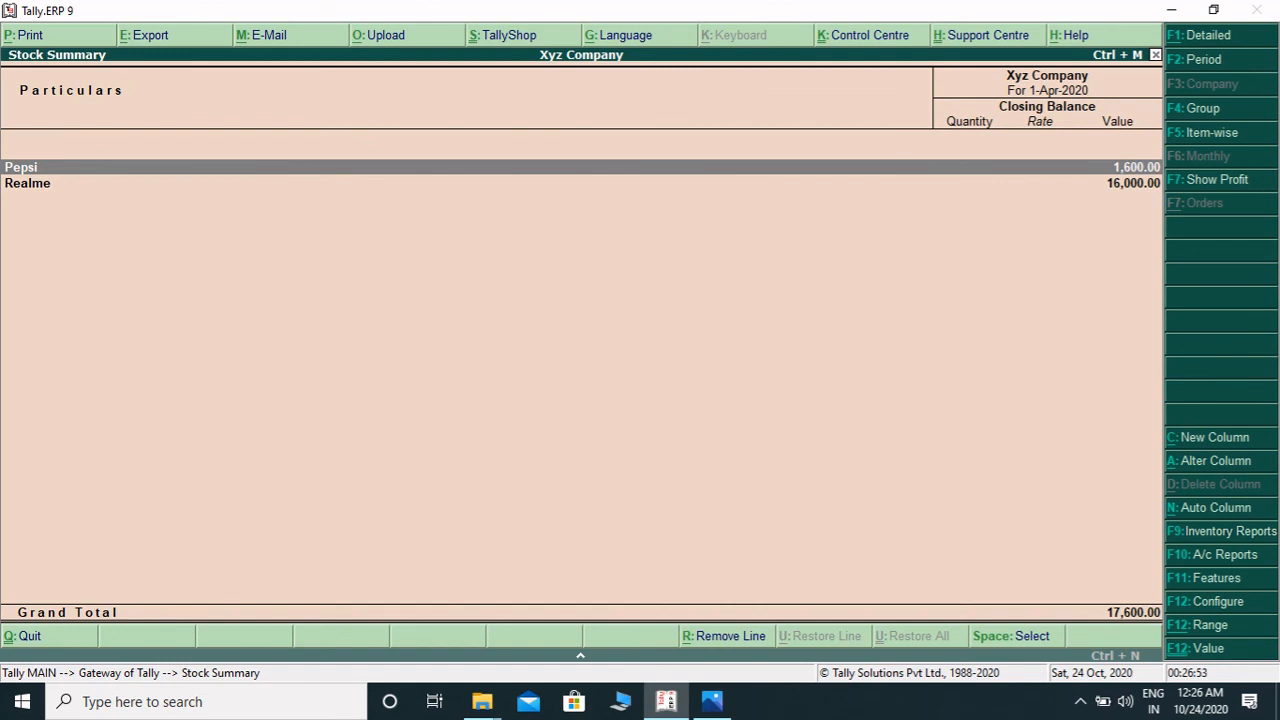
key("Return")
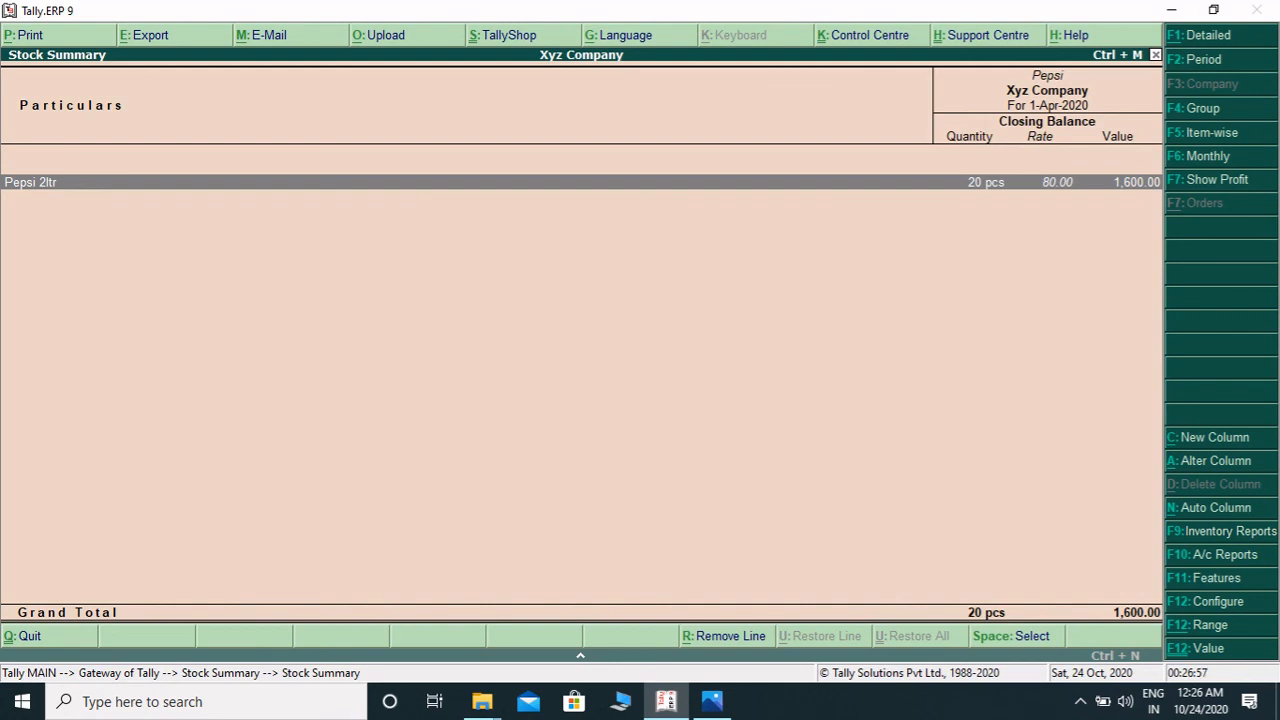
- Open the monthly stock summary for Pepsi 2ltr, then return to the group-level Stock Summary
key("Return")
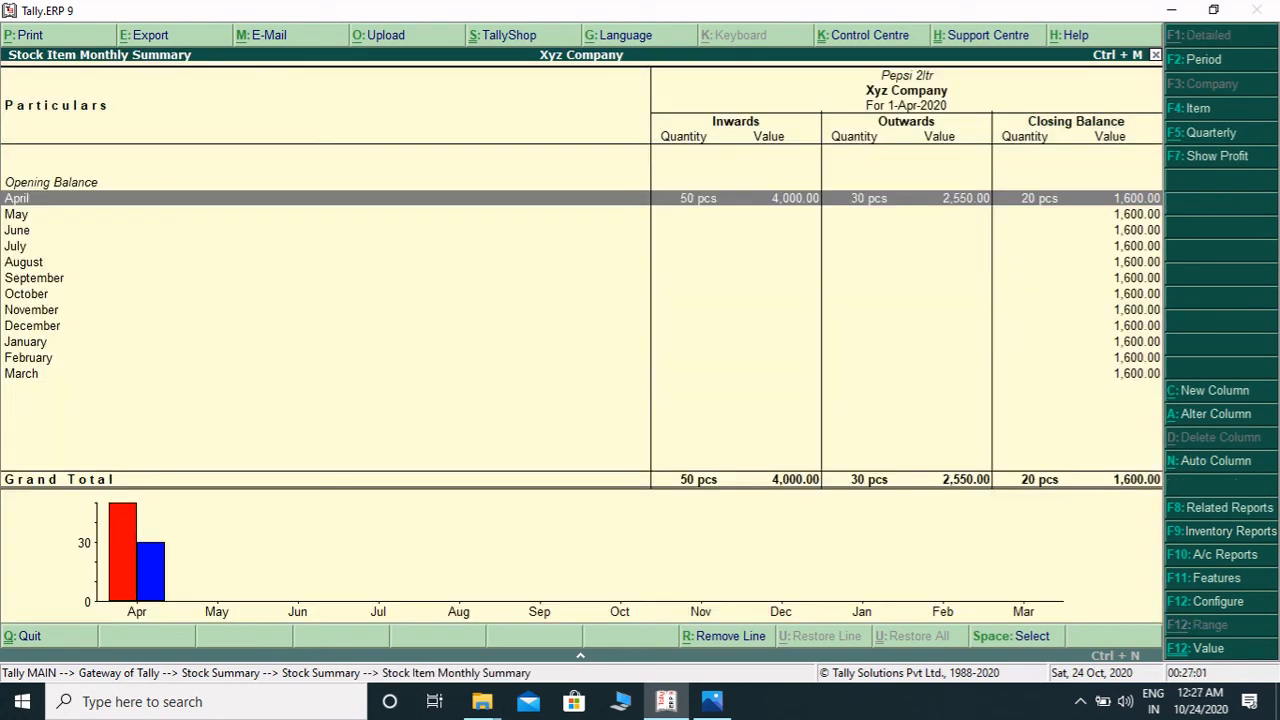
key("Escape")
key("Escape")
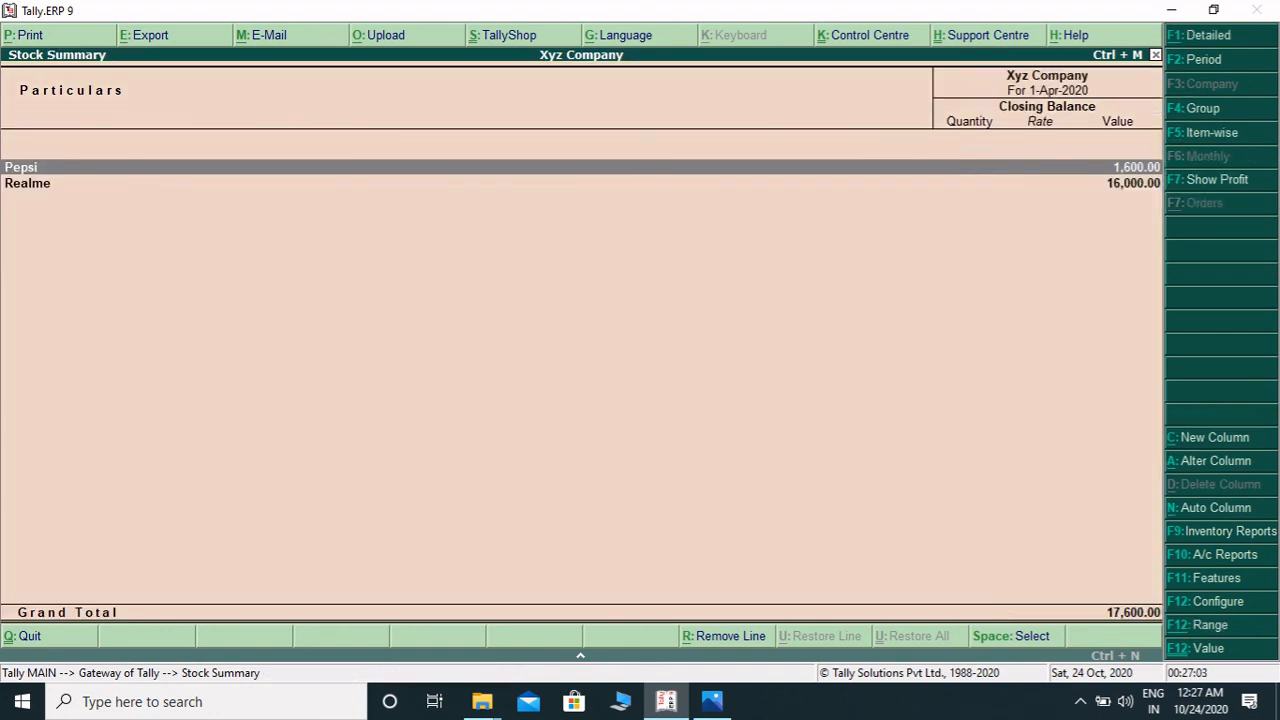
- Drill into the Realme group and the Realme 2 Pro monthly summary, then back out to the gateway
key("Down")
key("Return")
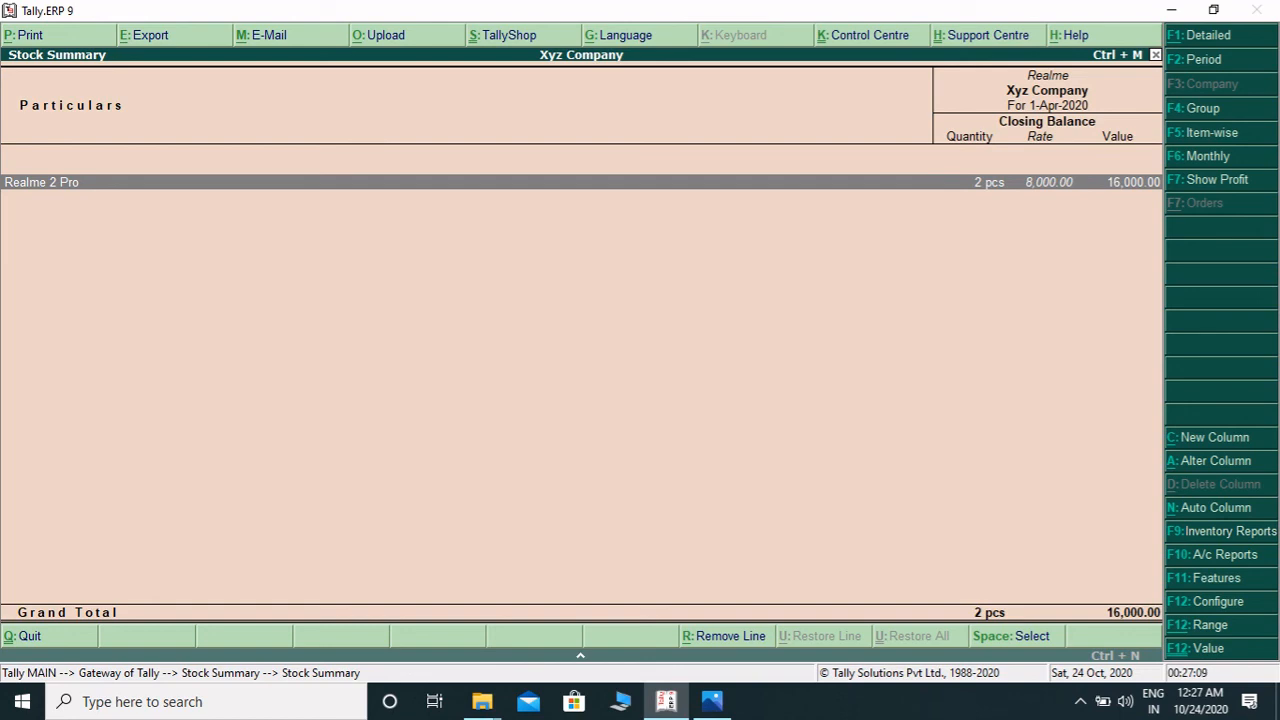
key("Return")
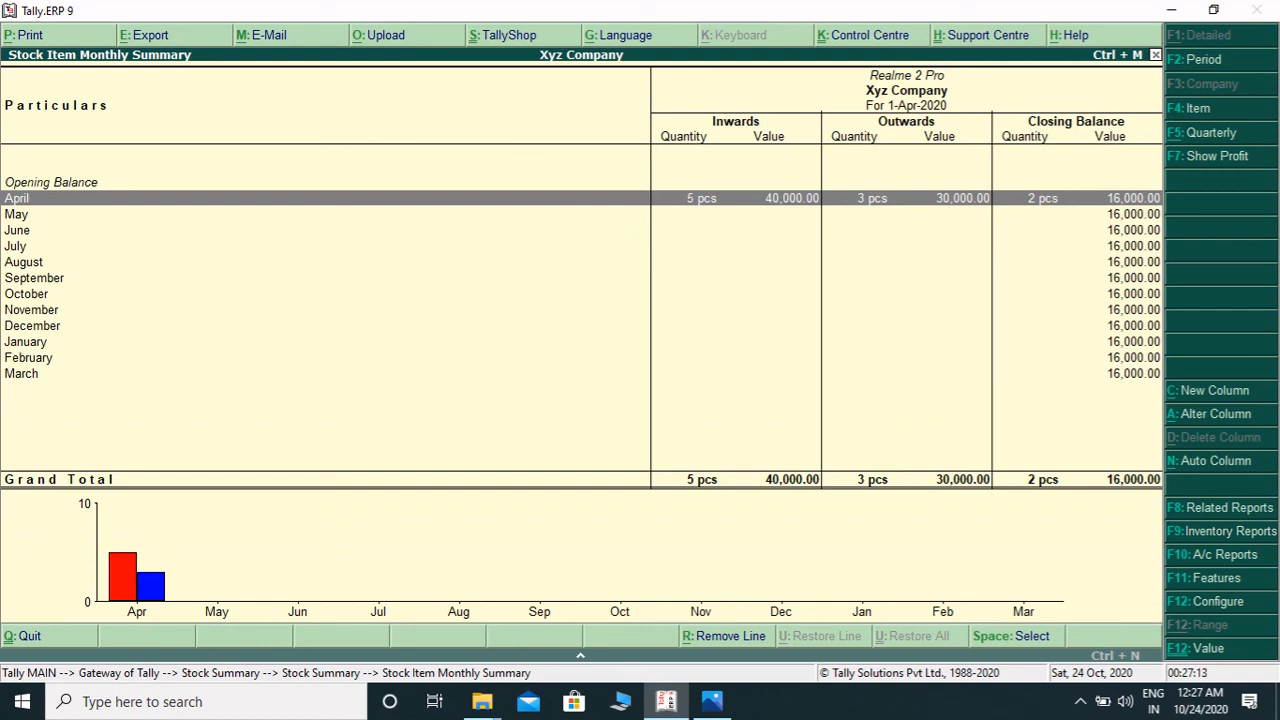
key("Escape")
key("Escape")
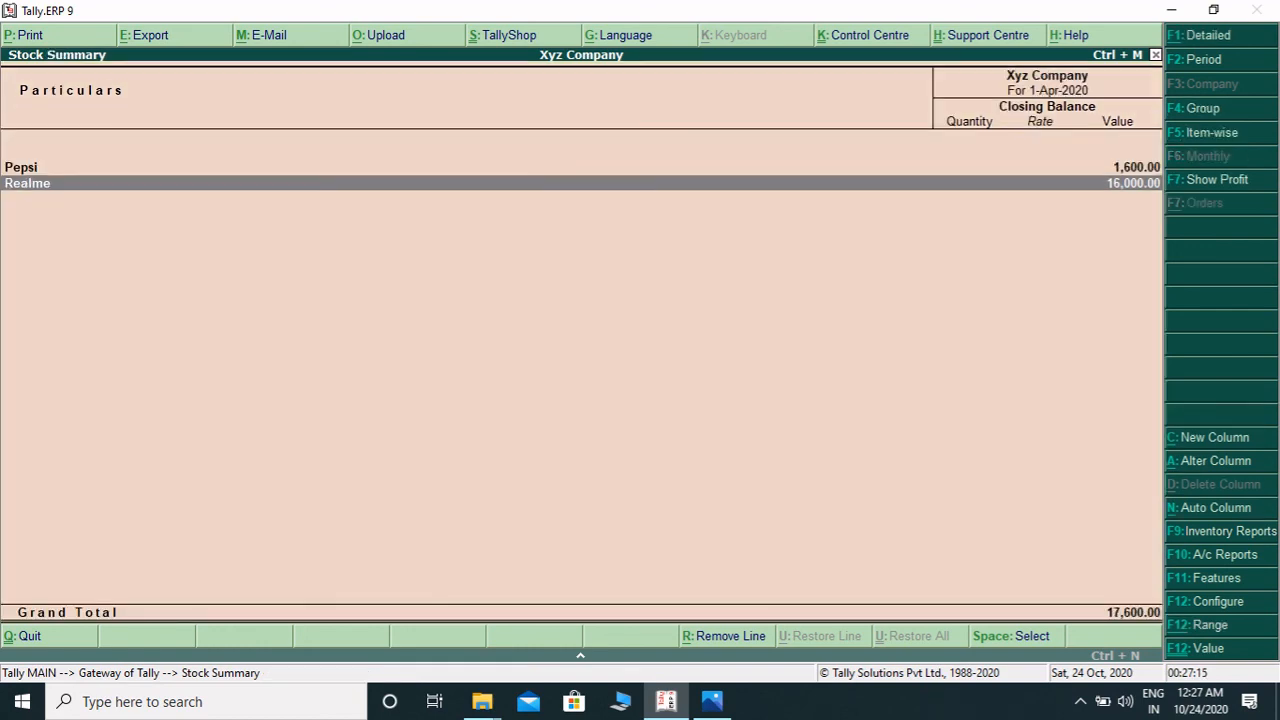
key("Escape")
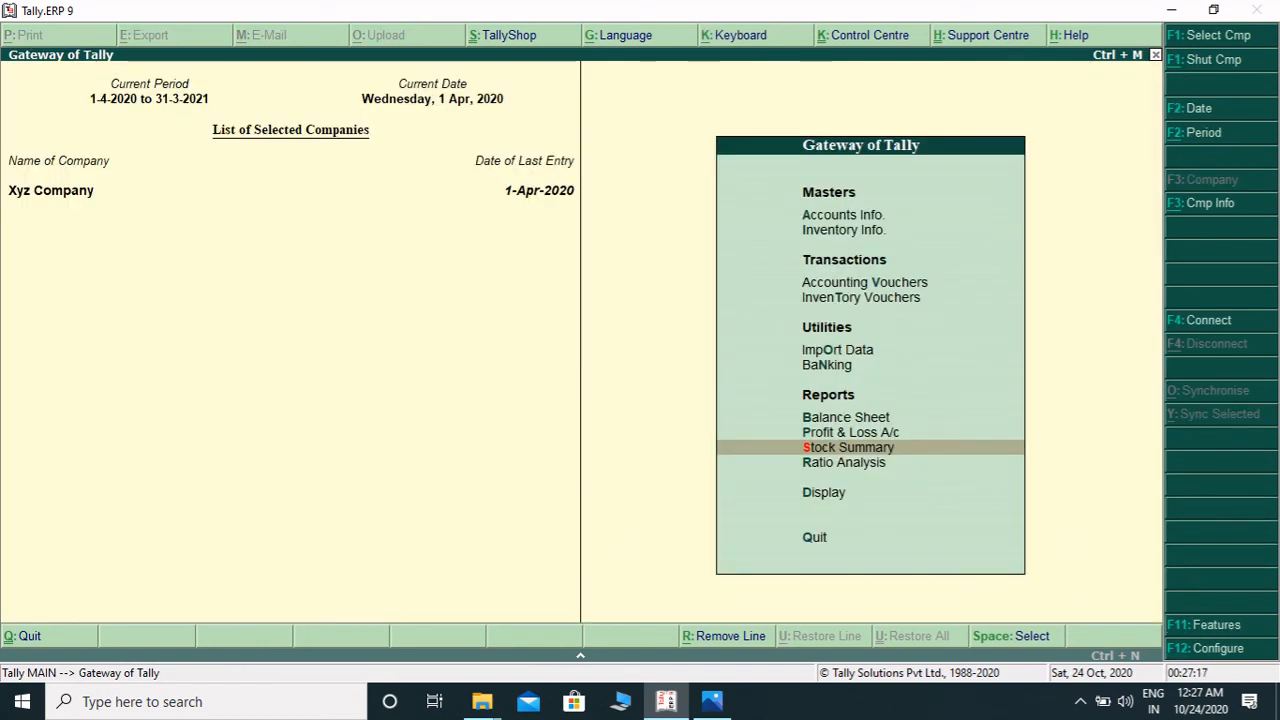
key("Up")
key("Up")
key("Up")
key("Down")
key("Down")
key("Down")
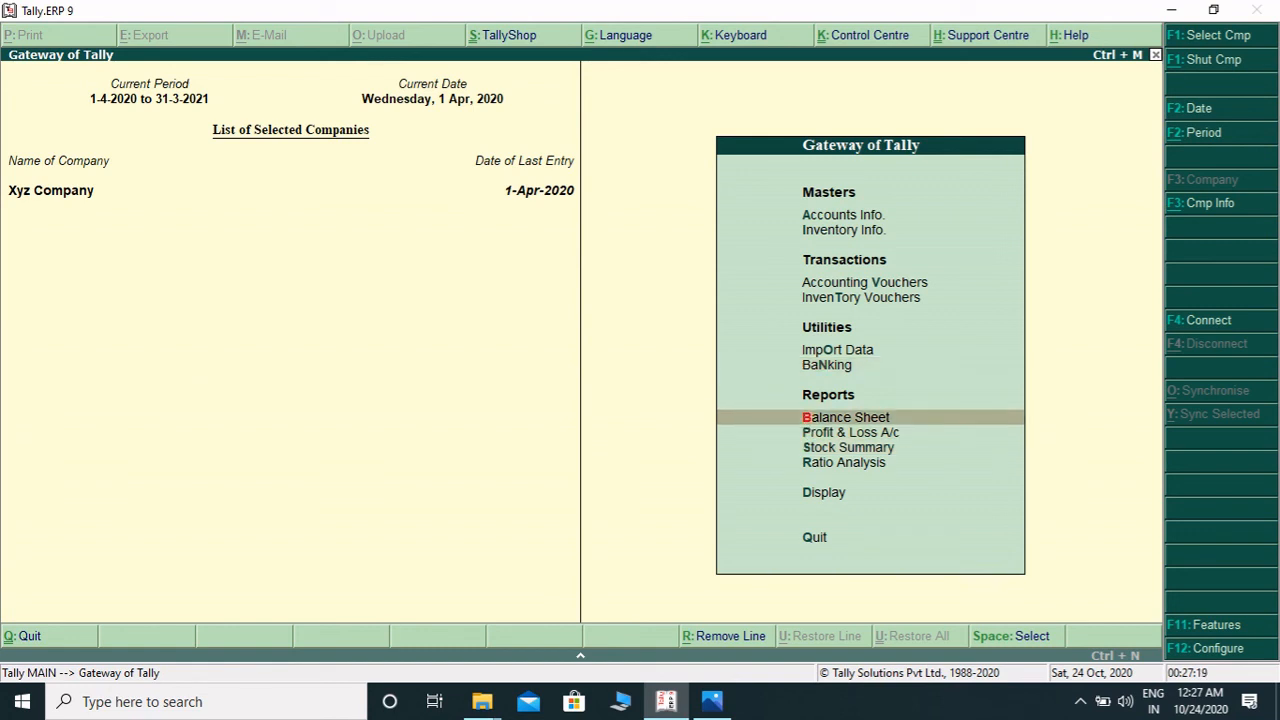
key("Up")
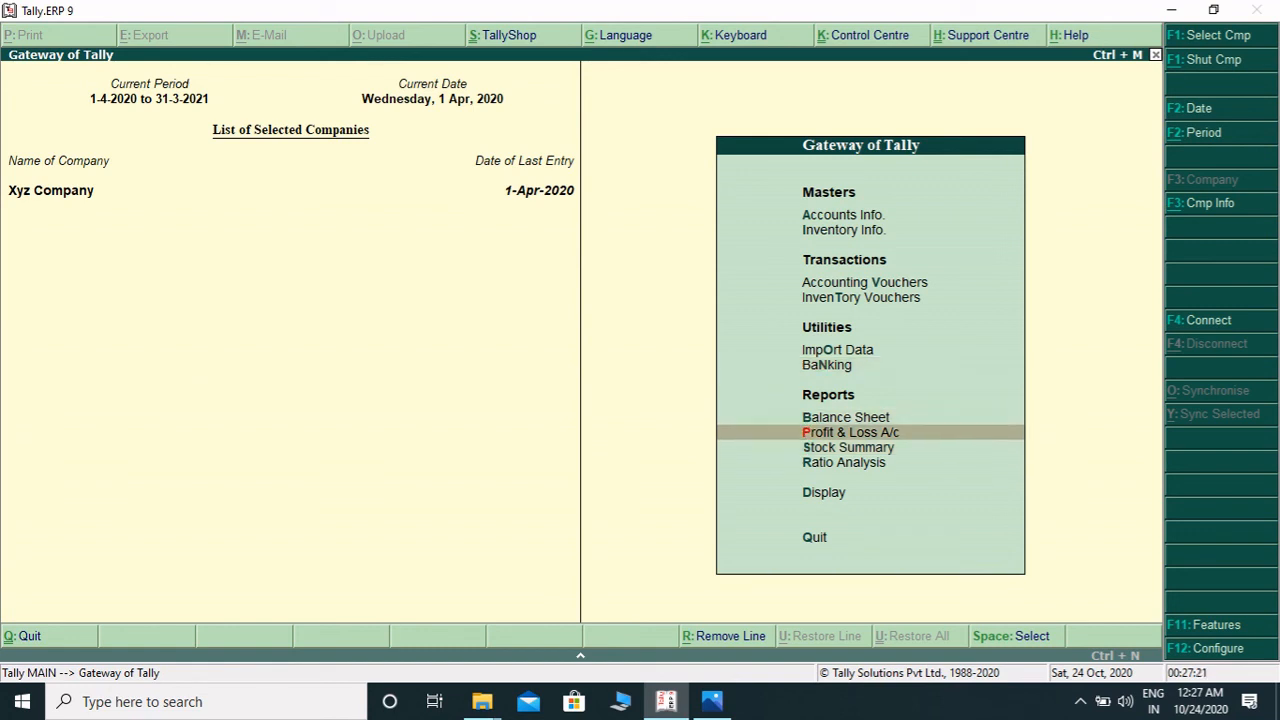
key("Down")
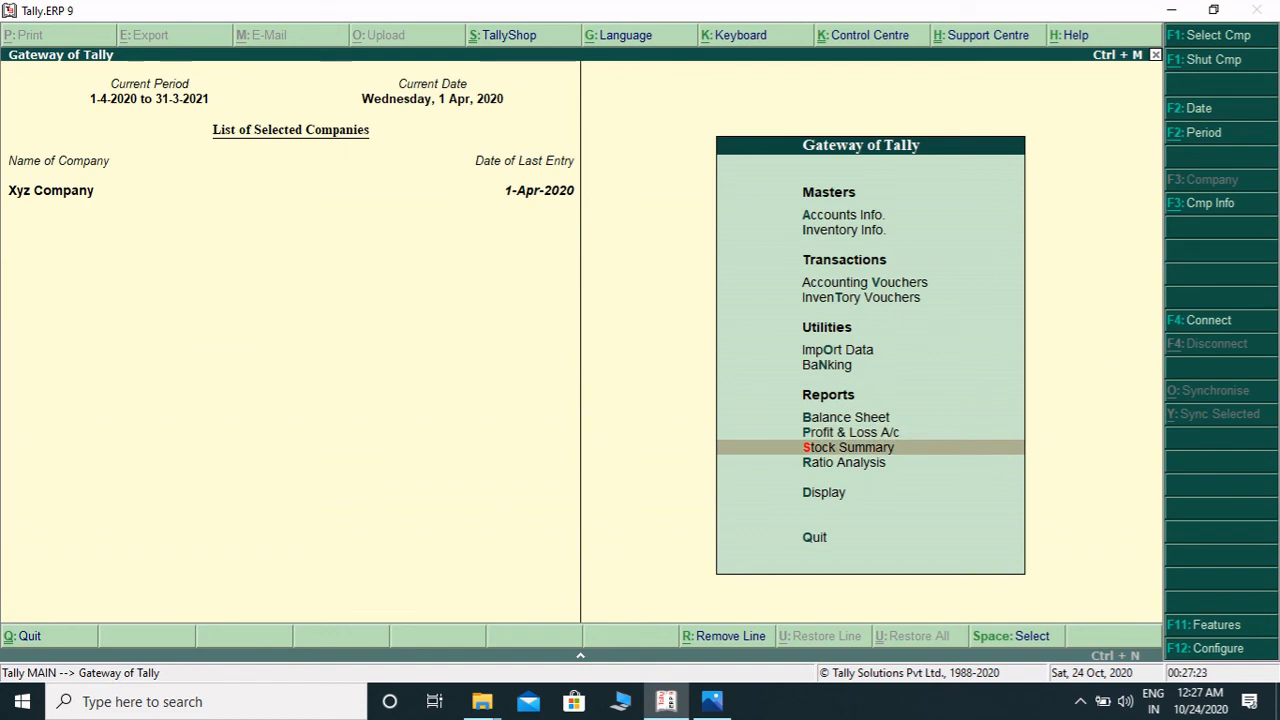